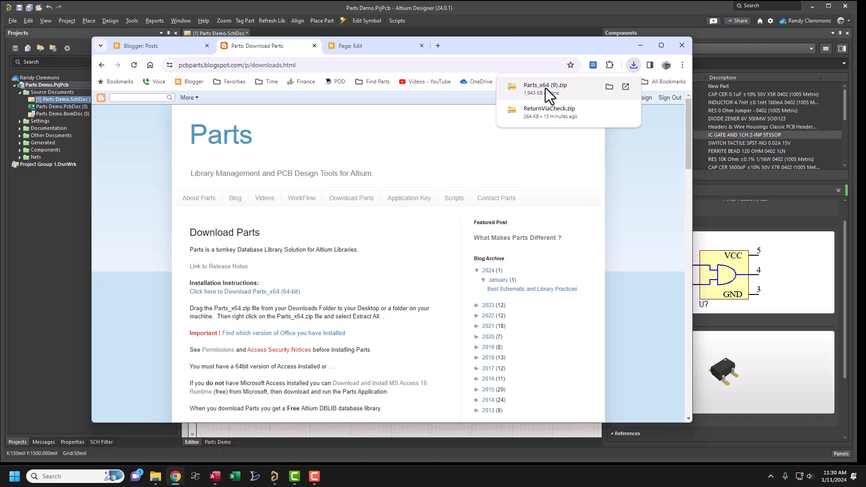
- Set the browser aside and view the contents of the C:\Parts folder in File Explorer
{"action": "left_click", "coordinate": [640, 46]}
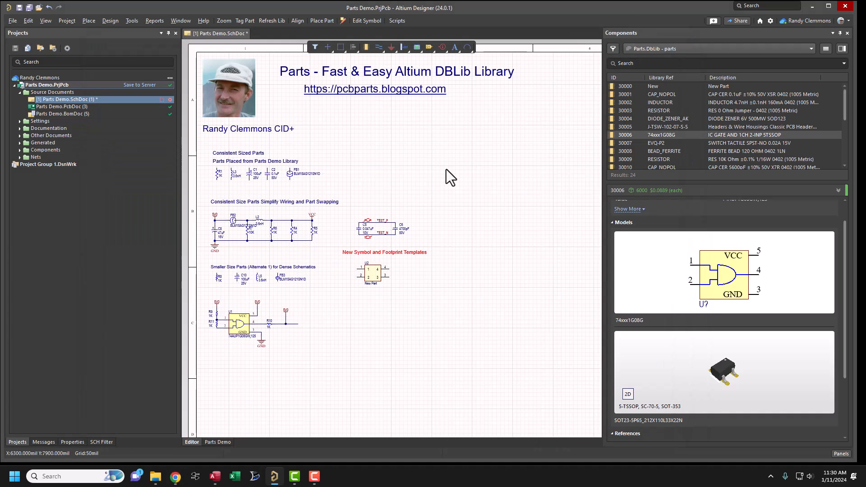
{"action": "left_click", "coordinate": [156, 476]}
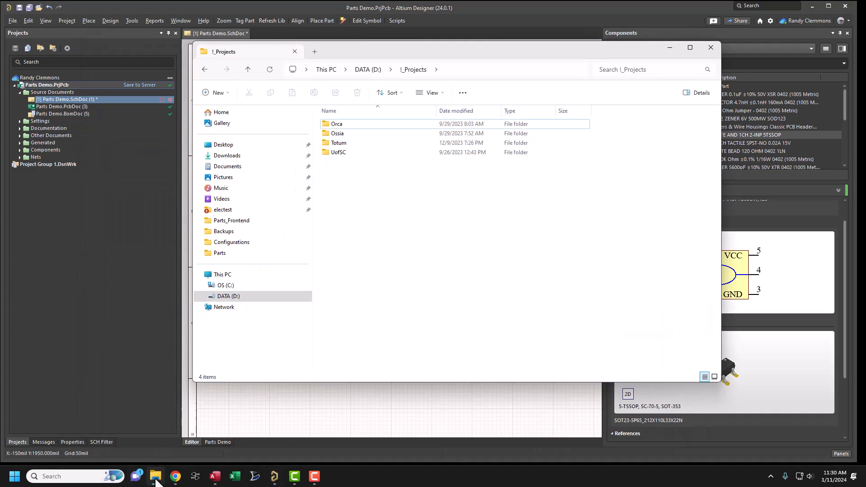
{"action": "left_click", "coordinate": [226, 285]}
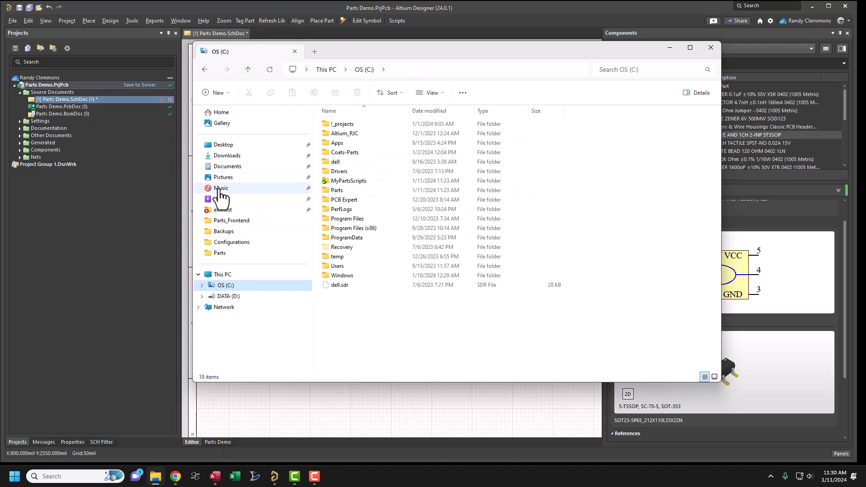
{"action": "left_click", "coordinate": [326, 192]}
{"action": "double_click", "coordinate": [326, 191]}
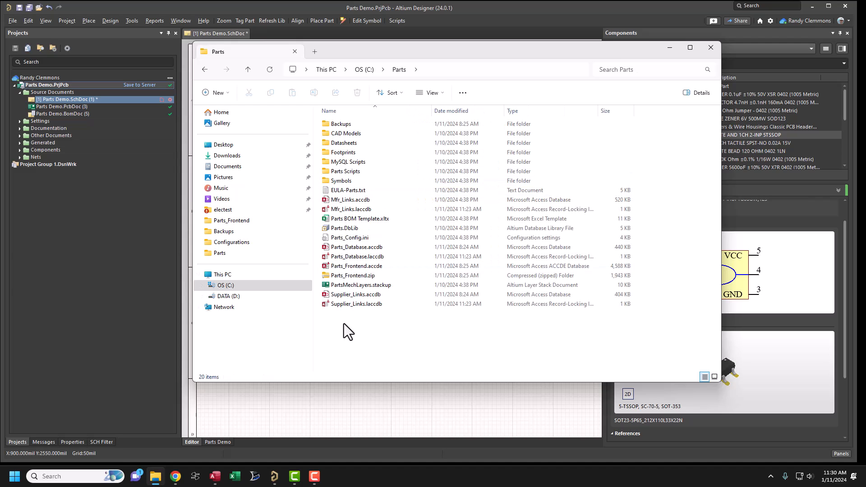
{"action": "left_click", "coordinate": [711, 47]}
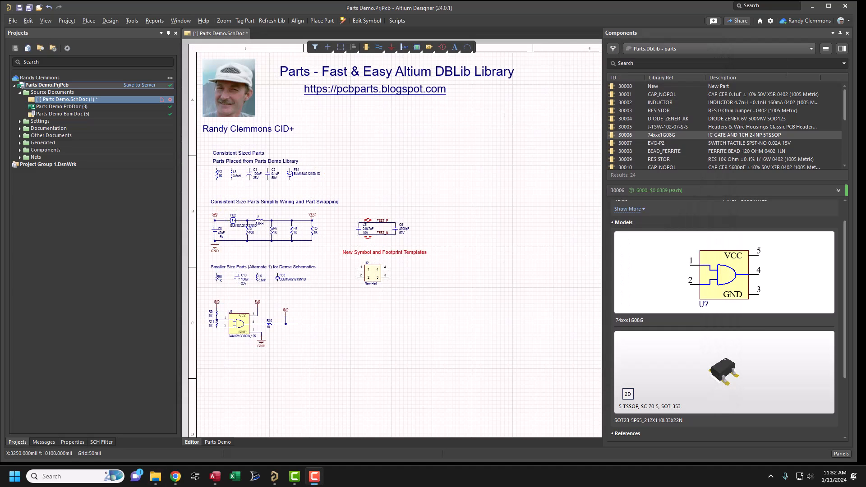
- Install the Parts.DbLib database library from C:\Parts as a file-based library, filtering the files by Database Libraries (*.DBLIB)
{"action": "left_click", "coordinate": [839, 453]}
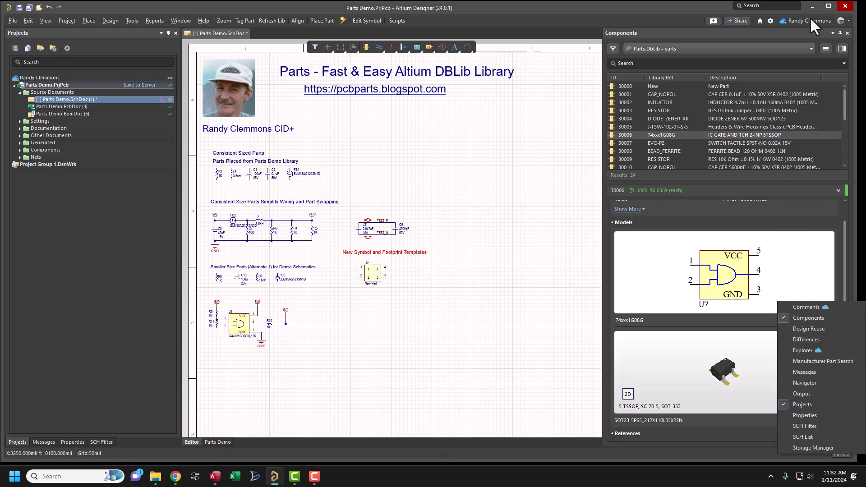
{"action": "left_click", "coordinate": [825, 49]}
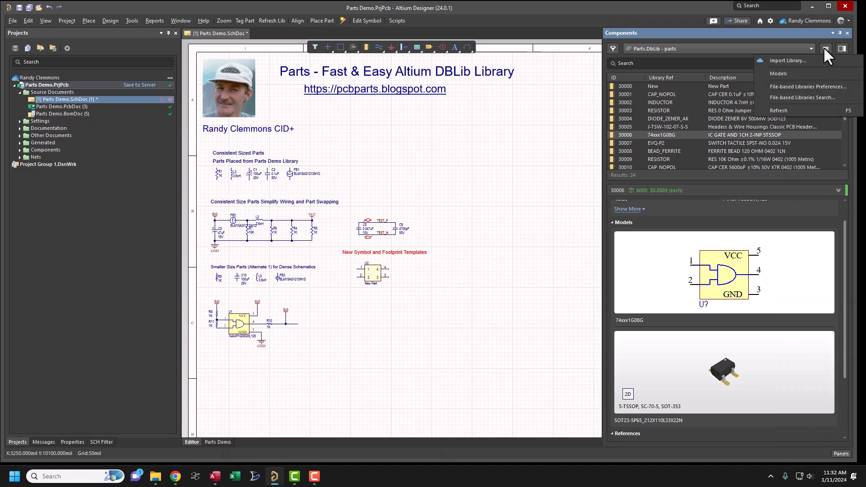
{"action": "left_click", "coordinate": [815, 86]}
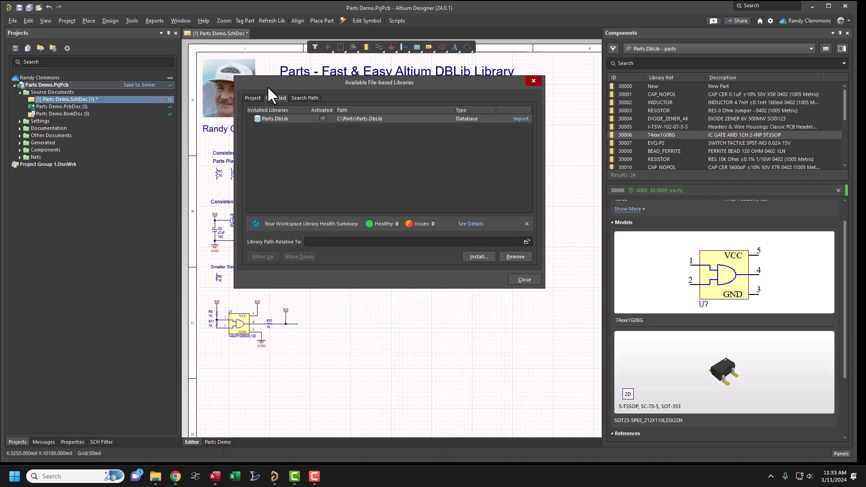
{"action": "left_click", "coordinate": [471, 256]}
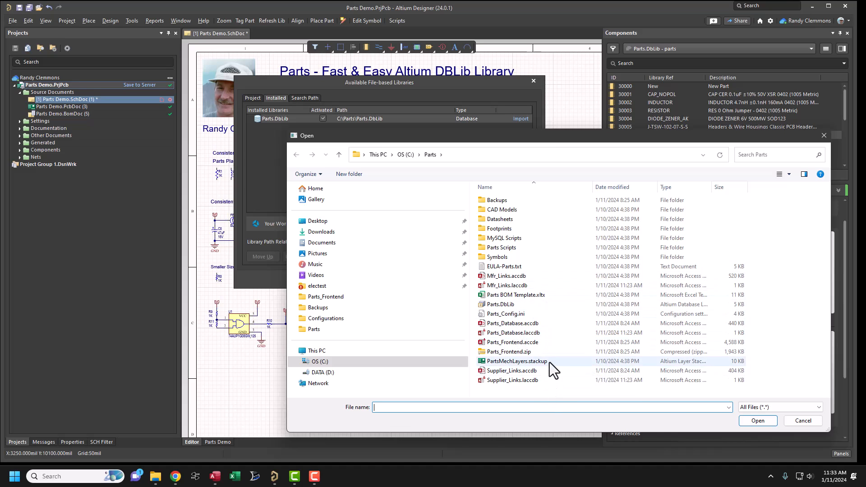
{"action": "left_click", "coordinate": [819, 407]}
{"action": "left_click", "coordinate": [783, 431]}
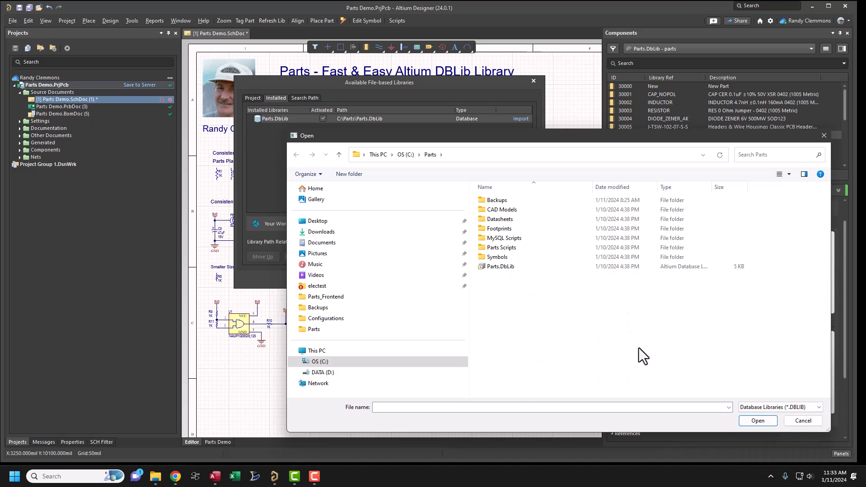
{"action": "left_click", "coordinate": [496, 269]}
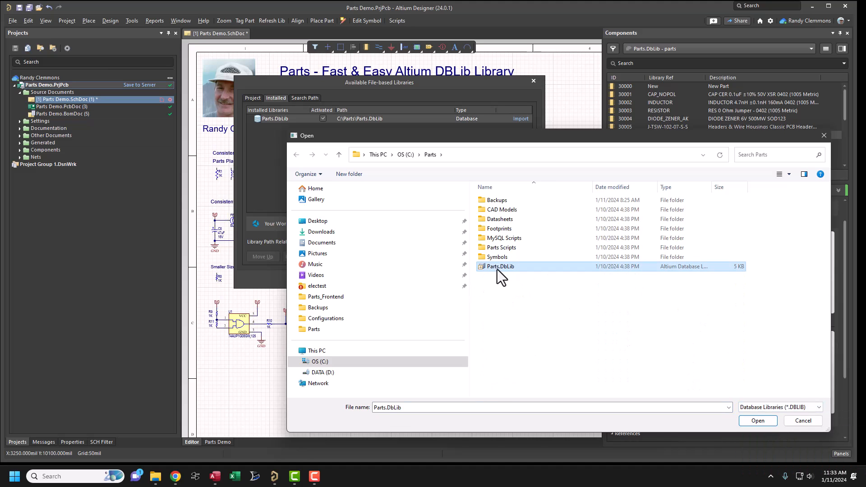
{"action": "double_click", "coordinate": [496, 269]}
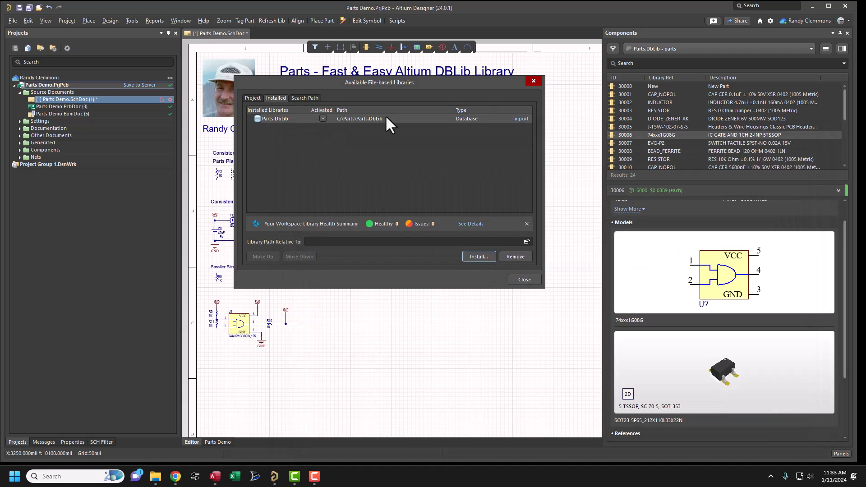
{"action": "left_click", "coordinate": [522, 280]}
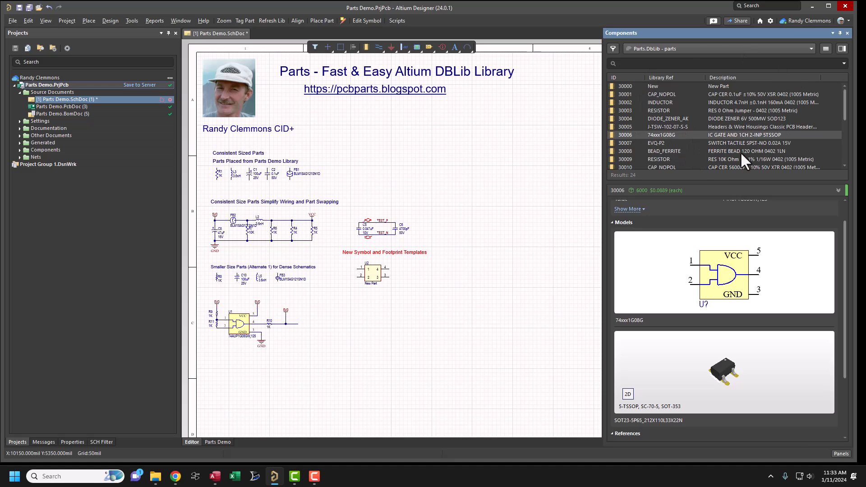
- Check the column selection option for the component list
{"action": "right_click", "coordinate": [683, 77]}
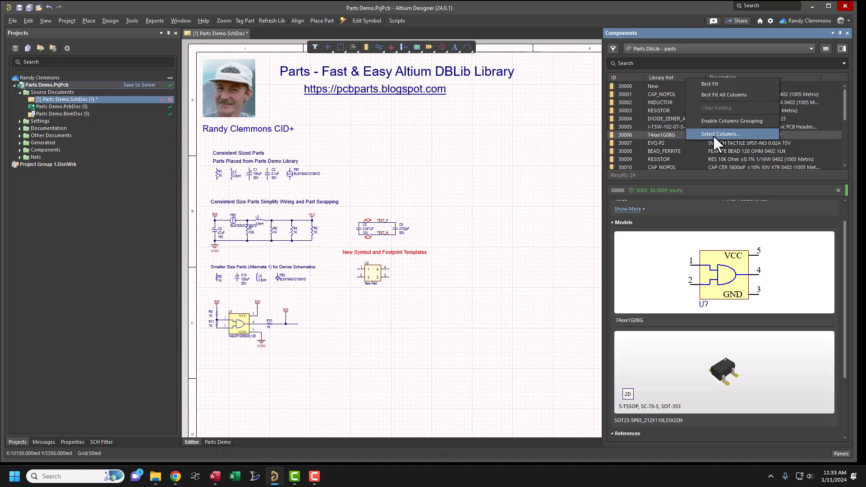
{"action": "left_click", "coordinate": [555, 152]}
- Place sample parts such as 74xxx1G08G and BEAD_FERRITE on the schematic's empty area and delete them together
{"action": "left_click_drag", "start_coordinate": [632, 135], "coordinate": [489, 153]}
{"action": "left_click_drag", "start_coordinate": [610, 131], "coordinate": [495, 205]}
{"action": "left_click_drag", "start_coordinate": [631, 151], "coordinate": [517, 126]}
{"action": "left_click_drag", "start_coordinate": [458, 109], "coordinate": [562, 249]}
{"action": "key", "text": "Delete"}
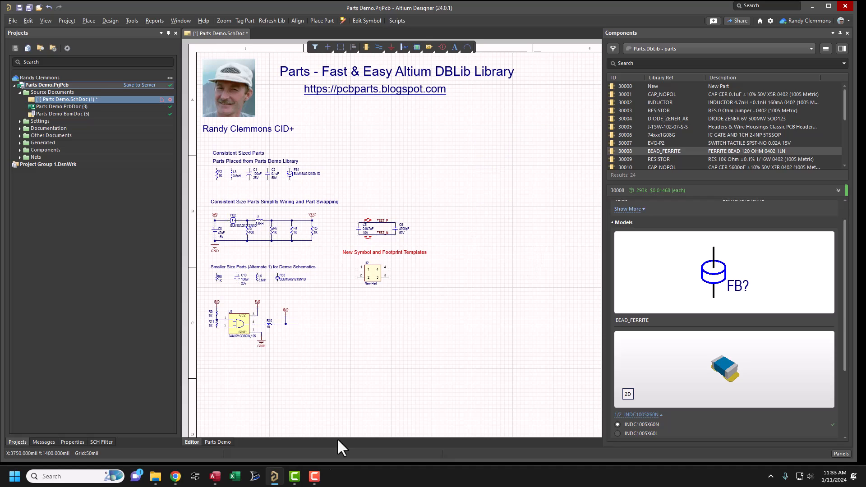
- Switch to the Parts application in Access and view the FIDUCIAL part record
{"action": "mouse_move", "coordinate": [273, 480]}
{"action": "left_click", "coordinate": [215, 480]}
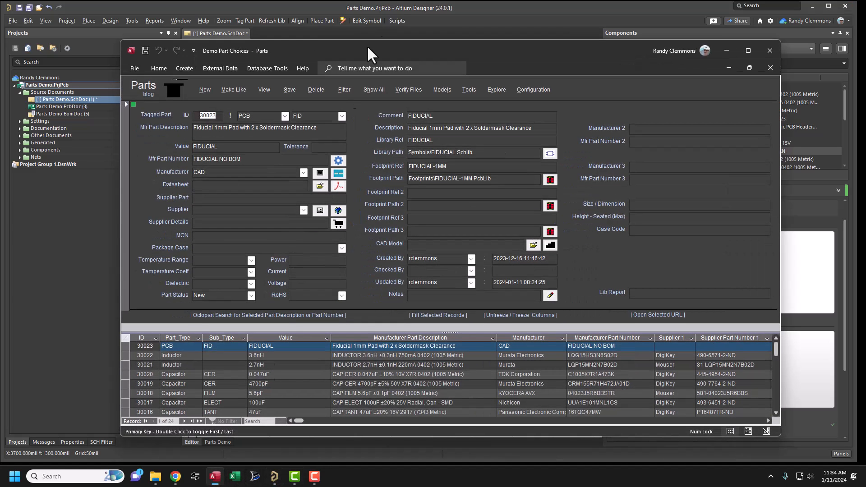
{"action": "mouse_move", "coordinate": [388, 53]}
{"action": "left_mouse_down"}
{"action": "mouse_move", "coordinate": [406, 49]}
{"action": "mouse_move", "coordinate": [385, 44]}
{"action": "left_mouse_up"}
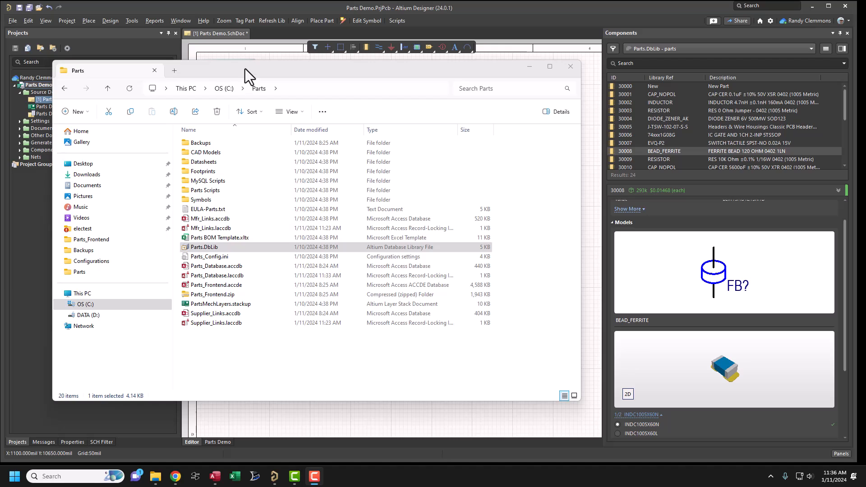
- Open Parts.DbLib from C:\Parts in Altium Designer, browse its table, and check the options available for component 30005
{"action": "double_click", "coordinate": [220, 249]}
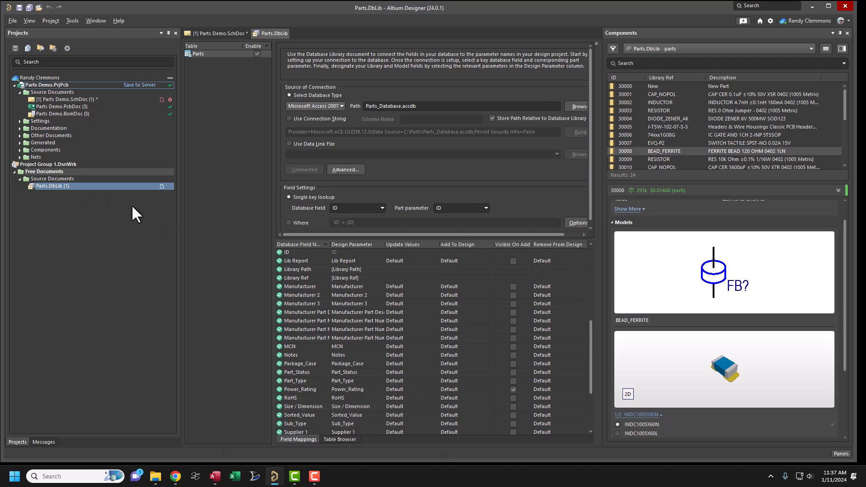
{"action": "left_click", "coordinate": [339, 440]}
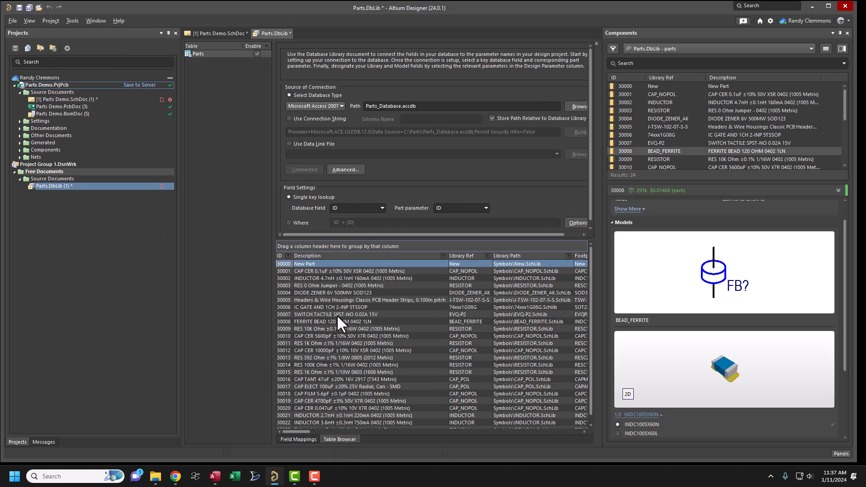
{"action": "right_click", "coordinate": [345, 300]}
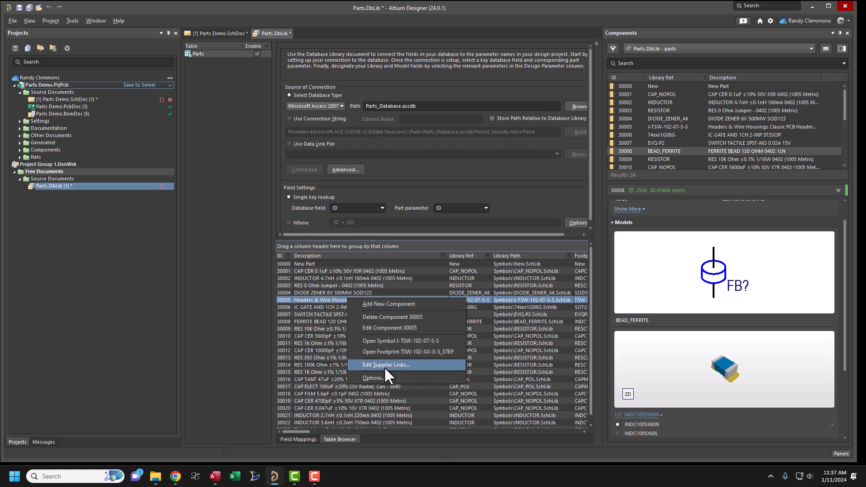
{"action": "left_click", "coordinate": [138, 321]}
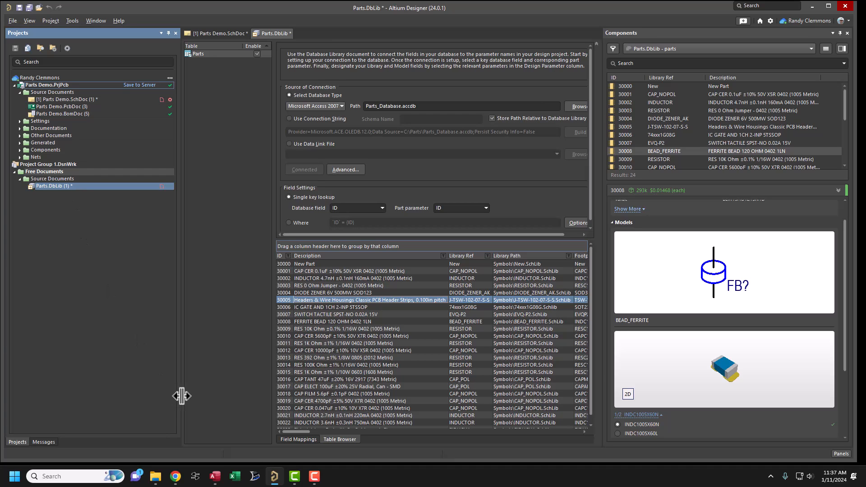
- Compare the part records in the Access Parts application with the RES 0 Ohm Jumper 0402 entry in Altium's component list
{"action": "left_click", "coordinate": [214, 476]}
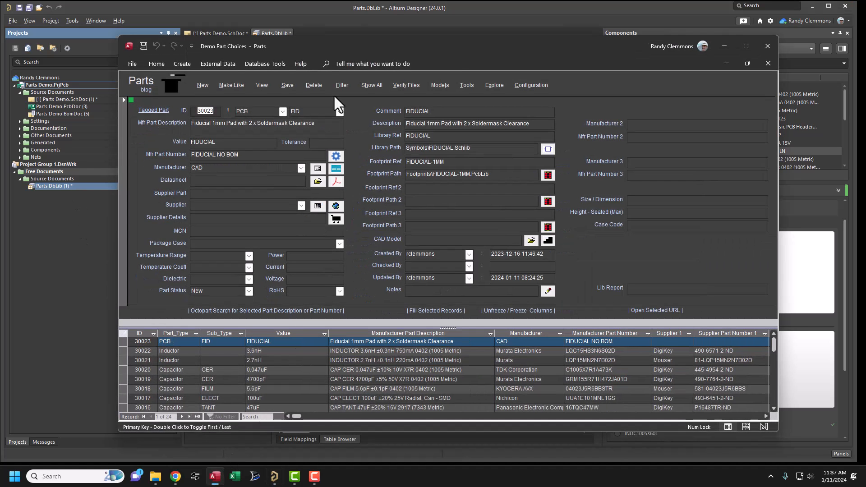
{"action": "left_click_drag", "start_coordinate": [345, 45], "coordinate": [329, 47]}
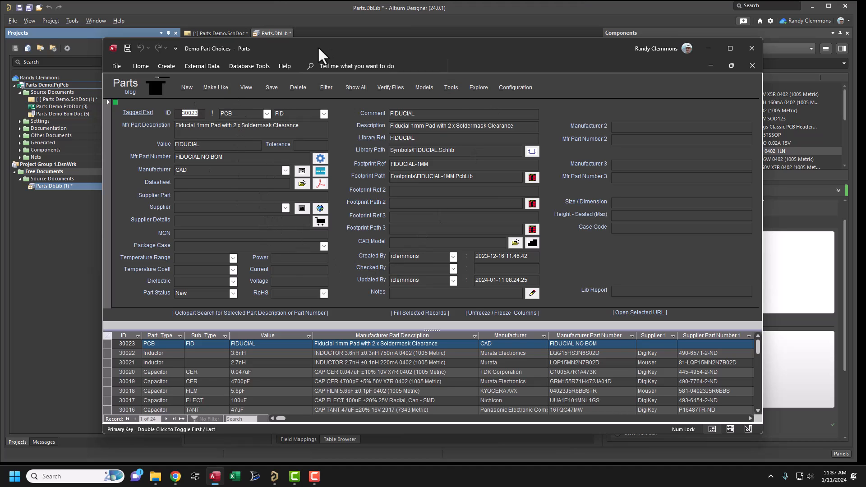
{"action": "left_click_drag", "start_coordinate": [323, 49], "coordinate": [329, 52]}
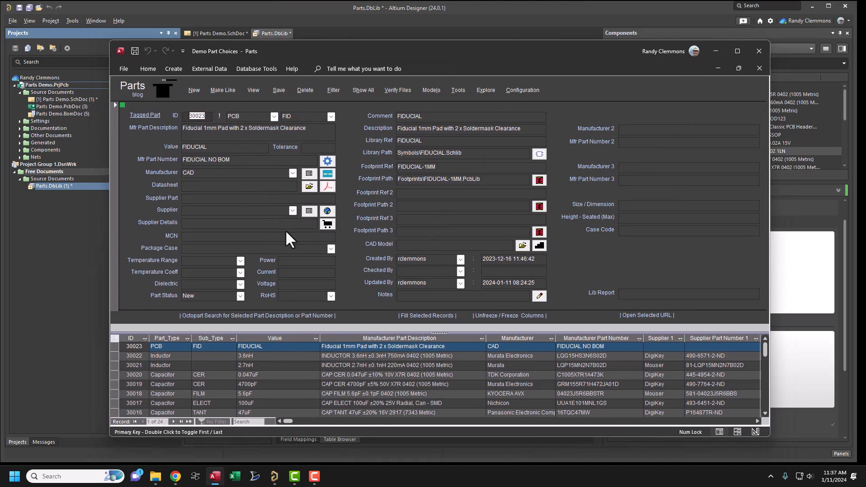
{"action": "left_click", "coordinate": [821, 107]}
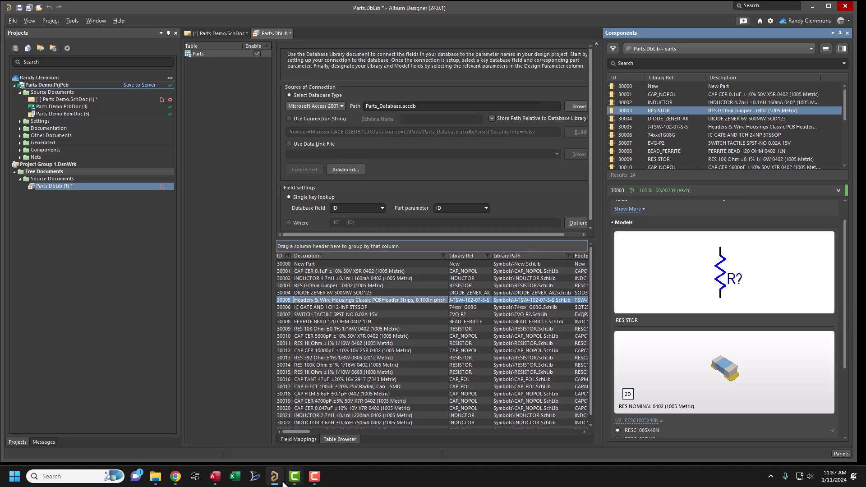
{"action": "left_click", "coordinate": [215, 477]}
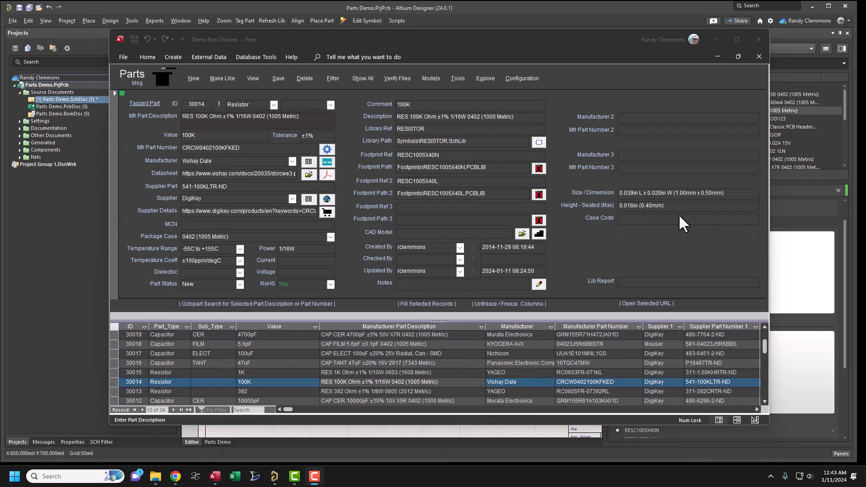
{"action": "mouse_move", "coordinate": [488, 46]}
{"action": "left_mouse_down"}
{"action": "mouse_move", "coordinate": [462, 43]}
{"action": "mouse_move", "coordinate": [472, 52]}
{"action": "mouse_move", "coordinate": [491, 44]}
{"action": "left_mouse_up"}
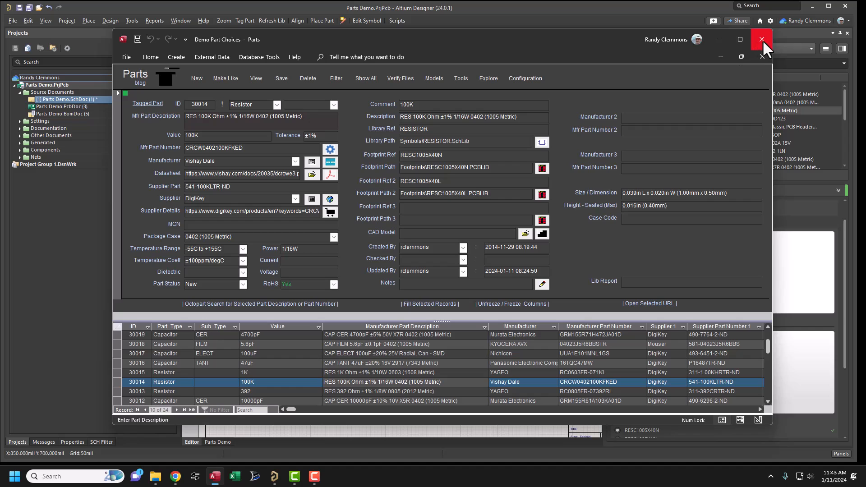
- Close the Parts application and relaunch it in Access
{"action": "left_click", "coordinate": [761, 39]}
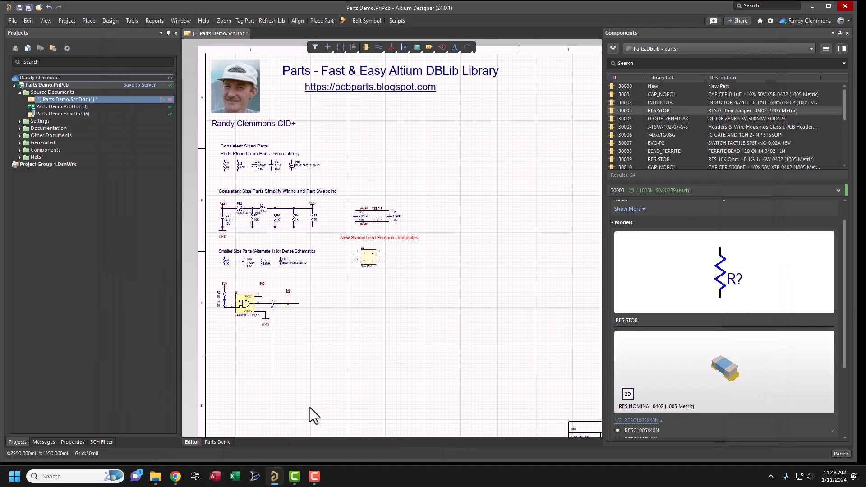
{"action": "left_click", "coordinate": [214, 479]}
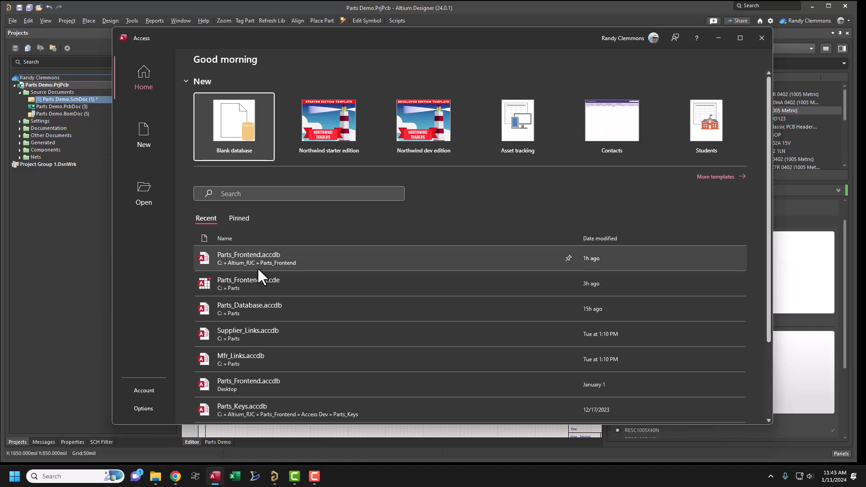
{"action": "left_click", "coordinate": [258, 264]}
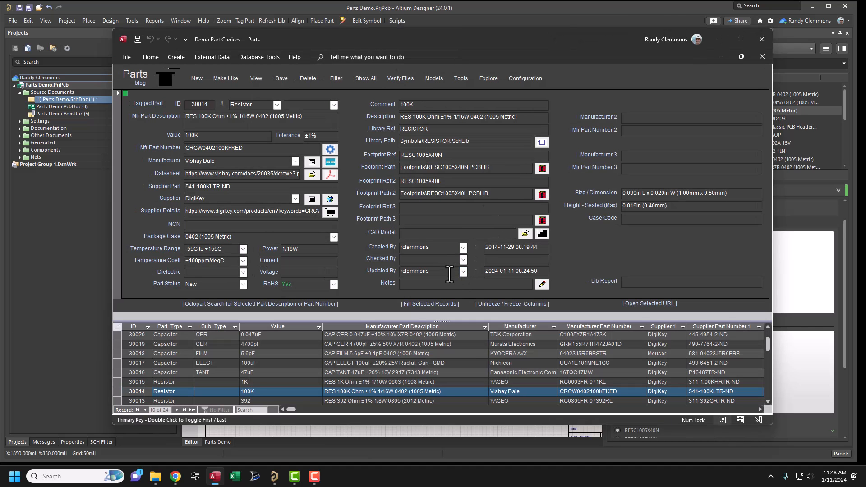
{"action": "mouse_move", "coordinate": [474, 51]}
{"action": "left_mouse_down"}
{"action": "mouse_move", "coordinate": [492, 52]}
{"action": "mouse_move", "coordinate": [483, 46]}
{"action": "left_mouse_up"}
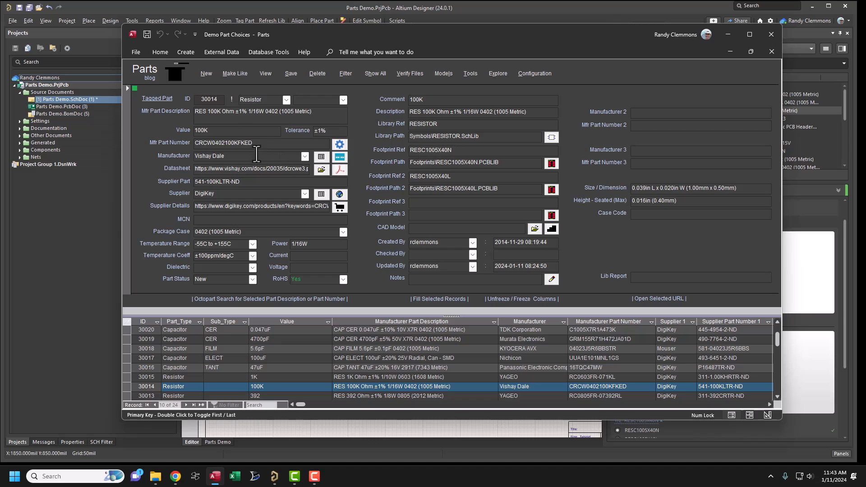
- Search Octopart for "RES 100K Ohm ±1% 1/16W 0402" taken from part 30014's manufacturer description
{"action": "left_click_drag", "start_coordinate": [276, 112], "coordinate": [179, 110]}
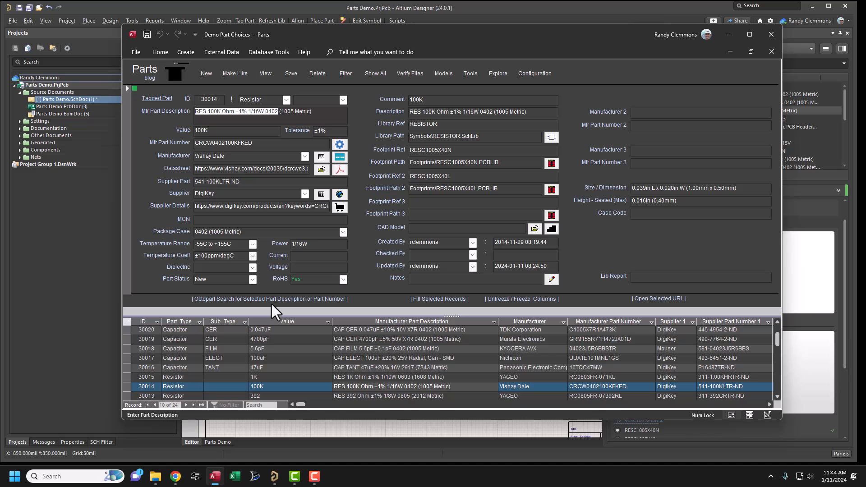
{"action": "left_click", "coordinate": [292, 299]}
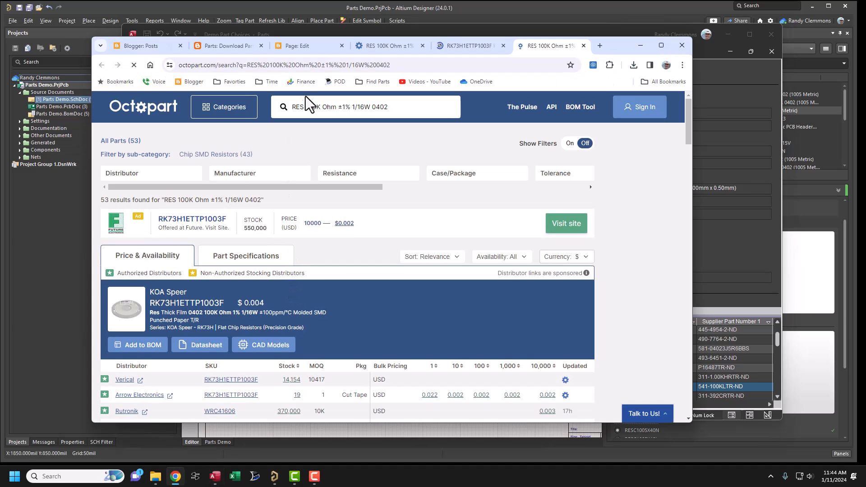
- Change the Octopart search to "RES 200K Ohm ±1% 1/16W 0402" and run it
{"action": "left_click", "coordinate": [304, 106]}
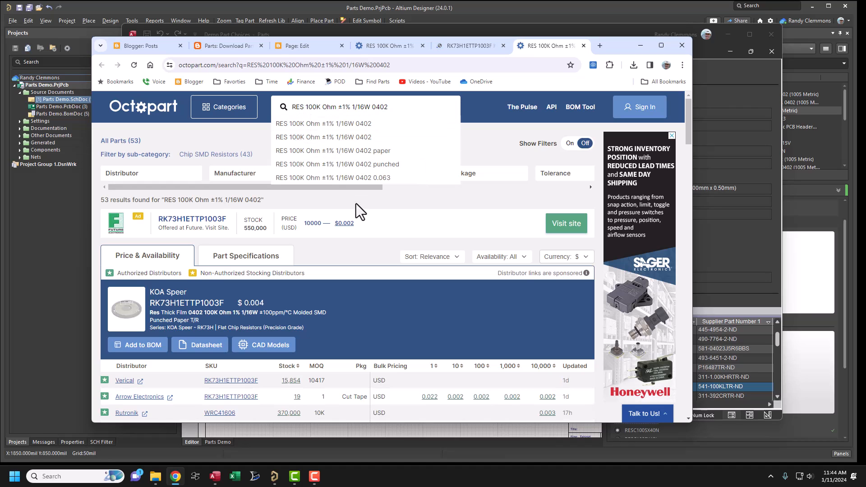
{"action": "key", "text": "Delete"}
{"action": "type", "text": "2"}
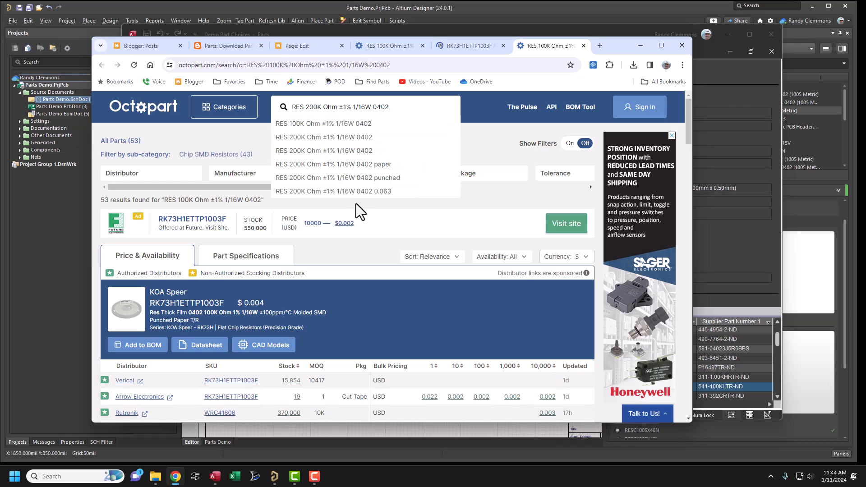
{"action": "key", "text": "Return"}
- Open Mouser's product page for the Bourns CR0402-FX-2003GLF from the Octopart distributor list
{"action": "scroll", "coordinate": [326, 272], "scroll_direction": "down", "scroll_amount": 3}
{"action": "scroll", "coordinate": [327, 272], "scroll_direction": "down", "scroll_amount": 2}
{"action": "left_click", "coordinate": [123, 242]}
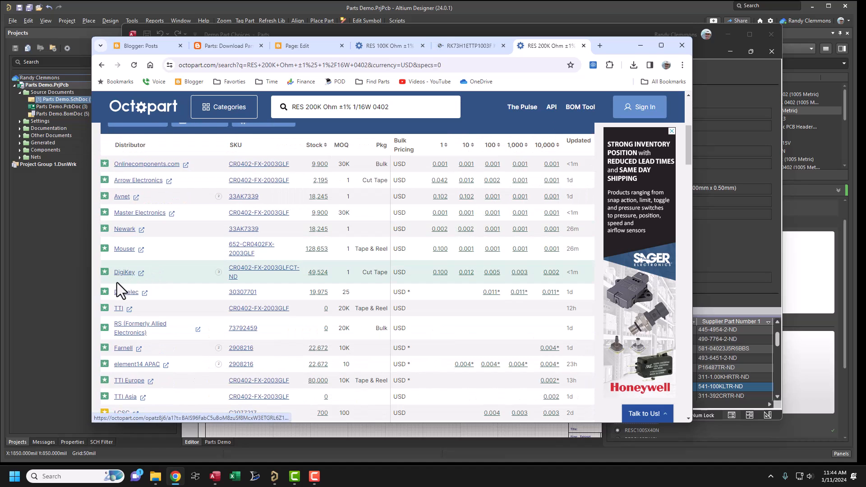
{"action": "left_click", "coordinate": [125, 251]}
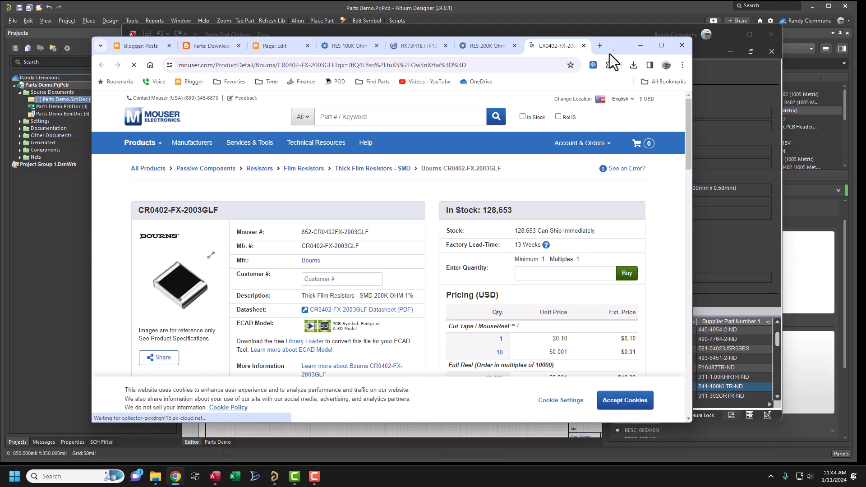
- Create a new resistor record in the Parts application with Make Like from part 30014, copying Symbol and Footprints
{"action": "left_click_drag", "start_coordinate": [616, 50], "coordinate": [865, 74]}
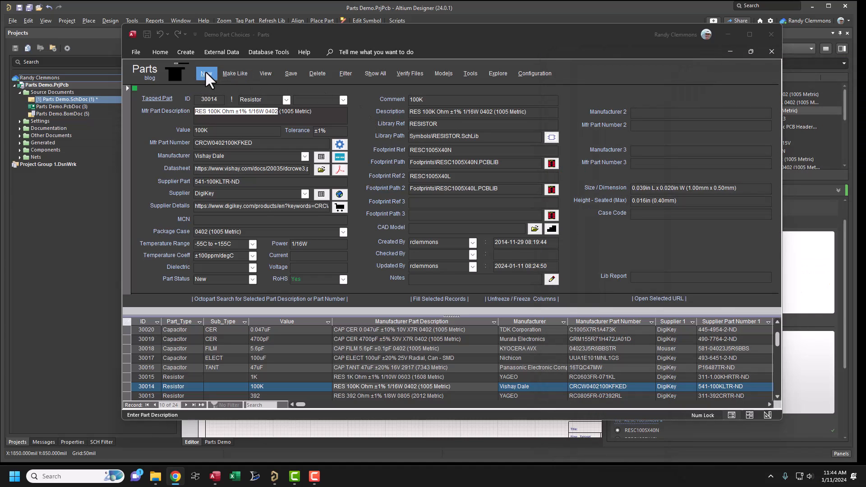
{"action": "left_click", "coordinate": [225, 72]}
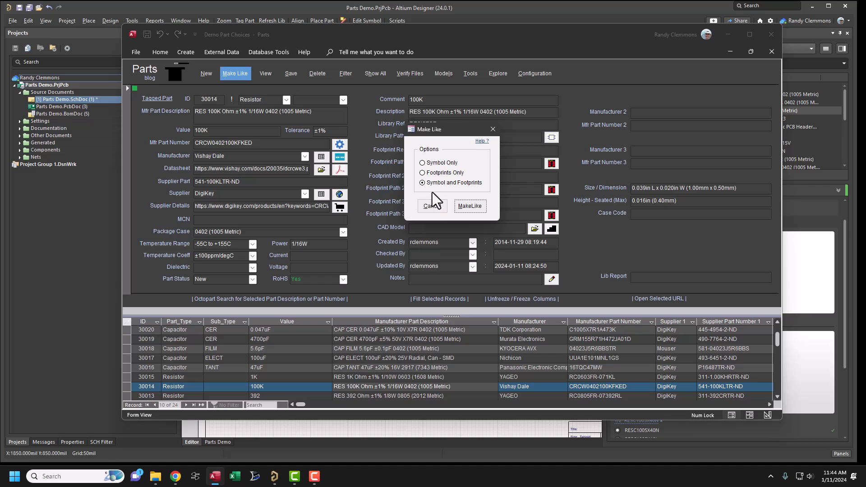
{"action": "left_click", "coordinate": [469, 208]}
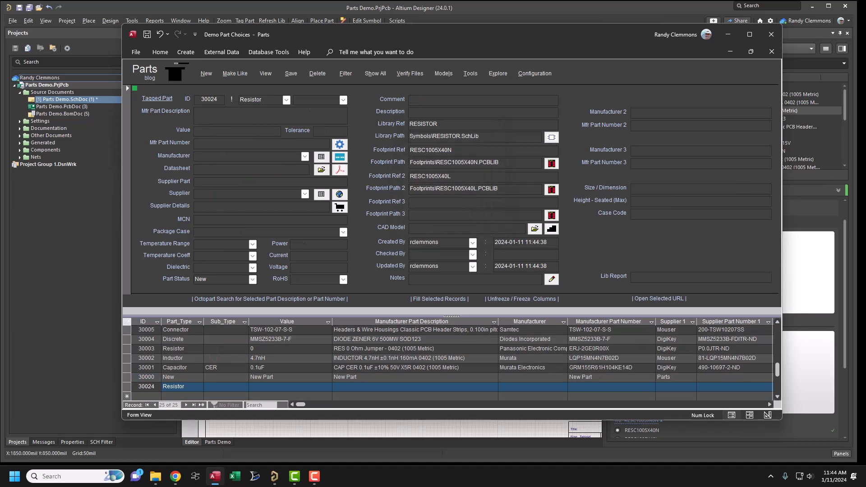
- Fill the new resistor record with the part data from the full text of the Mouser product page
{"action": "left_click_drag", "start_coordinate": [865, 69], "coordinate": [865, 51]}
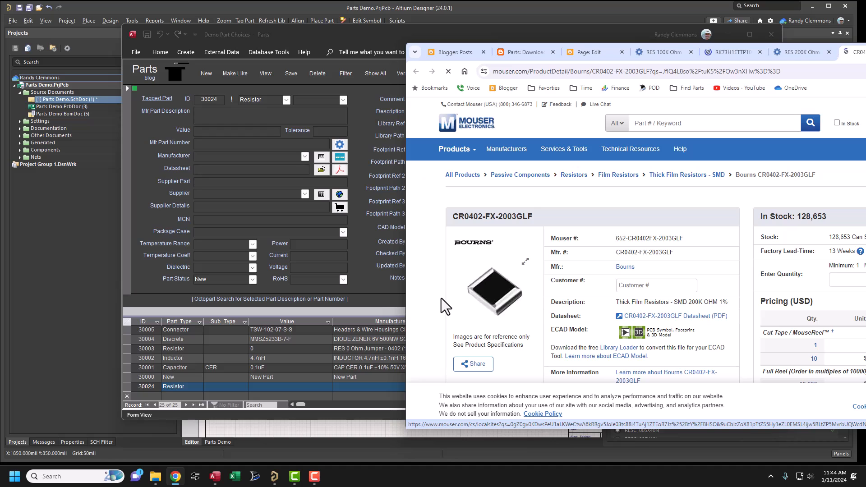
{"action": "key", "text": "ctrl+a"}
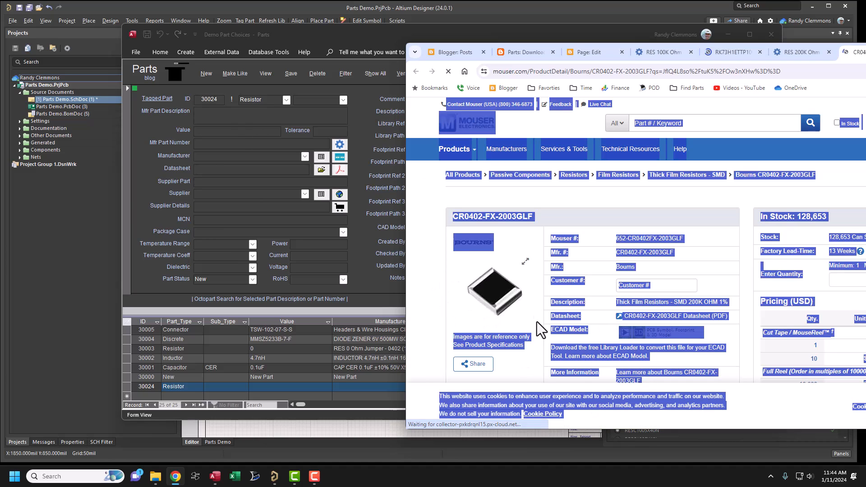
{"action": "left_click_drag", "start_coordinate": [496, 295], "coordinate": [175, 74]}
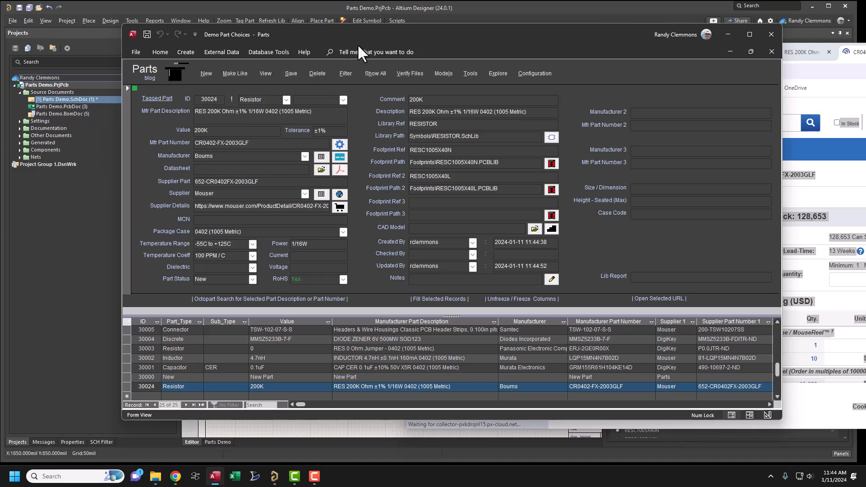
- Add the CR0402-FX-2003GLF datasheet link from the Mouser page to the record's Datasheet field and save the record
{"action": "left_click_drag", "start_coordinate": [366, 33], "coordinate": [297, 21]}
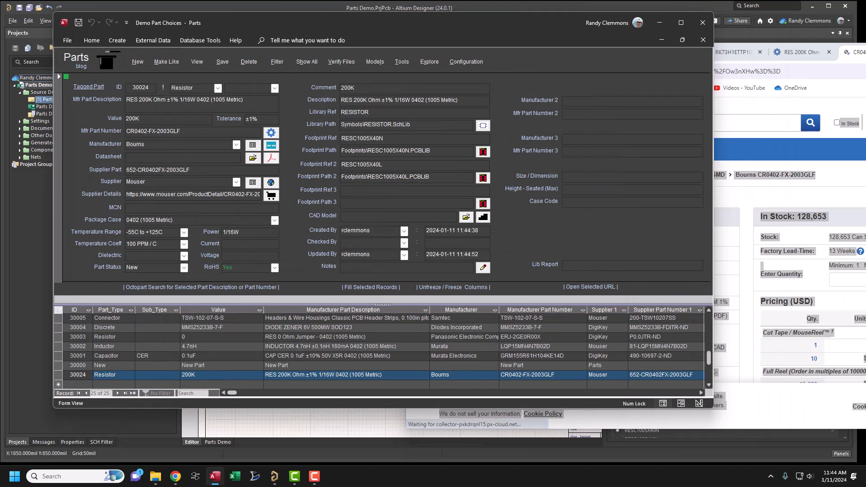
{"action": "left_click", "coordinate": [743, 205]}
{"action": "scroll", "coordinate": [629, 325], "scroll_direction": "down", "scroll_amount": 1}
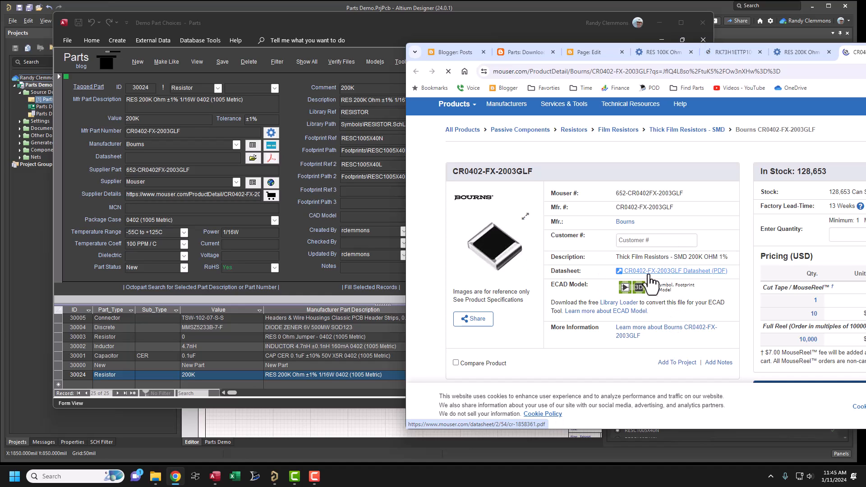
{"action": "left_click_drag", "start_coordinate": [651, 272], "coordinate": [146, 159]}
{"action": "left_click", "coordinate": [221, 63]}
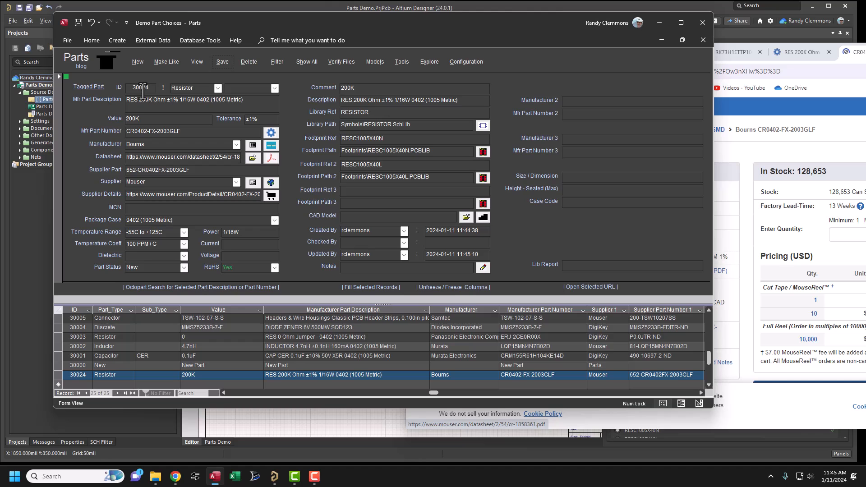
- Refresh the Parts.DbLib component list in Altium Designer and place the 200K resistor 30024 in an empty area of the schematic
{"action": "left_click", "coordinate": [665, 25]}
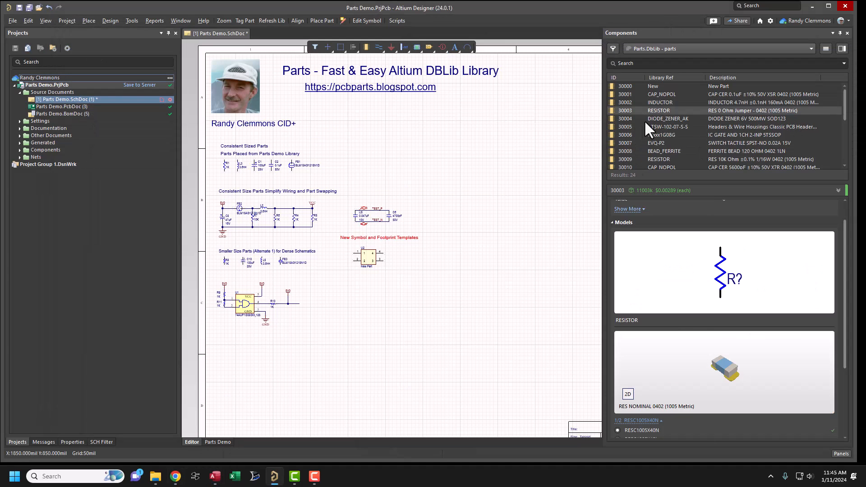
{"action": "scroll", "coordinate": [642, 119], "scroll_direction": "down", "scroll_amount": 5}
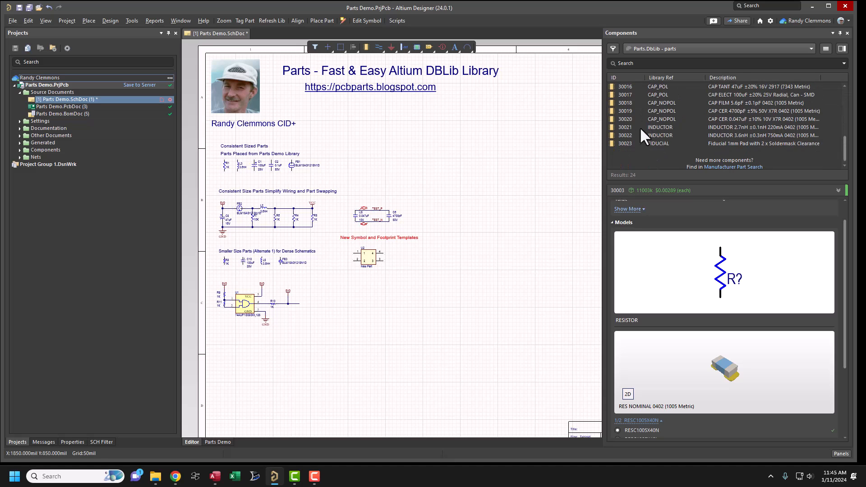
{"action": "right_click", "coordinate": [653, 104]}
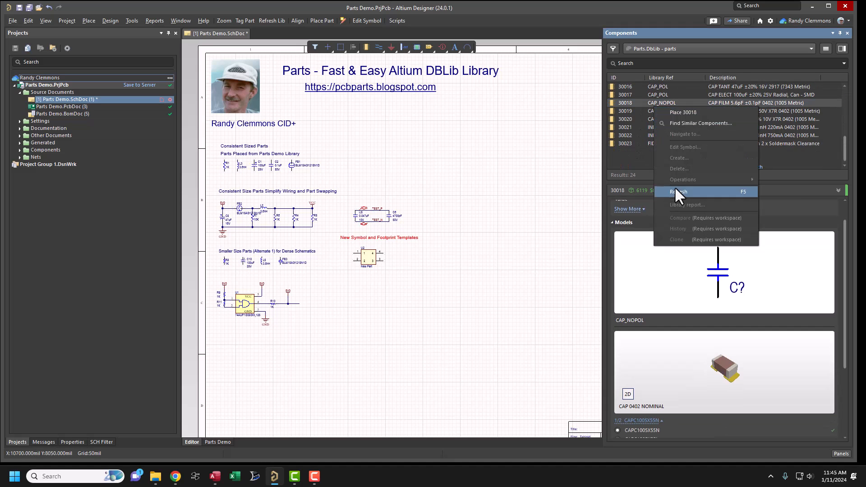
{"action": "left_click", "coordinate": [675, 189]}
{"action": "left_click_drag", "start_coordinate": [630, 156], "coordinate": [436, 164]}
{"action": "key", "text": "Page_Up"}
{"action": "key", "text": "Page_Up"}
{"action": "scroll", "coordinate": [442, 219], "scroll_direction": "down", "scroll_amount": 3, "text": "ctrl"}
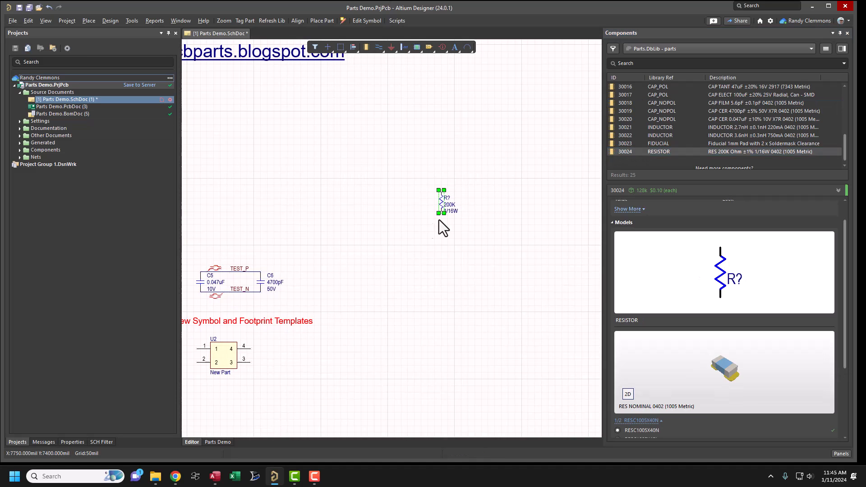
- Search Octopart from the Parts application's model search for part 30024 and examine its available CAD models
{"action": "left_click", "coordinate": [214, 477]}
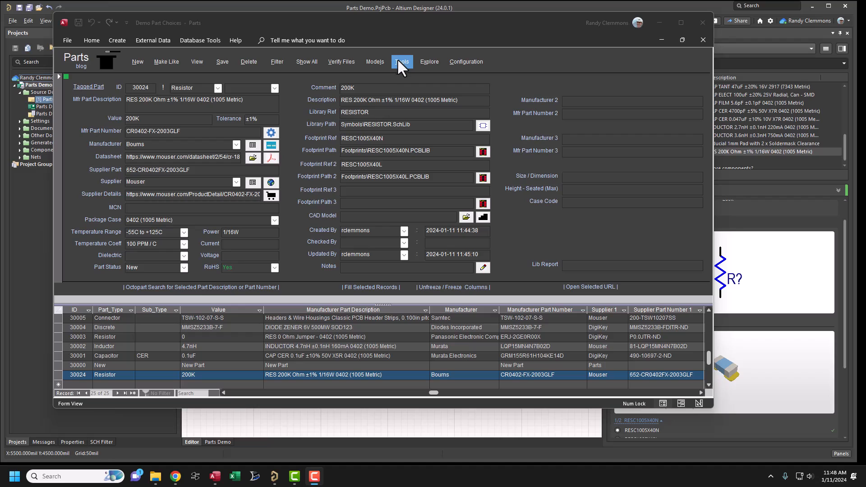
{"action": "left_click", "coordinate": [375, 61]}
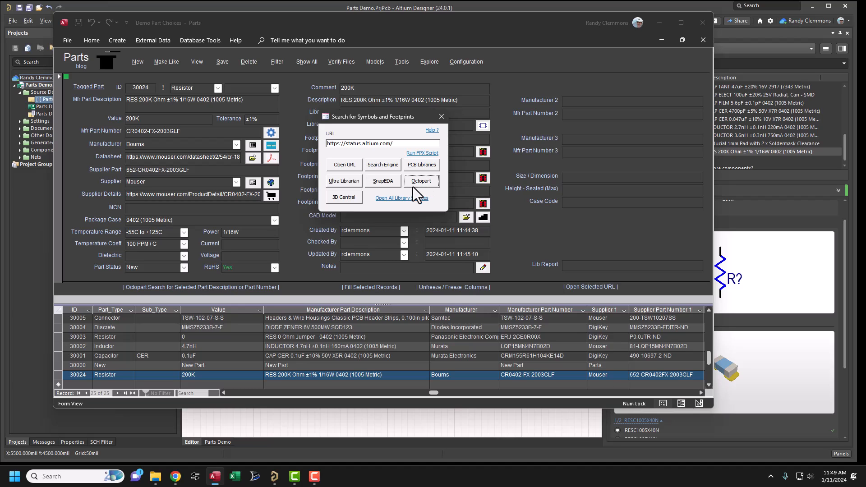
{"action": "left_click", "coordinate": [419, 184]}
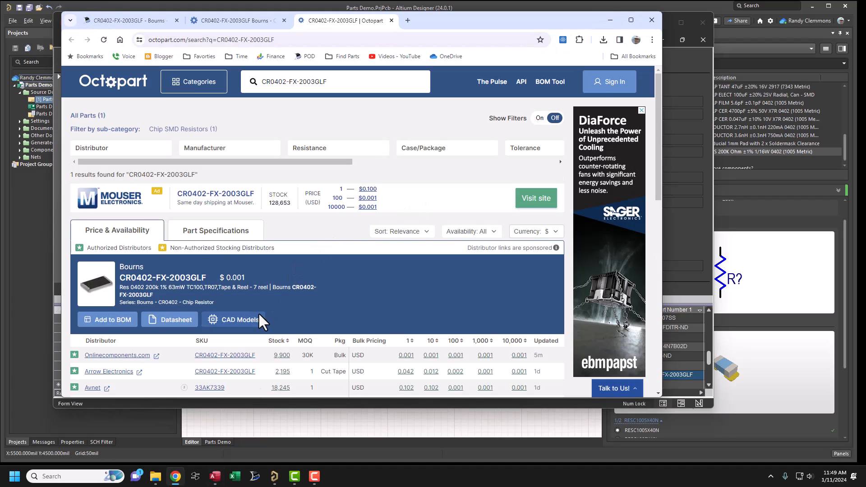
{"action": "scroll", "coordinate": [258, 313], "scroll_direction": "down", "scroll_amount": 2}
{"action": "left_click", "coordinate": [231, 229]}
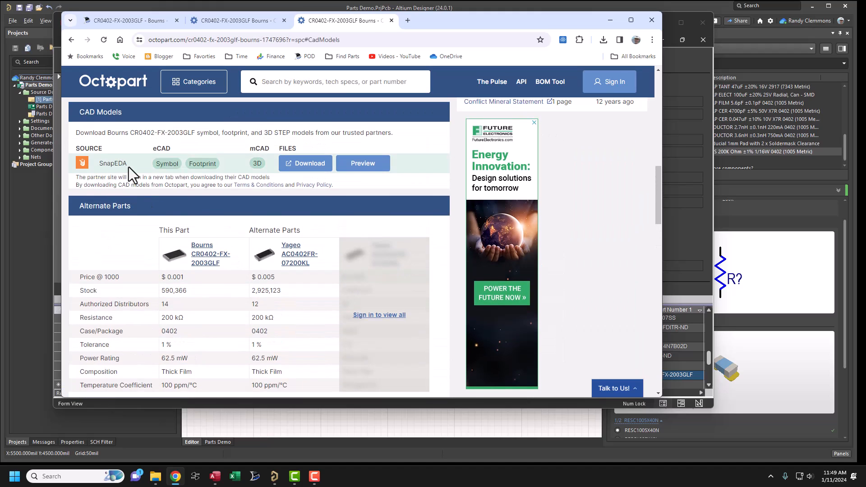
{"action": "scroll", "coordinate": [210, 220], "scroll_direction": "down", "scroll_amount": 4}
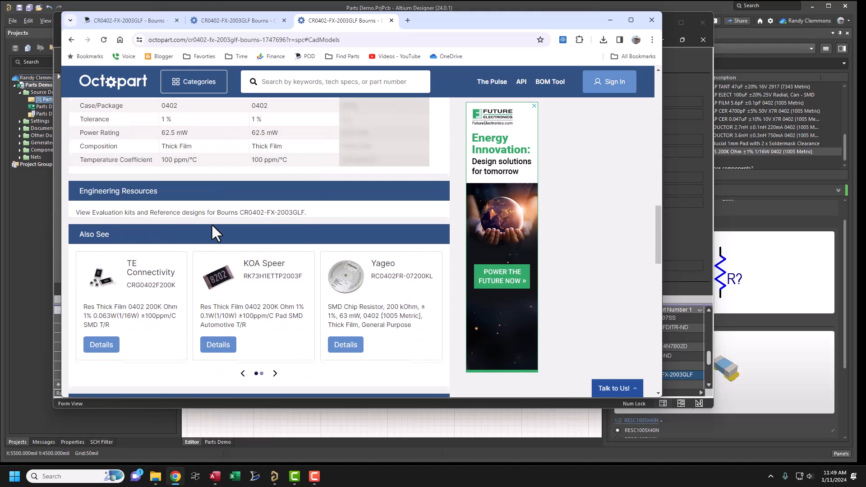
{"action": "scroll", "coordinate": [211, 223], "scroll_direction": "up", "scroll_amount": 7}
{"action": "left_click", "coordinate": [610, 19]}
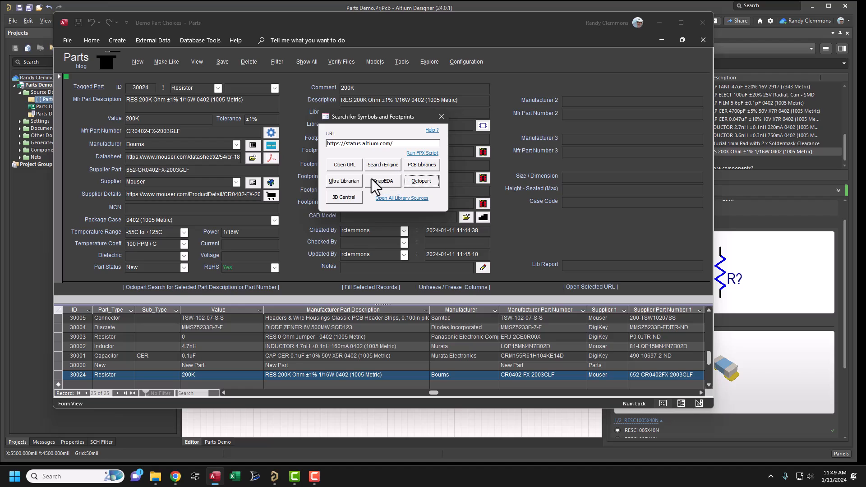
- Search PCB Libraries, Ultra Librarian and Component Search Engine for models of CR0402-FX-2003GLF
{"action": "left_click", "coordinate": [421, 165]}
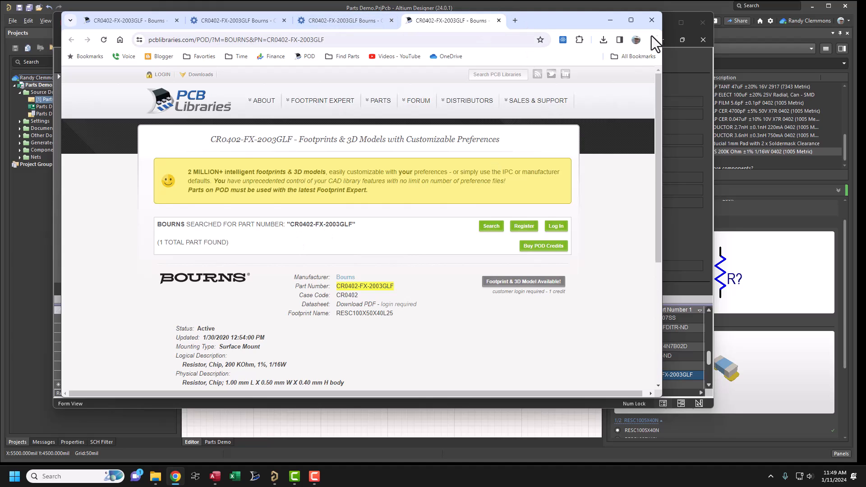
{"action": "left_click", "coordinate": [611, 20]}
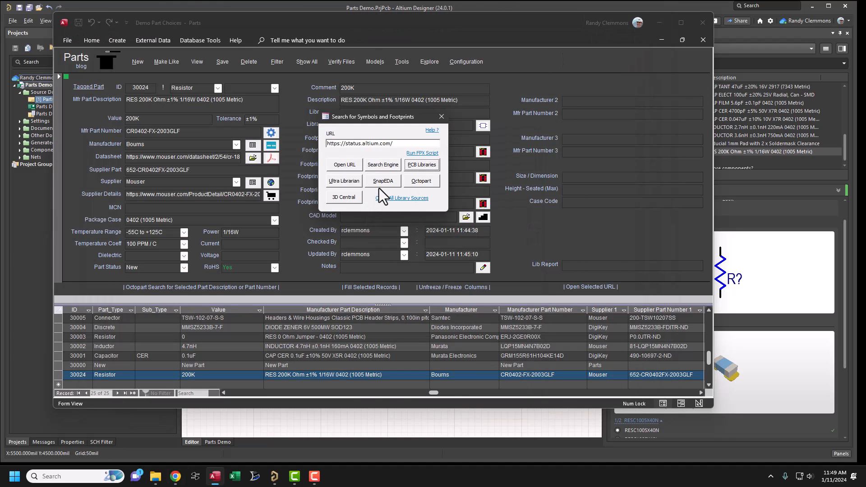
{"action": "left_click", "coordinate": [349, 182]}
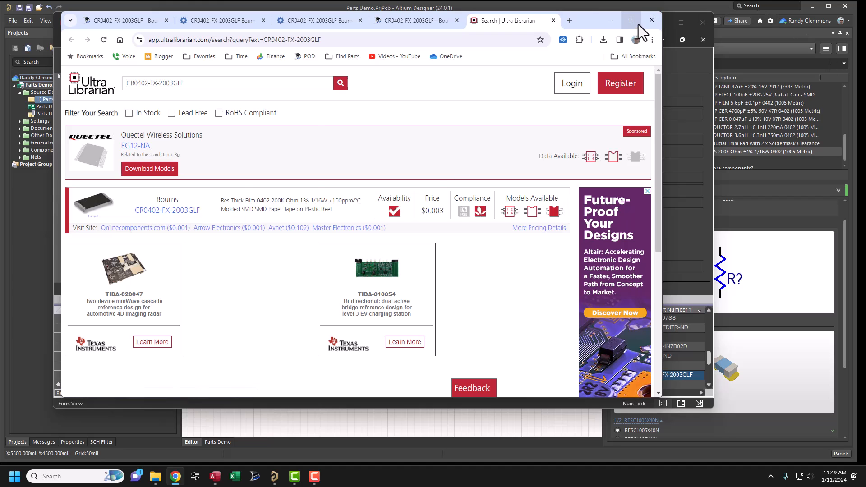
{"action": "left_click", "coordinate": [651, 20]}
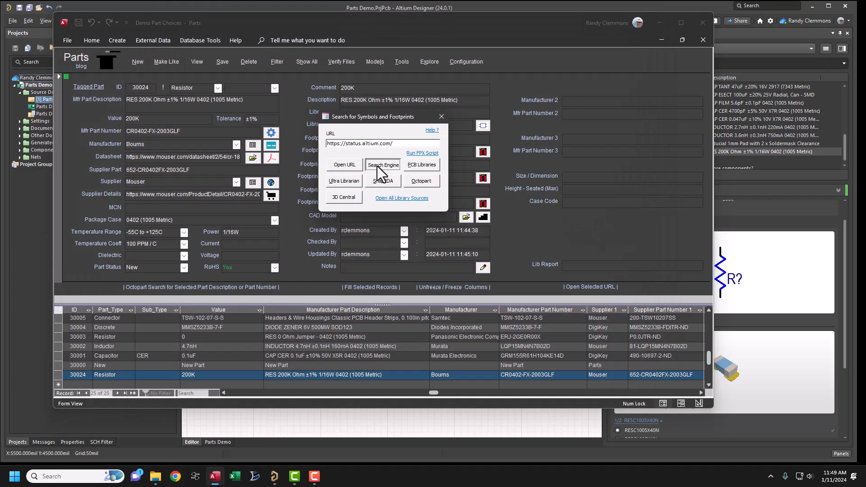
{"action": "left_click", "coordinate": [377, 166]}
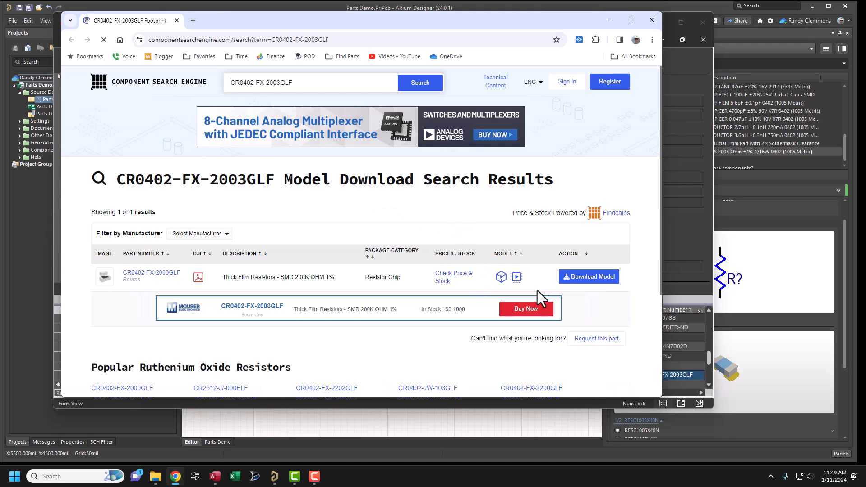
{"action": "left_click", "coordinate": [610, 20]}
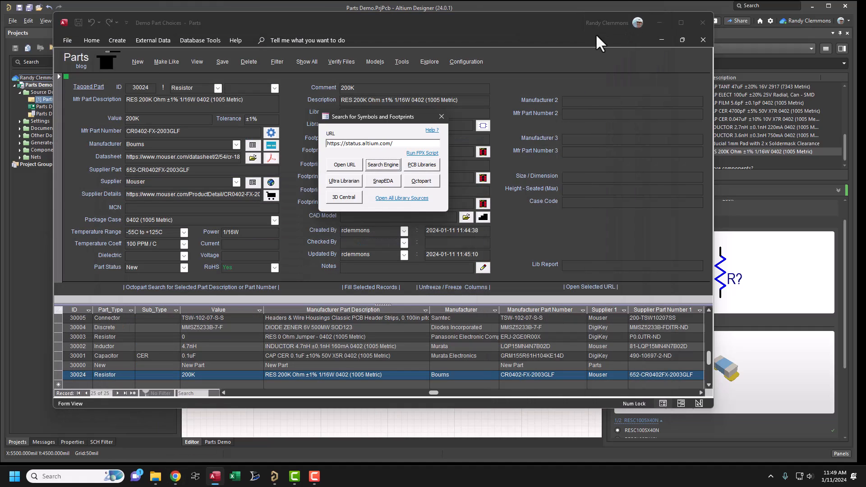
- Open all library sources at once for CR0402-FX-2003GLF and review each site's search results
{"action": "left_click", "coordinate": [389, 199]}
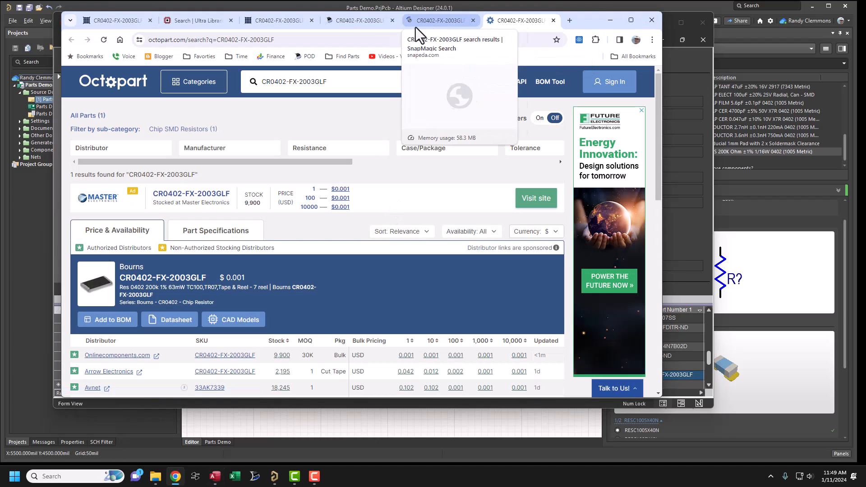
{"action": "left_click", "coordinate": [206, 22]}
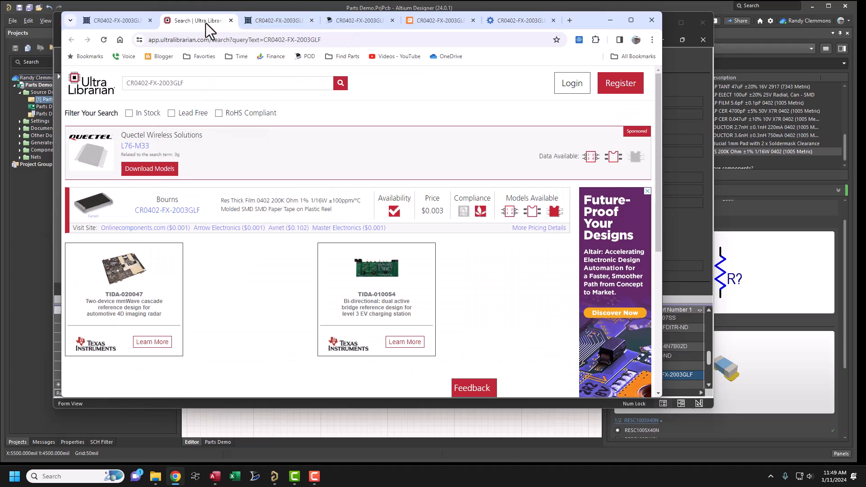
{"action": "left_click", "coordinate": [266, 20]}
{"action": "left_click", "coordinate": [349, 20]}
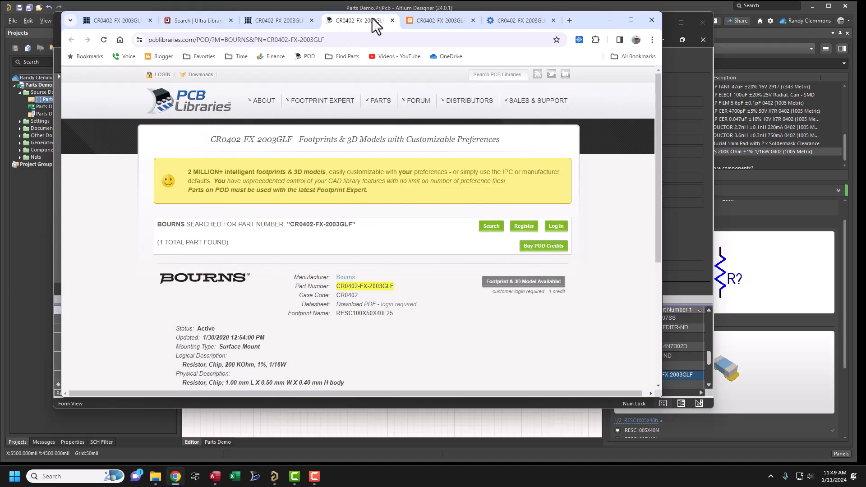
{"action": "left_click", "coordinate": [418, 21]}
{"action": "left_click", "coordinate": [514, 19]}
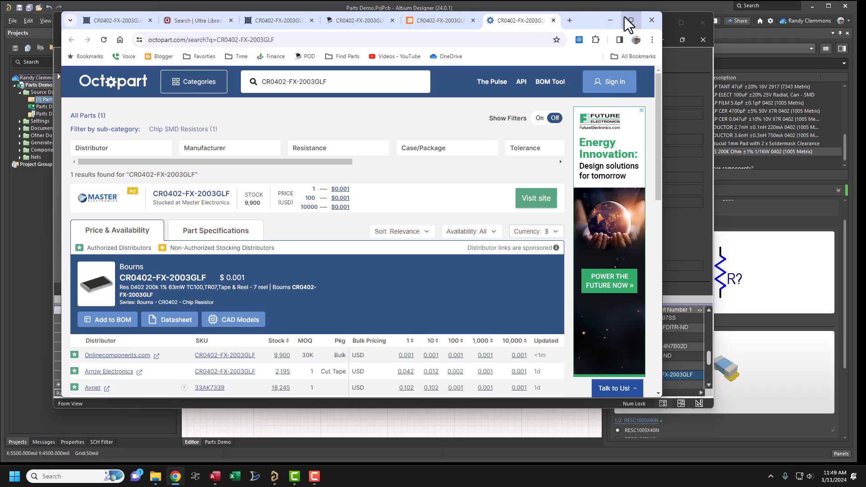
{"action": "left_click", "coordinate": [610, 20]}
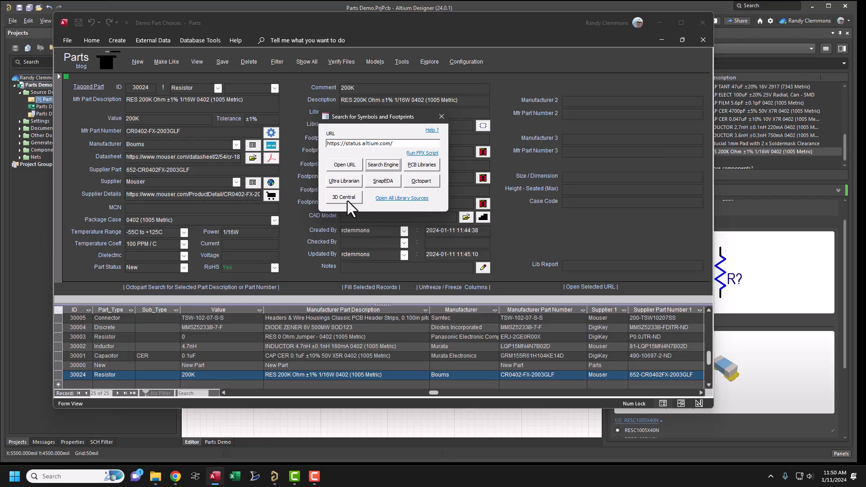
- Replace the model search URL with the local Downloads folder path and open that folder, putting its window away after viewing
{"action": "left_click", "coordinate": [396, 143]}
{"action": "left_click_drag", "start_coordinate": [324, 149], "coordinate": [305, 143]}
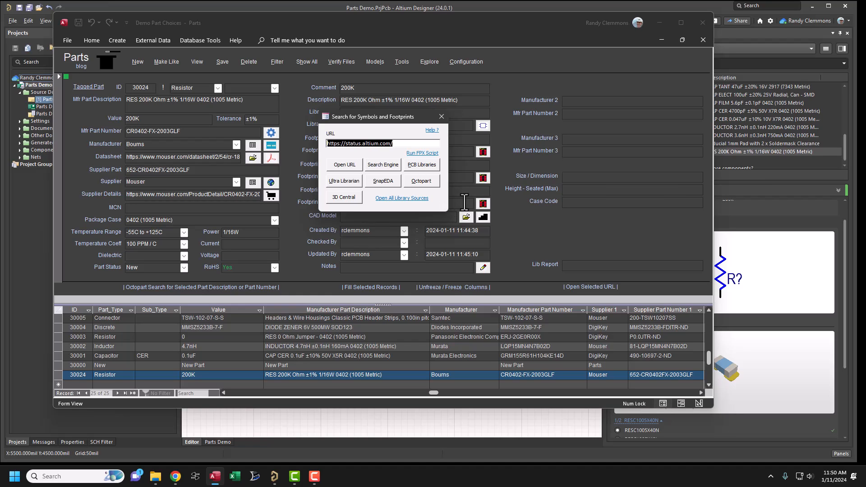
{"action": "key", "text": "Delete"}
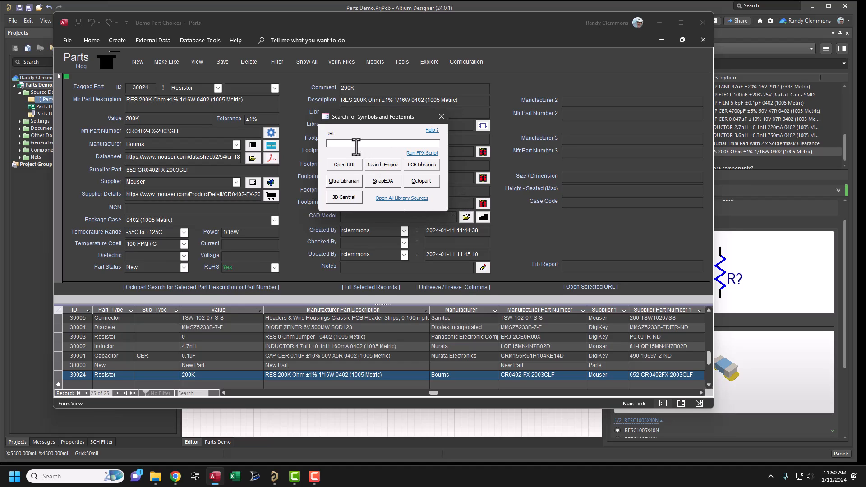
{"action": "type", "text": "C:\\Users\\ricle\\Downloads"}
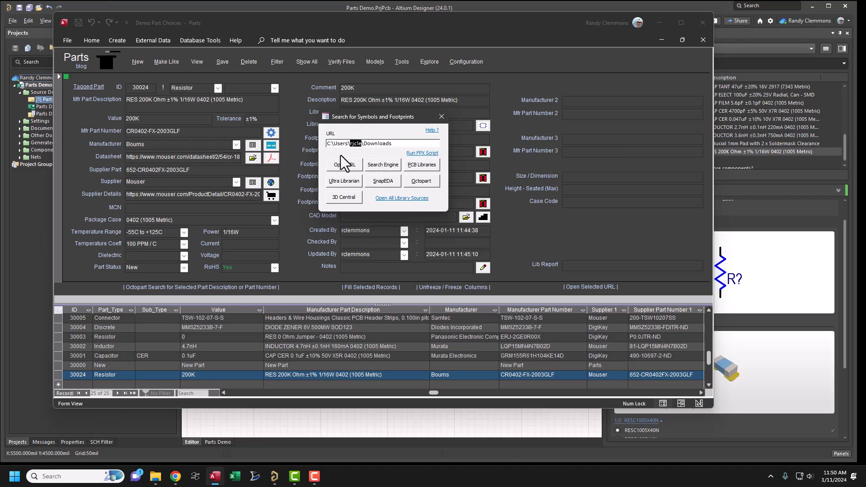
{"action": "left_click", "coordinate": [441, 117]}
{"action": "left_click", "coordinate": [398, 63]}
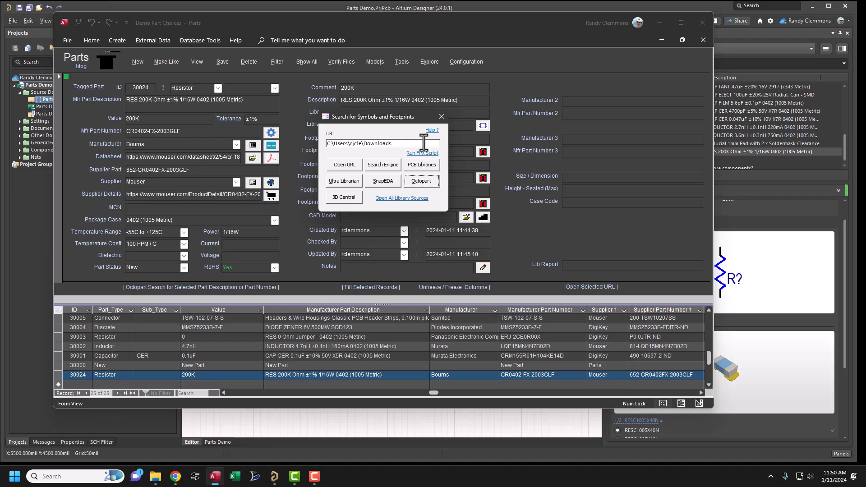
{"action": "left_click", "coordinate": [343, 165]}
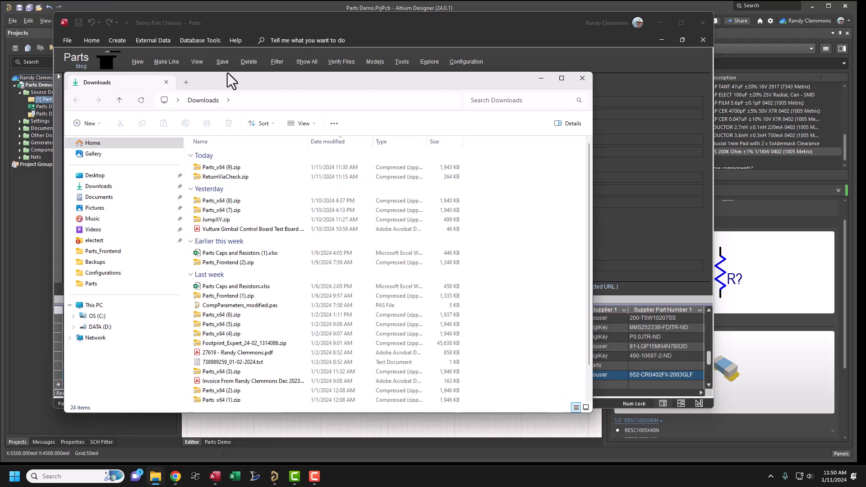
{"action": "left_click", "coordinate": [540, 78]}
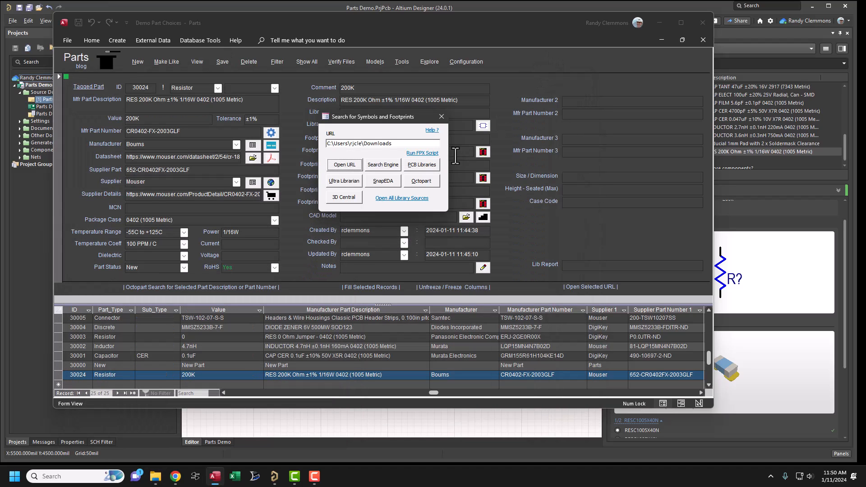
- Launch Notepad and Excel from the model search dialog by entering notepad and Excel in turn as the URL, and close the dialog
{"action": "left_click_drag", "start_coordinate": [395, 145], "coordinate": [291, 133]}
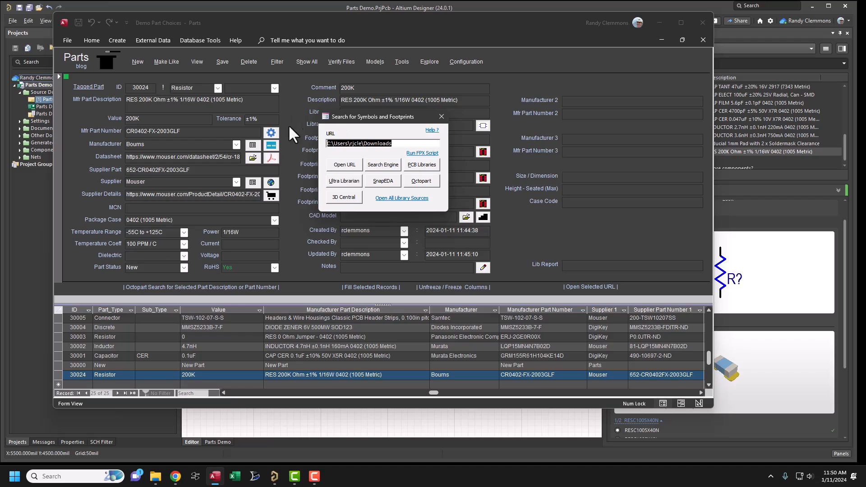
{"action": "type", "text": "notepad"}
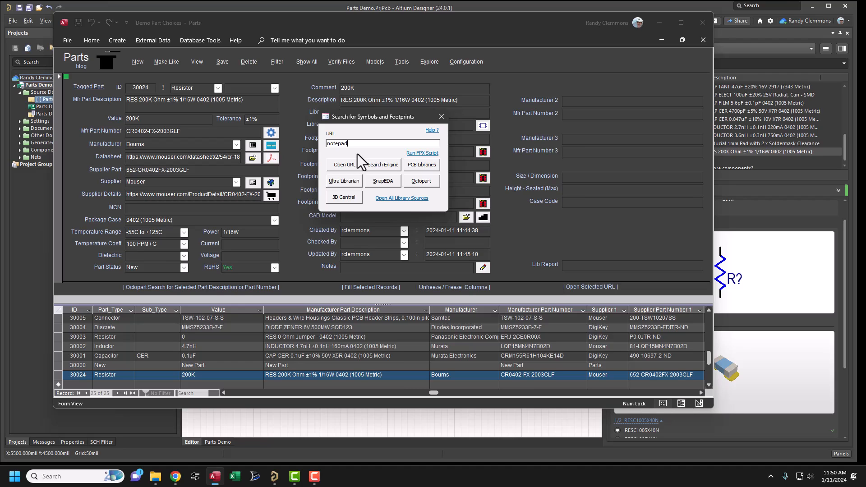
{"action": "left_click", "coordinate": [346, 165]}
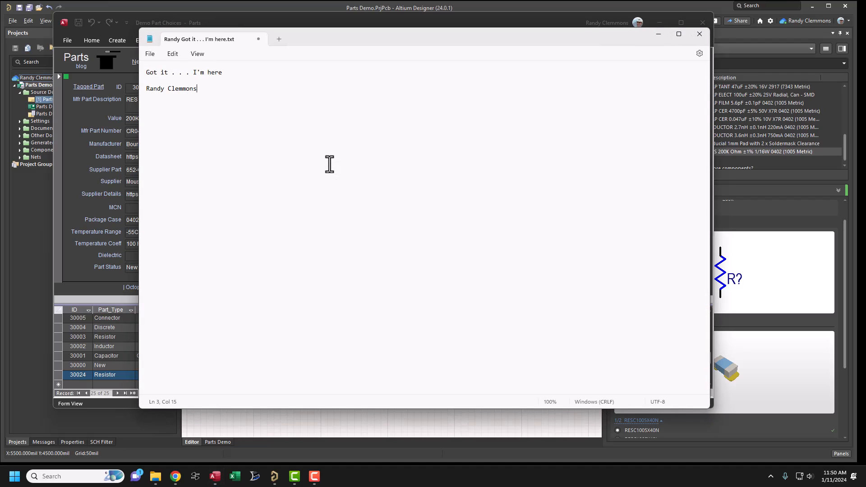
{"action": "left_click", "coordinate": [658, 35]}
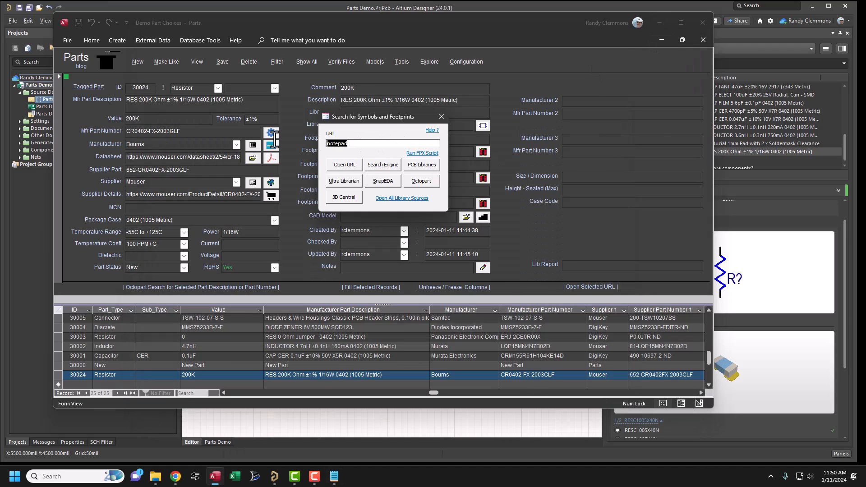
{"action": "left_click", "coordinate": [335, 164]}
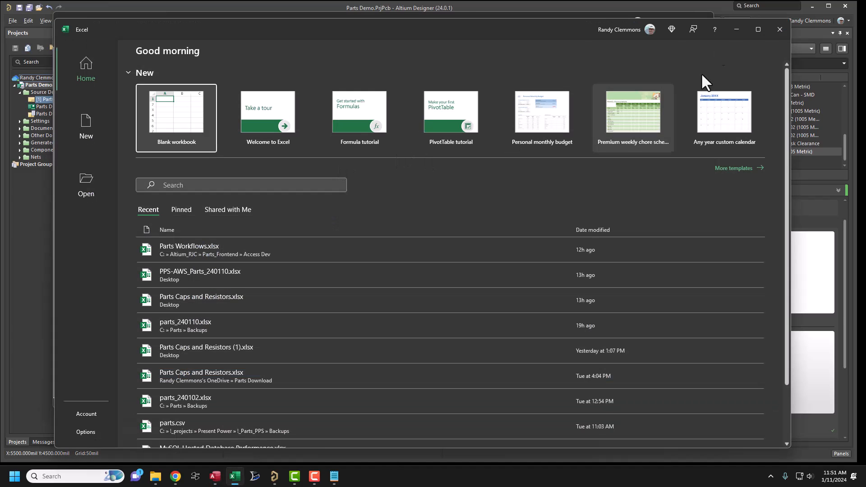
{"action": "left_click", "coordinate": [735, 31]}
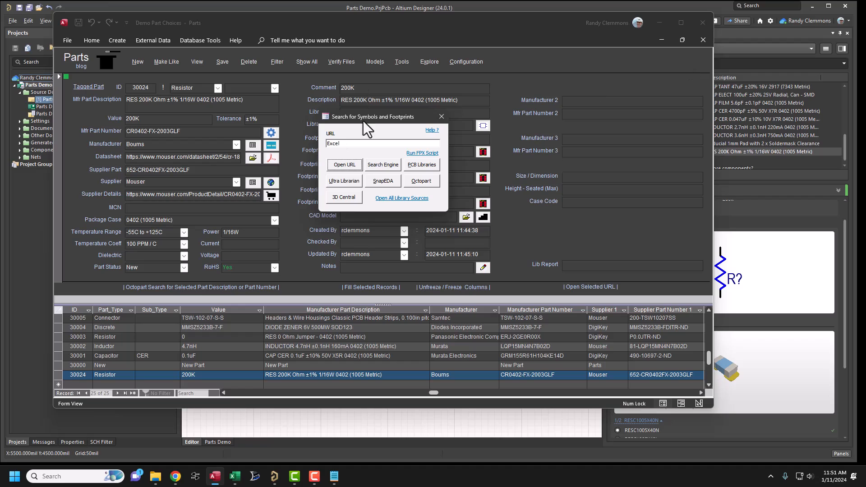
{"action": "left_click_drag", "start_coordinate": [354, 143], "coordinate": [269, 135]}
{"action": "double_click", "coordinate": [346, 145]}
{"action": "left_click", "coordinate": [440, 117]}
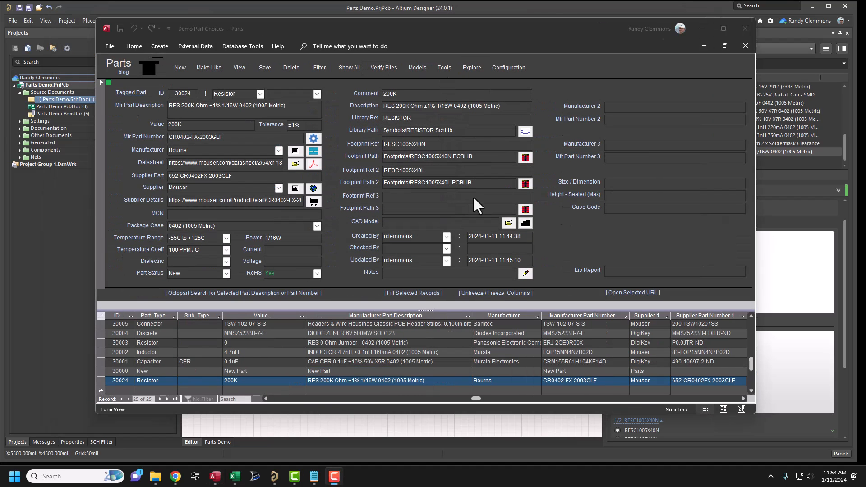
- Filter the parts list to Resistor parts with the package case 0402 (1005 Metric)
{"action": "left_click", "coordinate": [319, 69]}
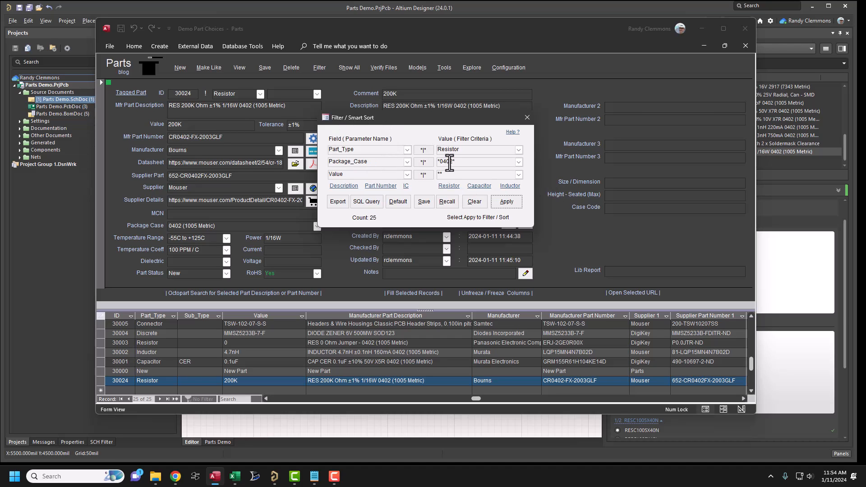
{"action": "left_click", "coordinate": [519, 162]}
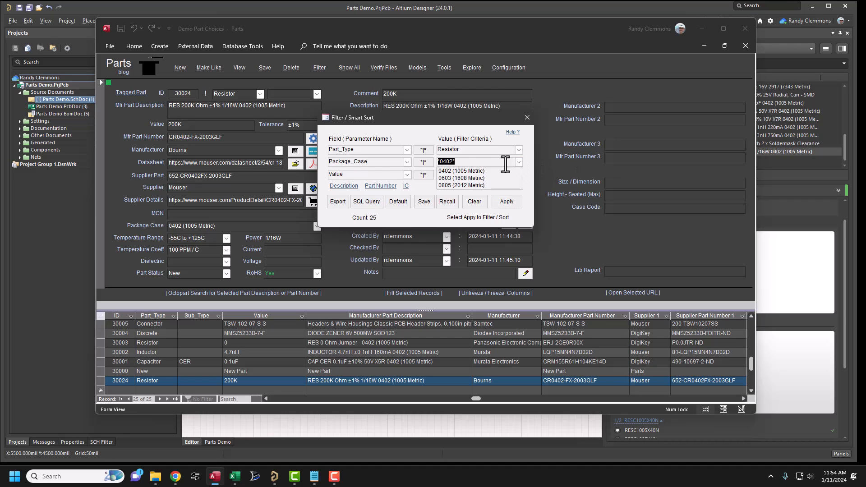
{"action": "left_click", "coordinate": [462, 171]}
{"action": "left_click", "coordinate": [505, 204]}
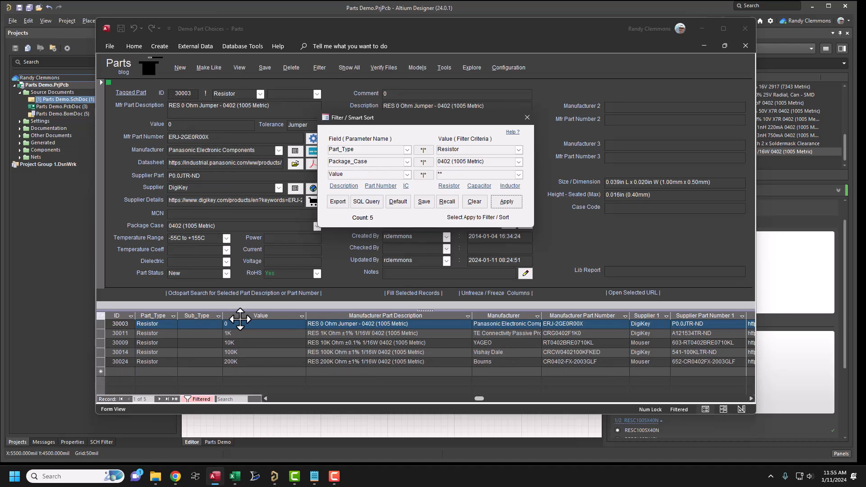
- Change the filter's part type to Capacitor for the 0402 (1005 Metric) package case and apply it
{"action": "left_click", "coordinate": [519, 150]}
{"action": "left_click", "coordinate": [480, 165]}
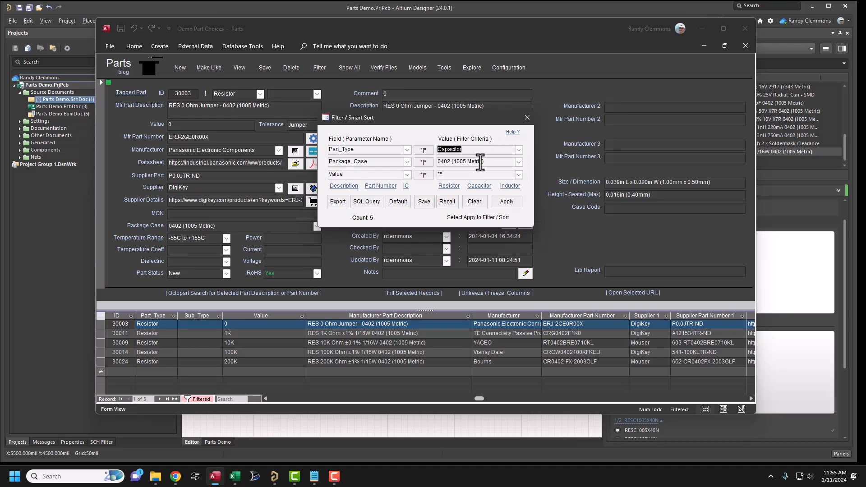
{"action": "left_click", "coordinate": [504, 203]}
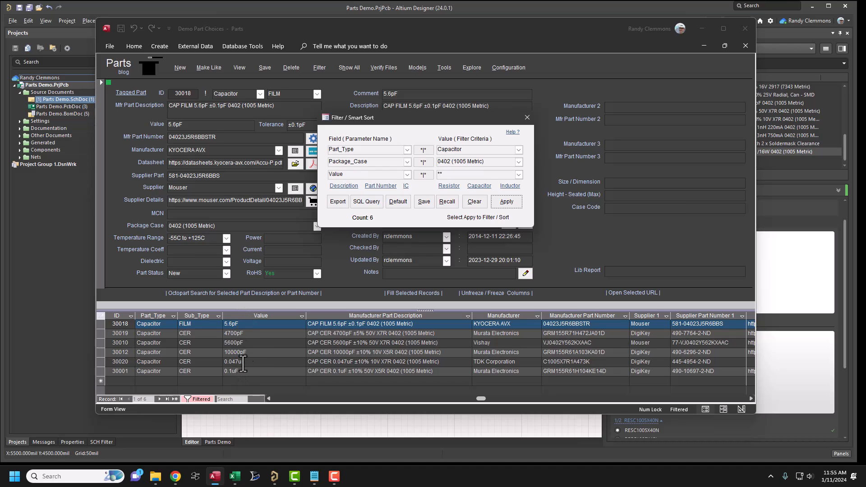
- Apply the preset part filters for inductors, capacitors, resistors and inductors again, in that order
{"action": "left_click", "coordinate": [511, 187]}
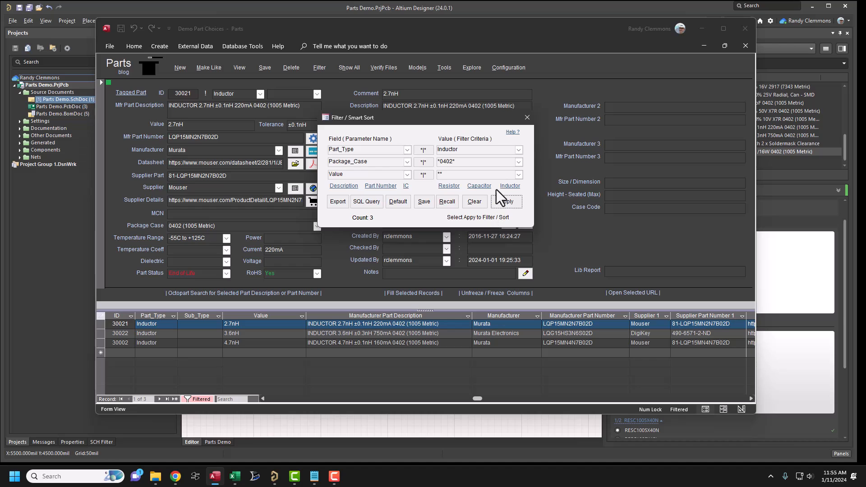
{"action": "left_click", "coordinate": [477, 186]}
{"action": "left_click", "coordinate": [446, 187]}
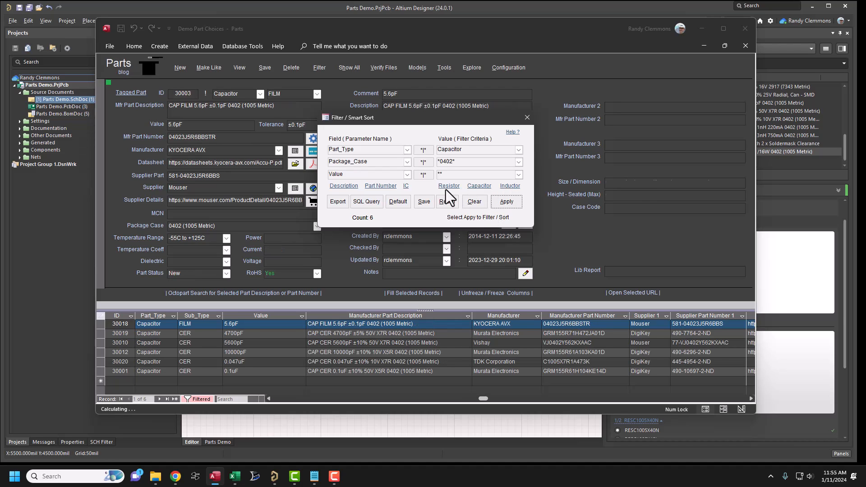
{"action": "left_click", "coordinate": [504, 187]}
- Filter the parts list by manufacturer part numbers beginning with 16
{"action": "left_click", "coordinate": [376, 188]}
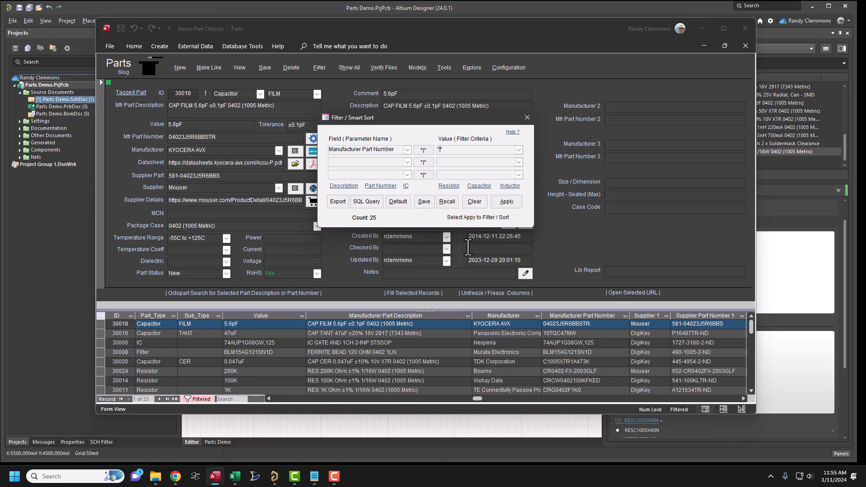
{"action": "type", "text": "16"}
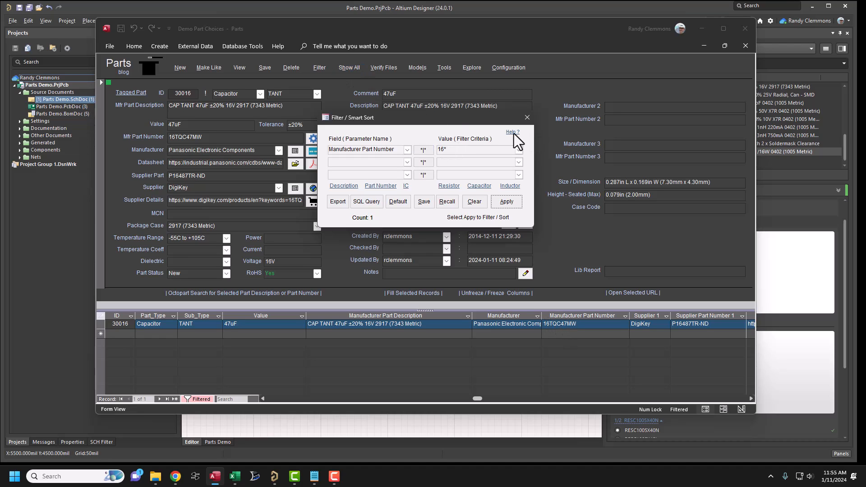
- Filter by Manufacturer Part Description with Ind* and add a second description criterion containing 2.7
{"action": "left_click", "coordinate": [346, 187]}
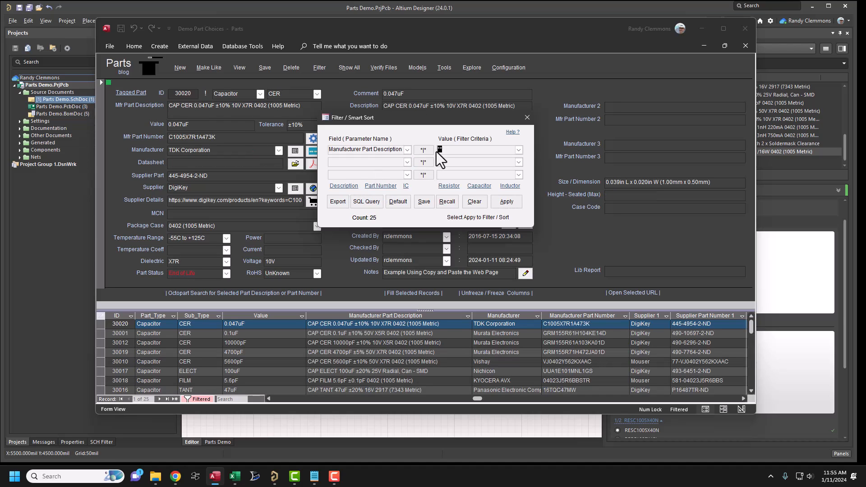
{"action": "left_click", "coordinate": [447, 202]}
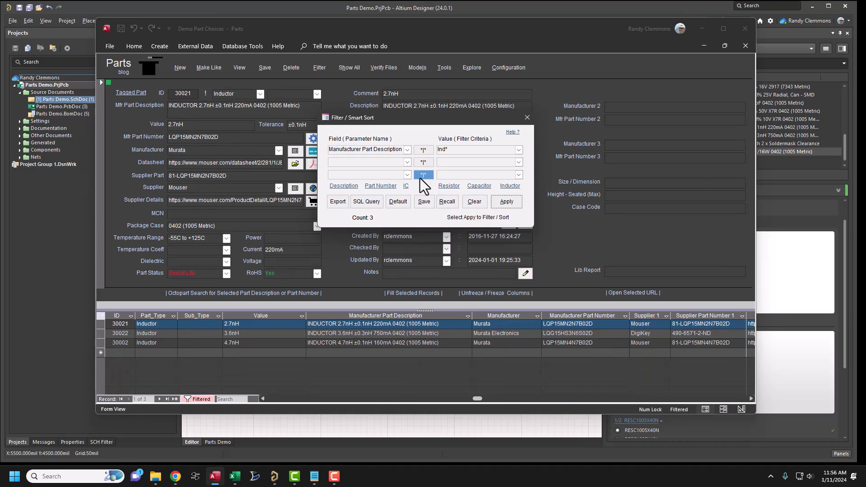
{"action": "left_click", "coordinate": [422, 162]}
{"action": "type", "text": "2"}
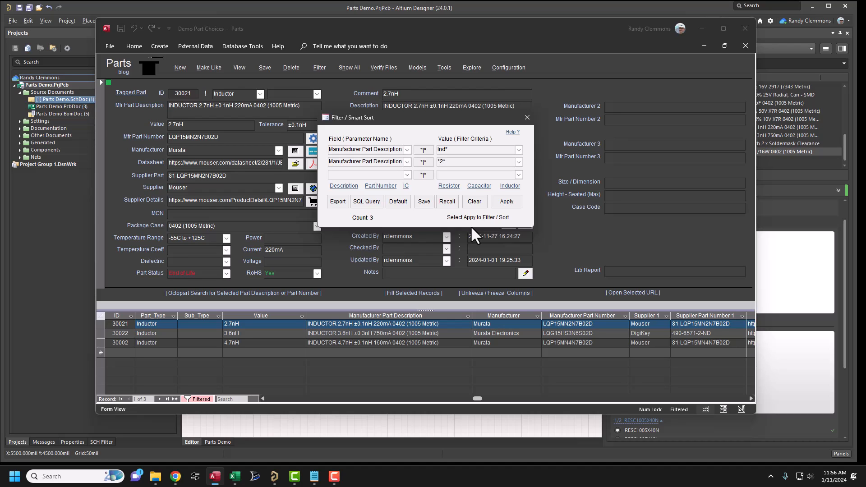
{"action": "type", "text": ".7"}
{"action": "key", "text": "Return"}
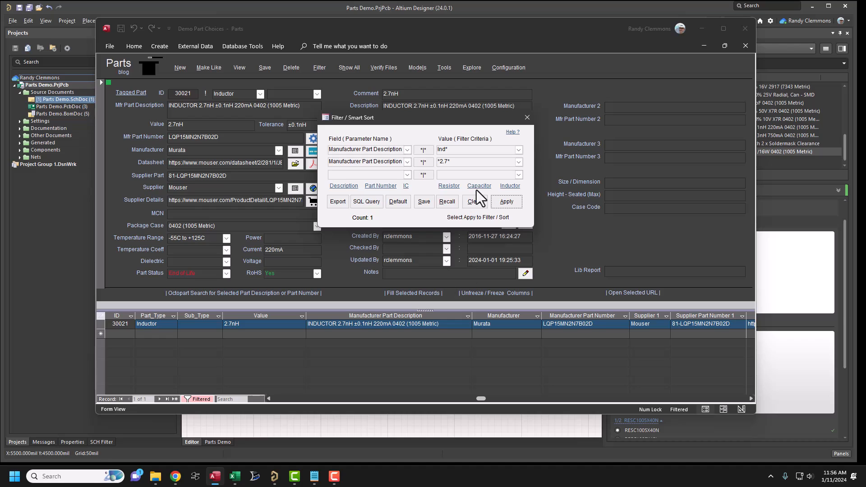
- Try the inductor preset, filter the list to resistors with package case 0603 (1608 Metric), and close the filter dialog
{"action": "left_click", "coordinate": [509, 186]}
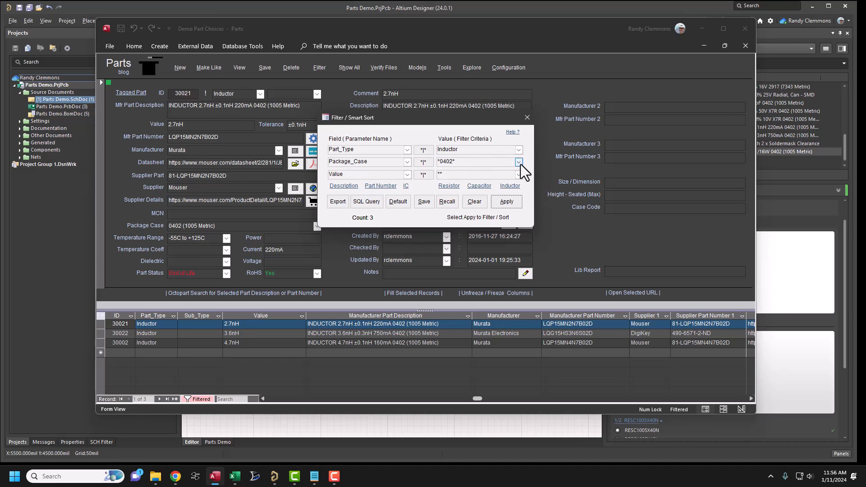
{"action": "left_click", "coordinate": [450, 186]}
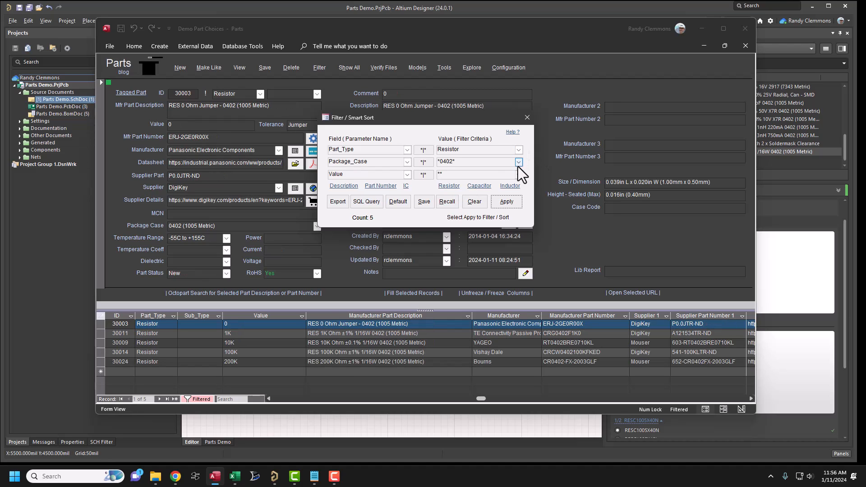
{"action": "left_click", "coordinate": [518, 162]}
{"action": "left_click", "coordinate": [454, 183]}
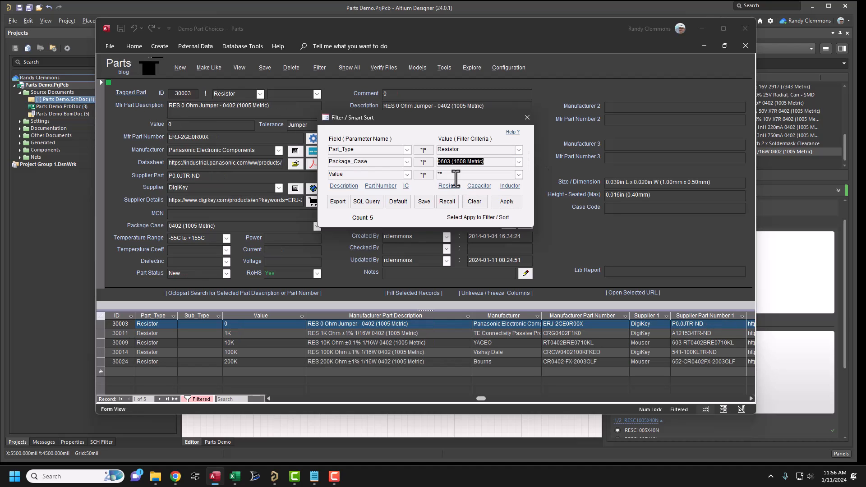
{"action": "left_click", "coordinate": [510, 200]}
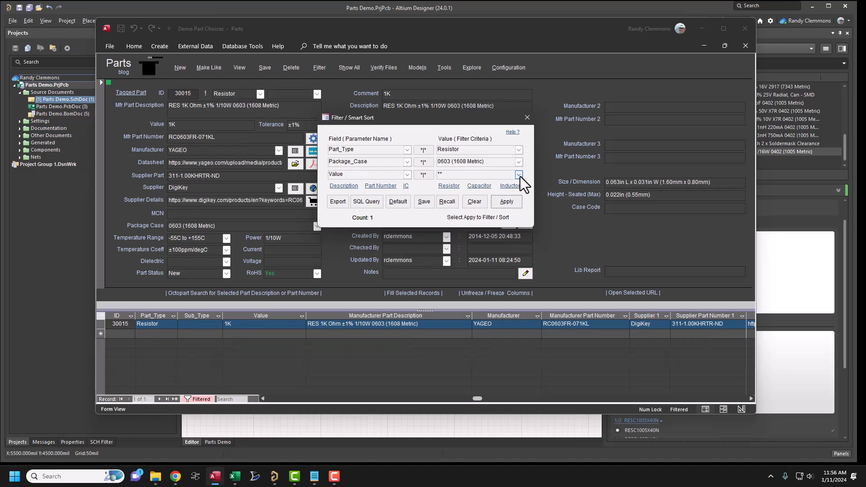
{"action": "left_click", "coordinate": [526, 117]}
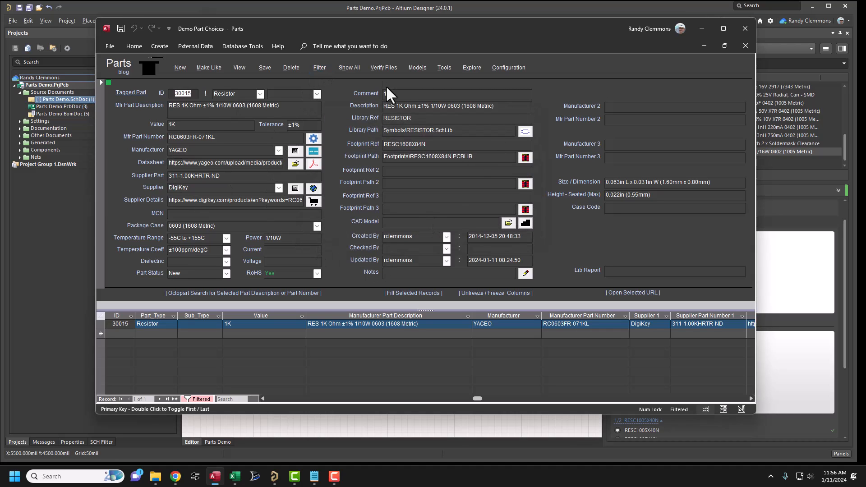
- Reopen the filter with its stored resistor criteria, reapply it, and close the dialog
{"action": "left_click", "coordinate": [320, 63]}
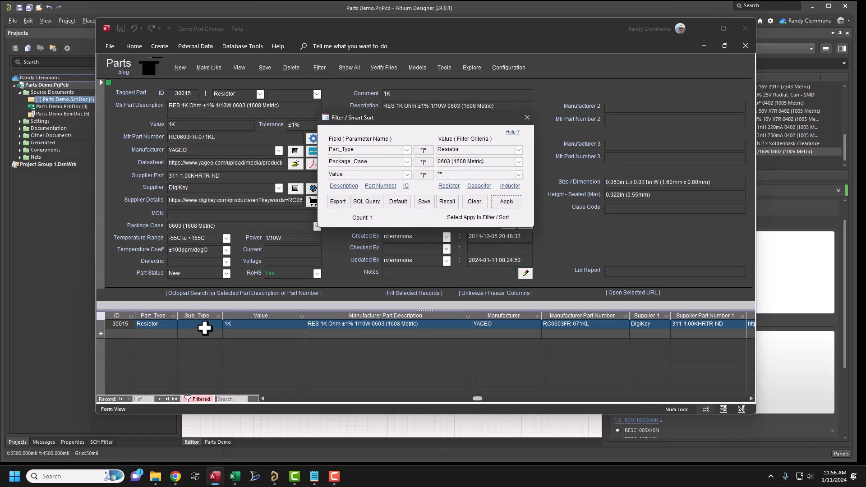
{"action": "left_click", "coordinate": [512, 205]}
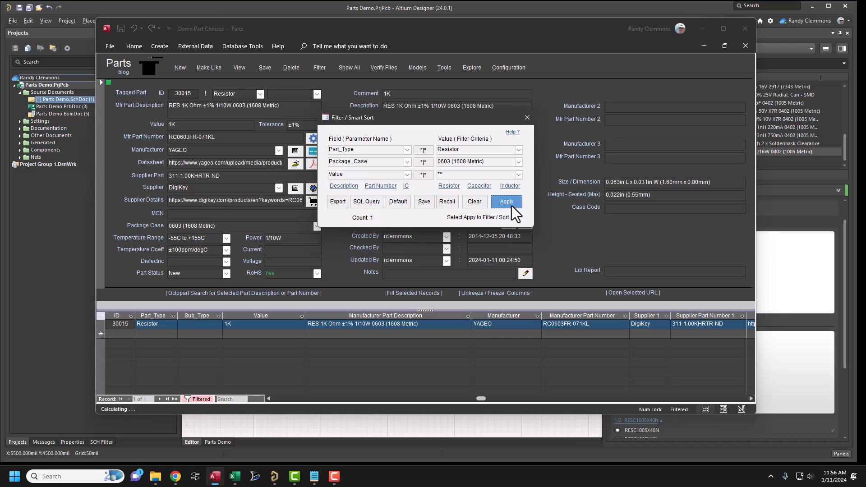
{"action": "left_click", "coordinate": [527, 118]}
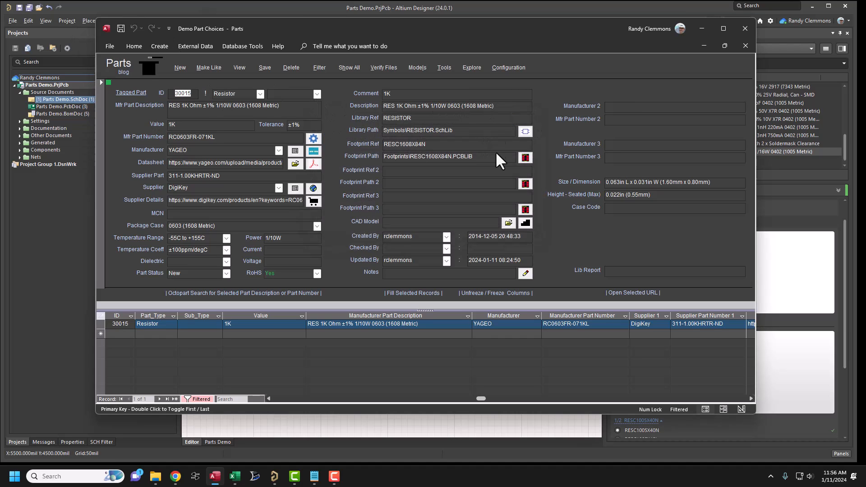
- Review the configuration settings and the file selection for the Parts scripts project, and leave without changing anything
{"action": "left_click", "coordinate": [505, 67]}
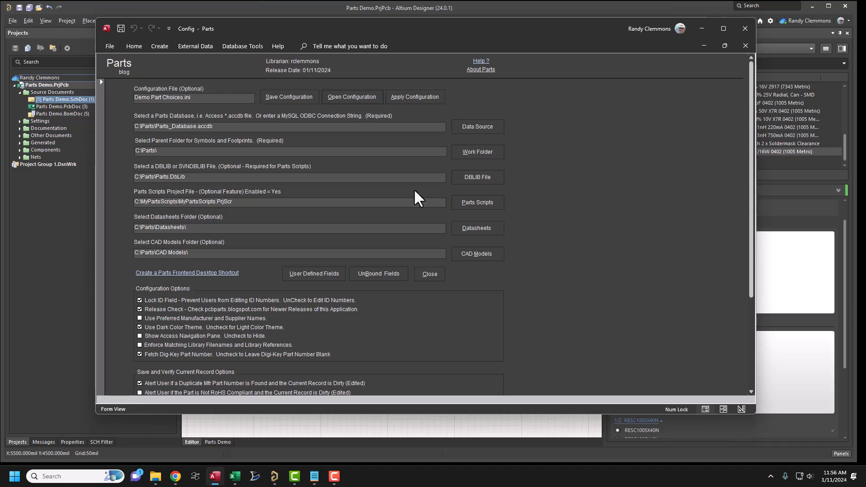
{"action": "left_click", "coordinate": [468, 198]}
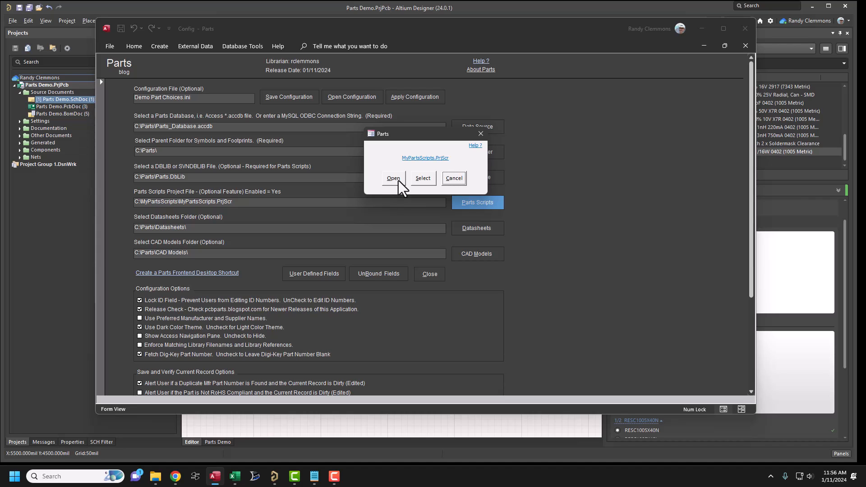
{"action": "left_click", "coordinate": [420, 180]}
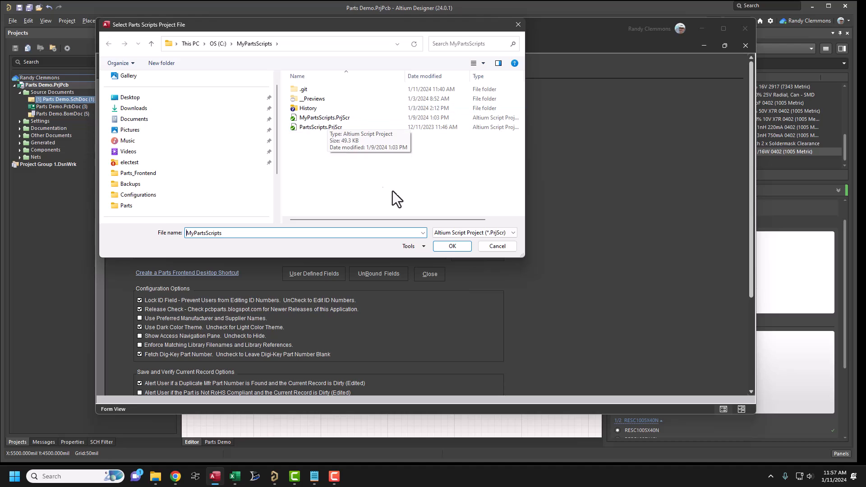
{"action": "left_click", "coordinate": [518, 25]}
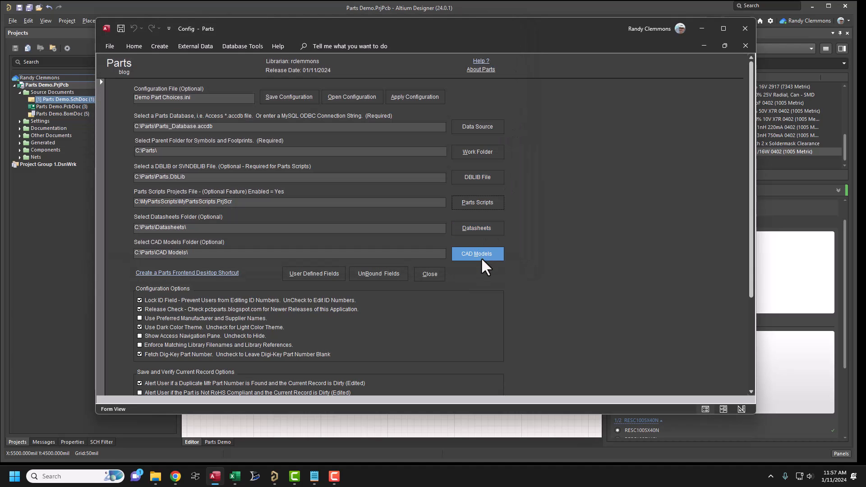
{"action": "left_click", "coordinate": [440, 274]}
{"action": "left_click", "coordinate": [423, 270]}
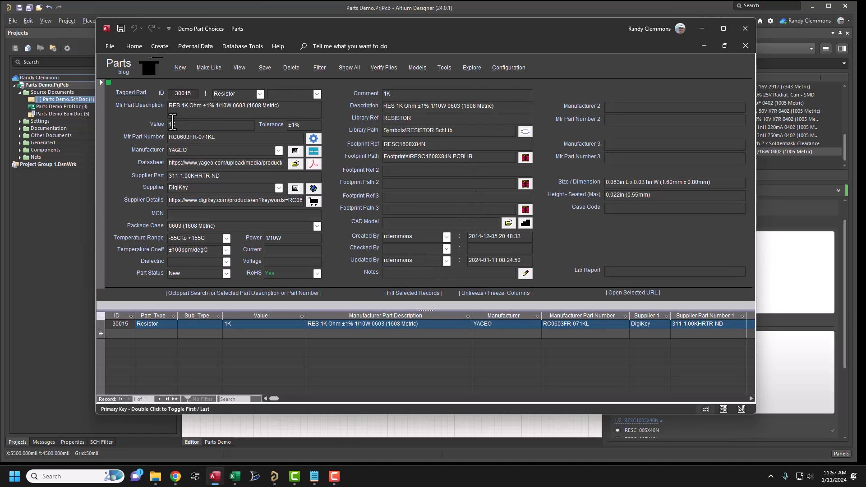
- Switch to Altium Designer and place the currently tagged 1K 0603 resistor on the schematic
{"action": "left_click", "coordinate": [371, 432]}
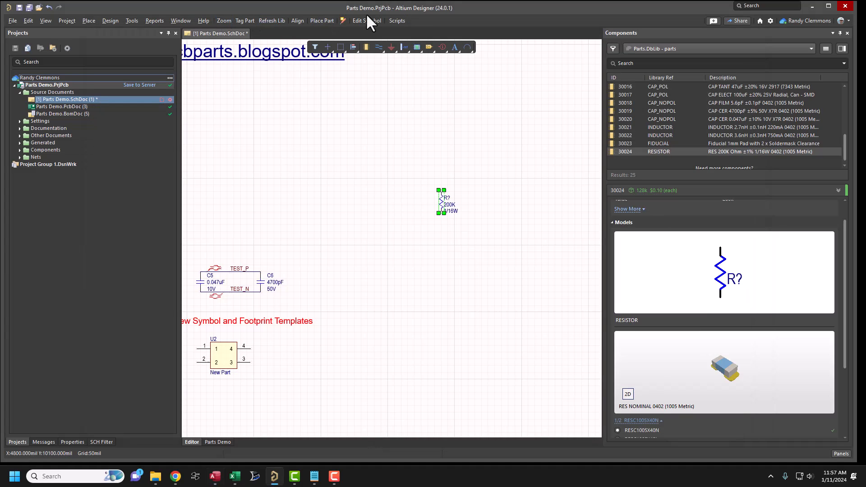
{"action": "left_click", "coordinate": [330, 158]}
{"action": "left_click", "coordinate": [321, 21]}
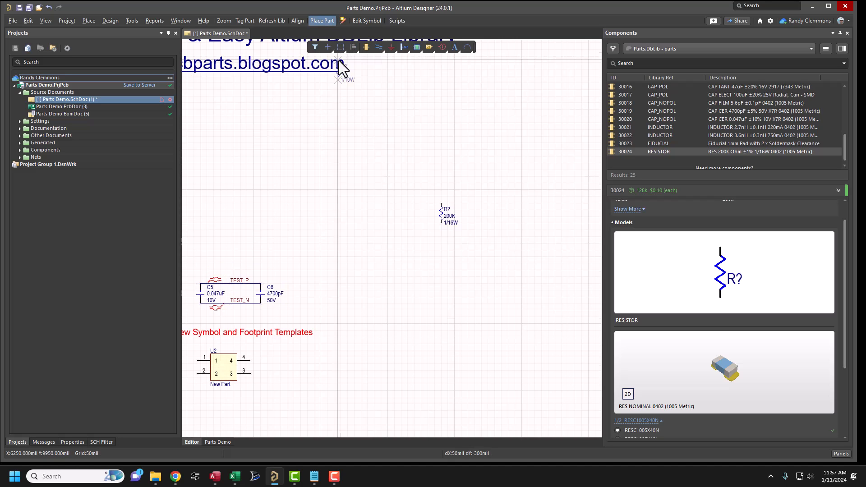
{"action": "scroll", "coordinate": [408, 244], "scroll_direction": "up", "scroll_amount": 3, "text": "ctrl"}
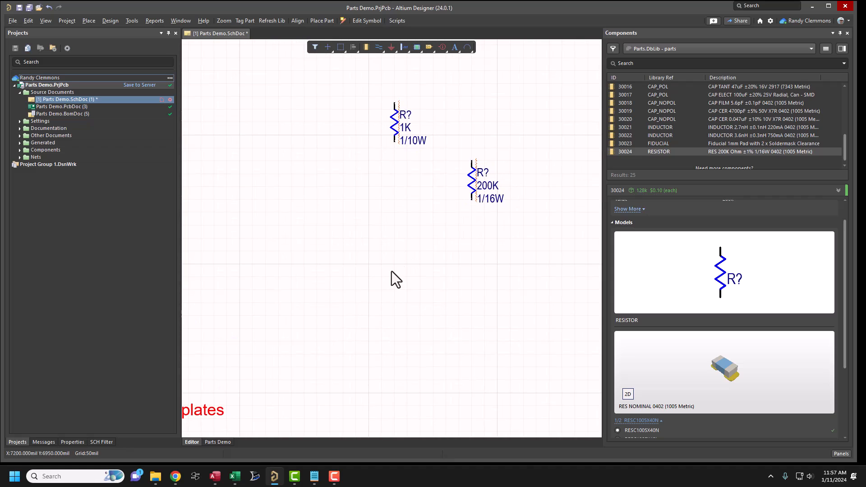
- Show all parts in the Parts database, tag the BLM15AG121SN1D ferrite bead, and place it on the Altium schematic
{"action": "left_click", "coordinate": [215, 475]}
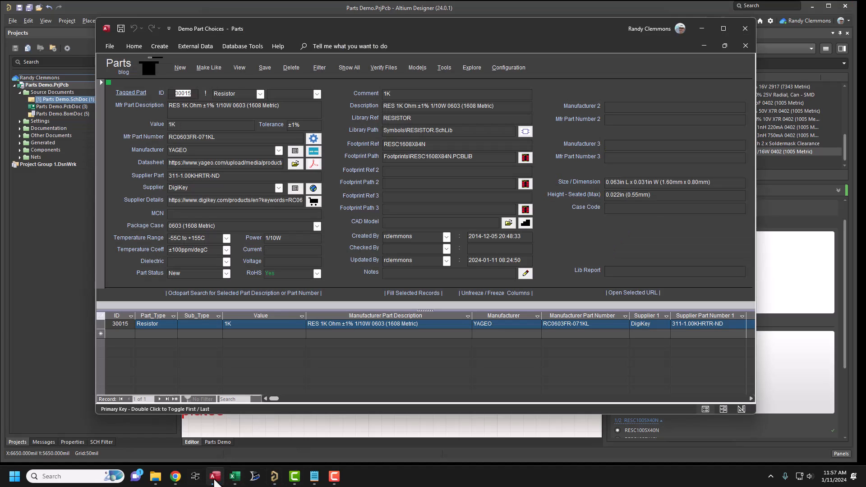
{"action": "left_click", "coordinate": [349, 67]}
{"action": "scroll", "coordinate": [325, 380], "scroll_direction": "down", "scroll_amount": 3}
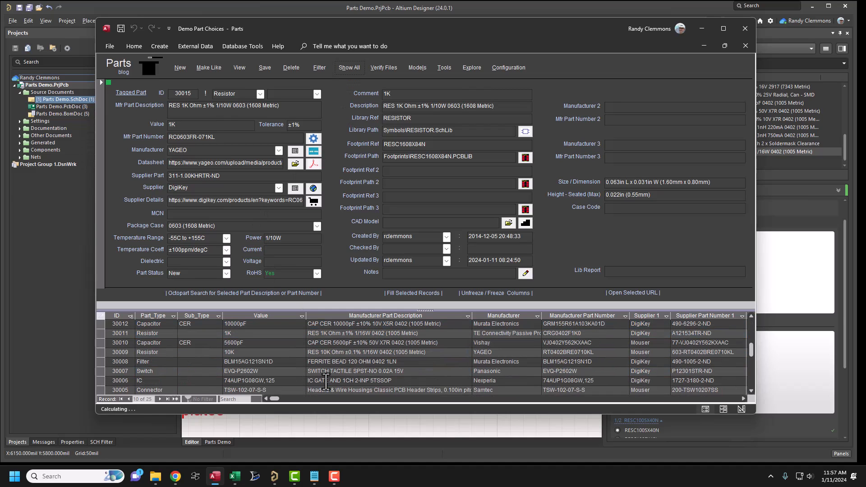
{"action": "left_click", "coordinate": [325, 361]}
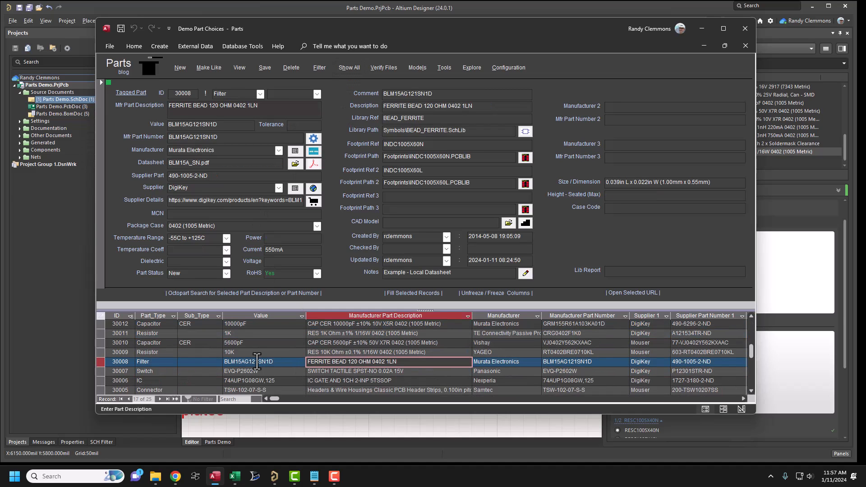
{"action": "left_click", "coordinate": [461, 428]}
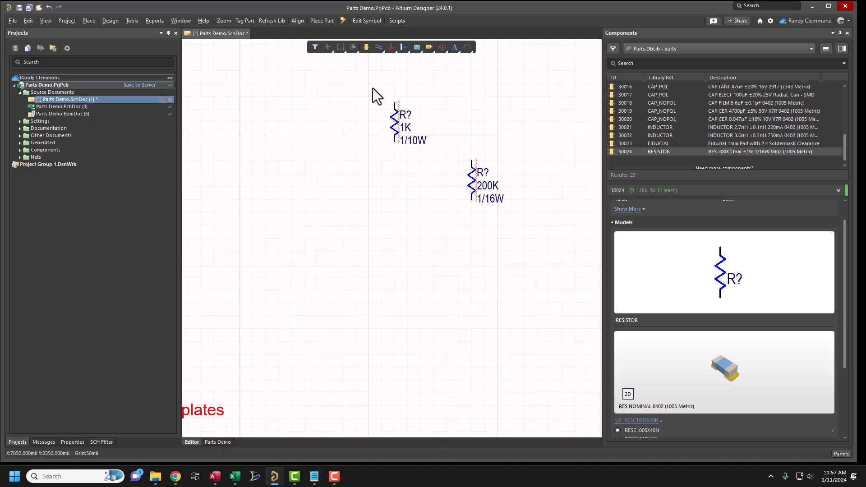
{"action": "left_click", "coordinate": [323, 23]}
{"action": "left_click", "coordinate": [407, 240]}
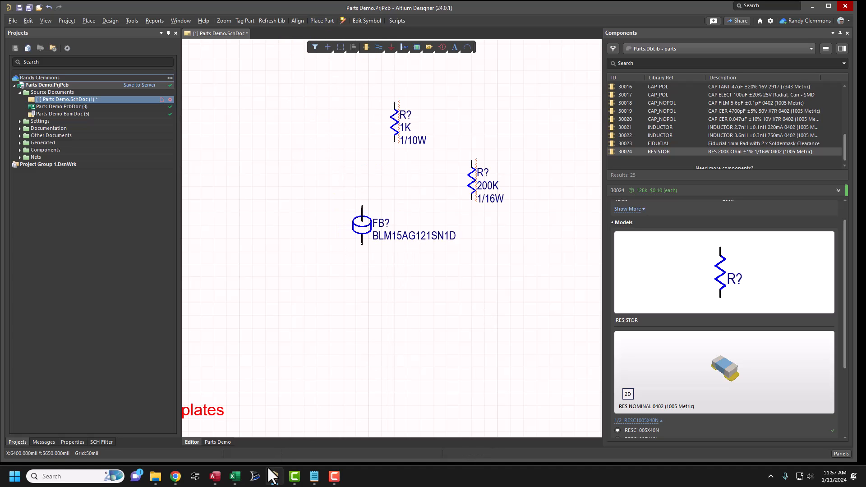
- Tag the 74AUP1G08GW,125 AND gate in the Parts database and place it on the Altium schematic below the ferrite bead
{"action": "left_click", "coordinate": [214, 476]}
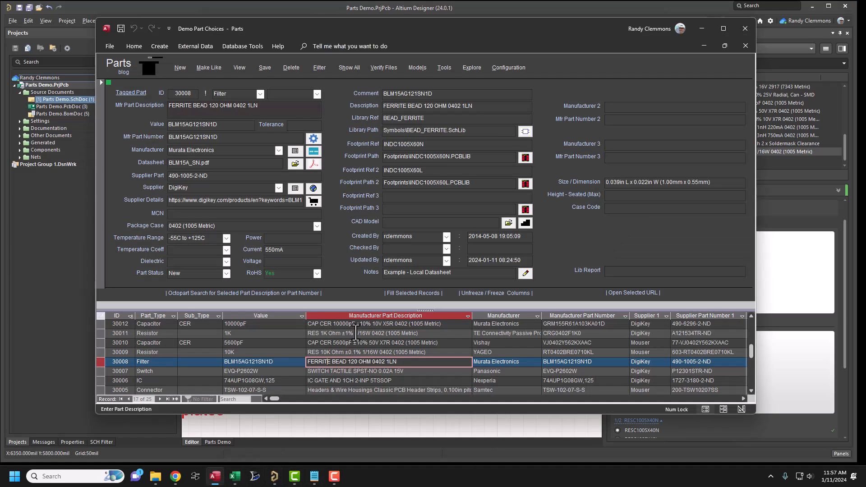
{"action": "left_click", "coordinate": [329, 380]}
{"action": "left_click", "coordinate": [286, 426]}
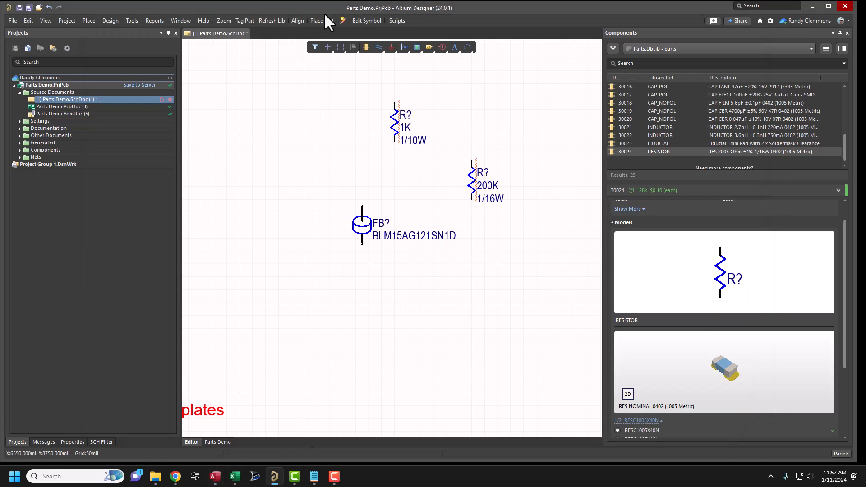
{"action": "left_click", "coordinate": [429, 355]}
{"action": "scroll", "coordinate": [429, 355], "scroll_direction": "down", "scroll_amount": 1, "text": "ctrl"}
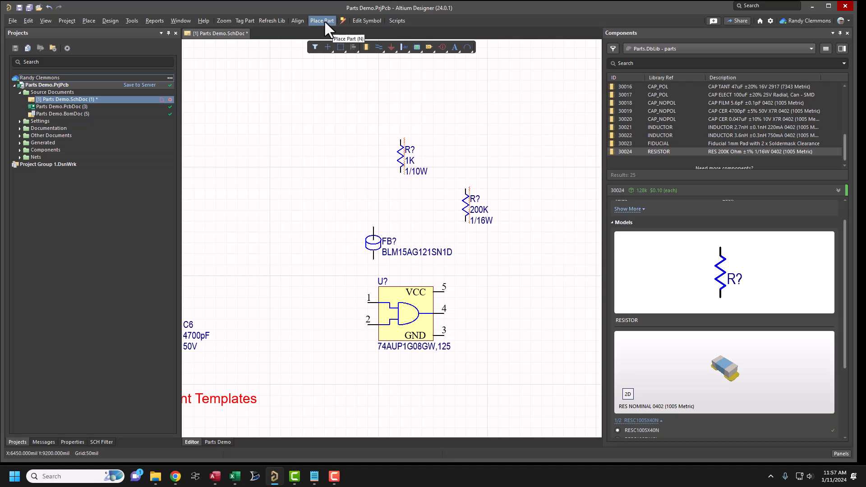
- Place three more copies of the 74AUP1G08GW,125 gate in the empty area below the first one
{"action": "scroll", "coordinate": [313, 188], "scroll_direction": "down", "scroll_amount": 3, "text": "ctrl"}
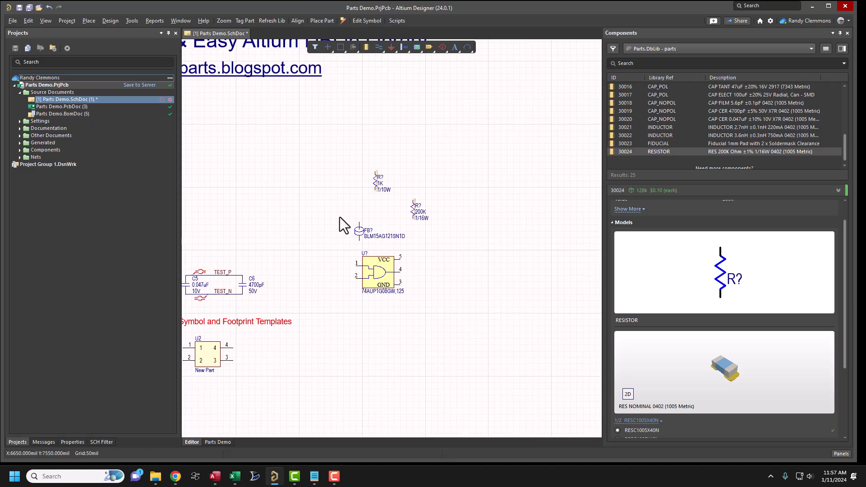
{"action": "right_click_drag", "start_coordinate": [458, 310], "coordinate": [429, 245]}
{"action": "scroll", "coordinate": [458, 245], "scroll_direction": "up", "scroll_amount": 2, "text": "ctrl"}
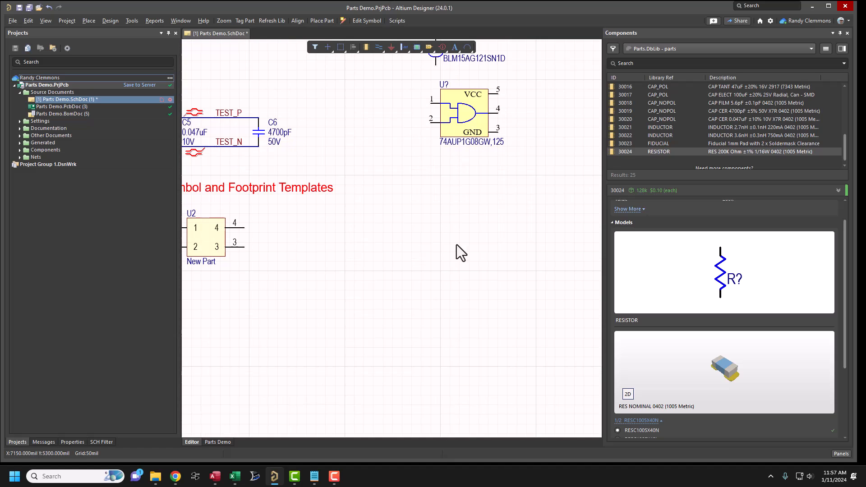
{"action": "key", "text": "n"}
{"action": "left_click", "coordinate": [452, 243]}
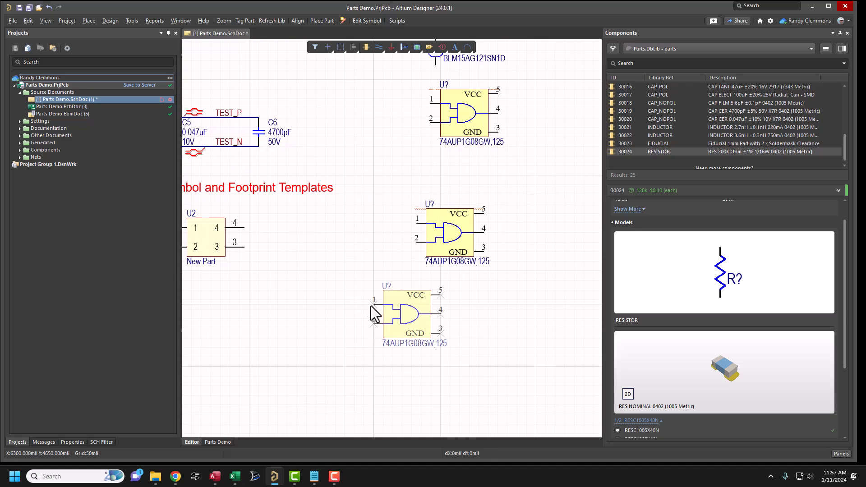
{"action": "left_click", "coordinate": [339, 321]}
{"action": "key", "text": "Escape"}
{"action": "left_click_drag", "start_coordinate": [474, 321], "coordinate": [512, 320], "text": "shift"}
{"action": "scroll", "coordinate": [512, 316], "scroll_direction": "down", "scroll_amount": 2, "text": "ctrl"}
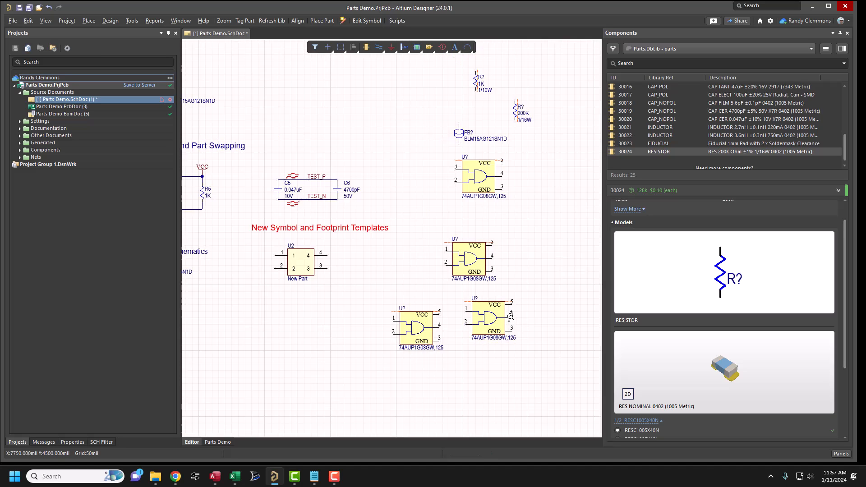
- Preview inductor 30021 and capacitor 30019 from the Parts.DbLib component list
{"action": "right_click_drag", "start_coordinate": [519, 303], "coordinate": [514, 307]}
{"action": "scroll", "coordinate": [521, 244], "scroll_direction": "down", "scroll_amount": 4, "text": "ctrl"}
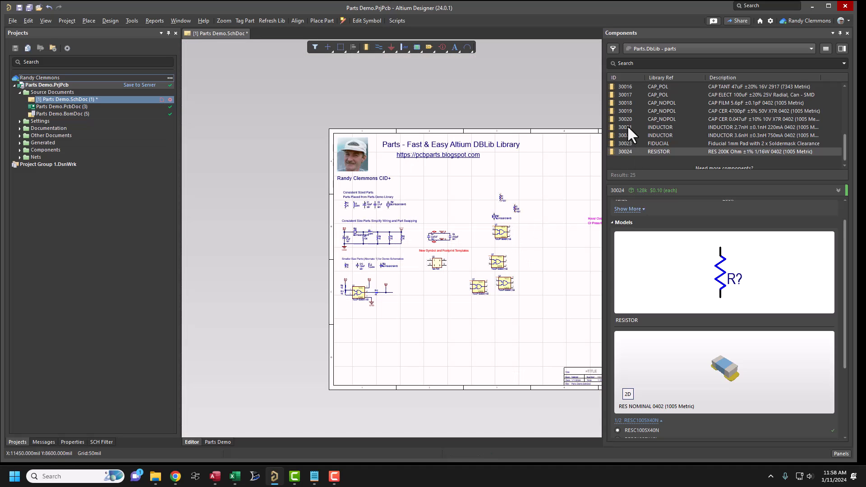
{"action": "left_click", "coordinate": [628, 129]}
{"action": "right_click_drag", "start_coordinate": [550, 189], "coordinate": [557, 184]}
{"action": "scroll", "coordinate": [586, 183], "scroll_direction": "up", "scroll_amount": 4, "text": "ctrl"}
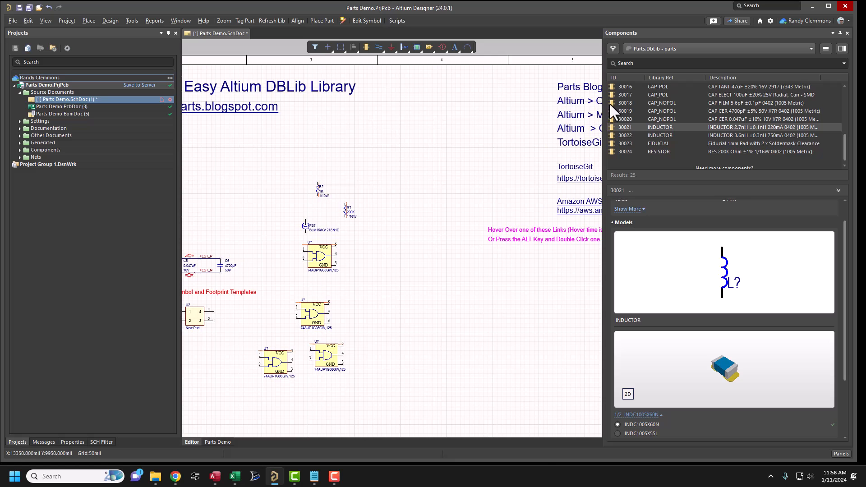
{"action": "left_click", "coordinate": [624, 111]}
{"action": "left_click_drag", "start_coordinate": [436, 149], "coordinate": [437, 149]}
- Delete all the demo resistors, the ferrite bead and the AND gates just placed in the open area of the schematic
{"action": "scroll", "coordinate": [410, 211], "scroll_direction": "down", "scroll_amount": 2, "text": "ctrl"}
{"action": "right_click_drag", "start_coordinate": [418, 214], "coordinate": [505, 188]}
{"action": "left_click_drag", "start_coordinate": [488, 116], "coordinate": [527, 178]}
{"action": "key", "text": "Delete"}
{"action": "left_click_drag", "start_coordinate": [371, 135], "coordinate": [490, 352]}
{"action": "key", "text": "Delete"}
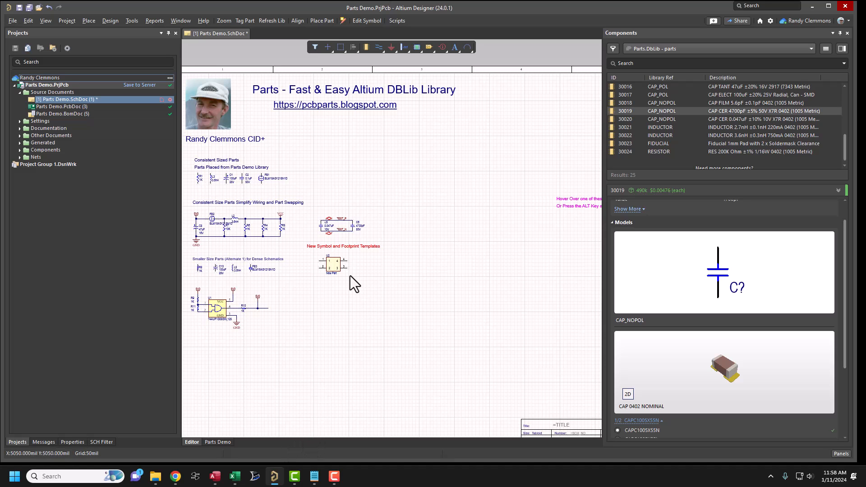
{"action": "right_click_drag", "start_coordinate": [358, 268], "coordinate": [399, 237]}
{"action": "middle_click_drag", "start_coordinate": [398, 241], "coordinate": [397, 230]}
{"action": "right_click_drag", "start_coordinate": [400, 247], "coordinate": [398, 249]}
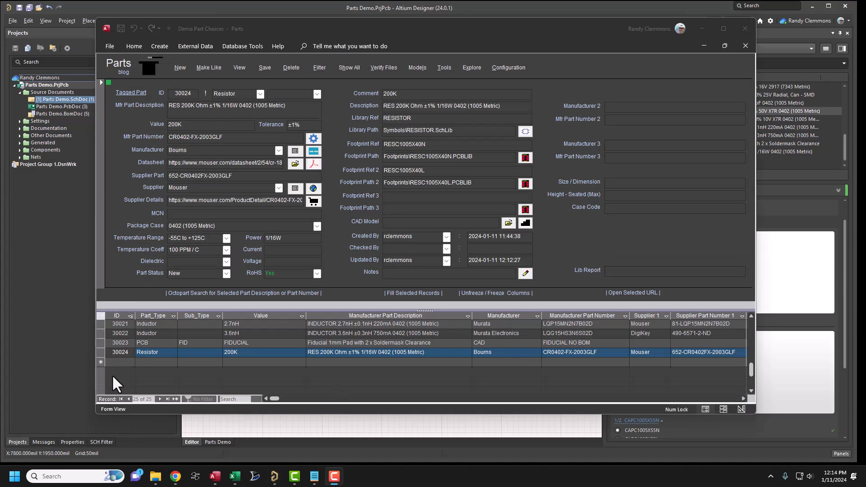
- Duplicate the 200K resistor record in the Parts database as a new record and acknowledge the duplicate part number alert
{"action": "left_click", "coordinate": [99, 351]}
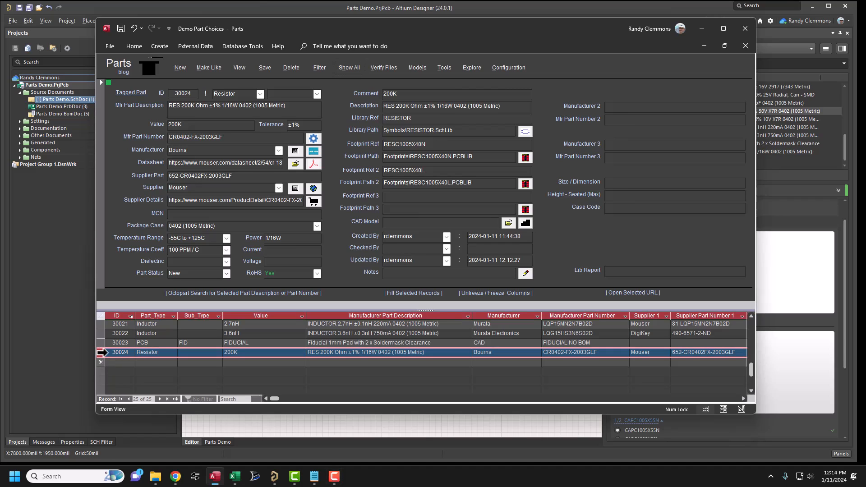
{"action": "right_click", "coordinate": [101, 353]}
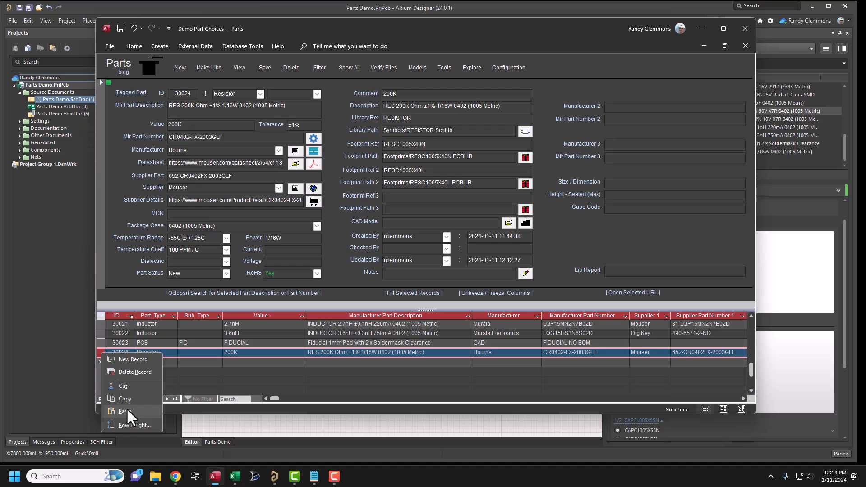
{"action": "left_click", "coordinate": [128, 398]}
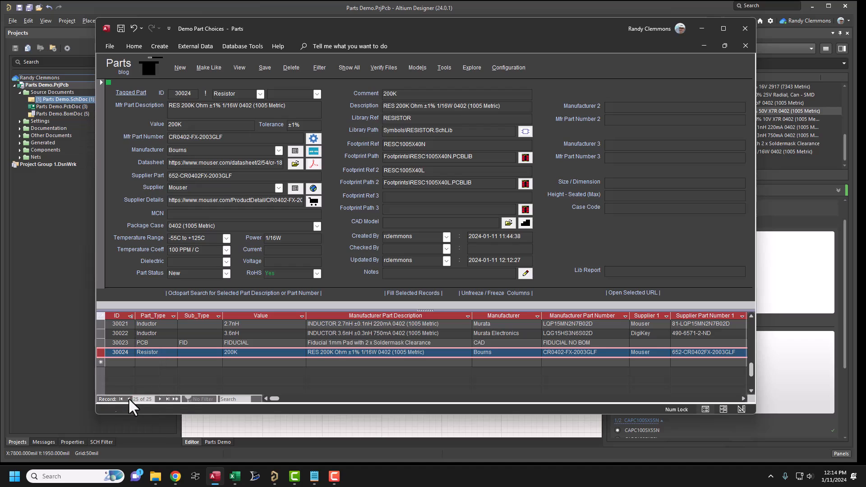
{"action": "left_click", "coordinate": [103, 364]}
{"action": "right_click", "coordinate": [102, 363]}
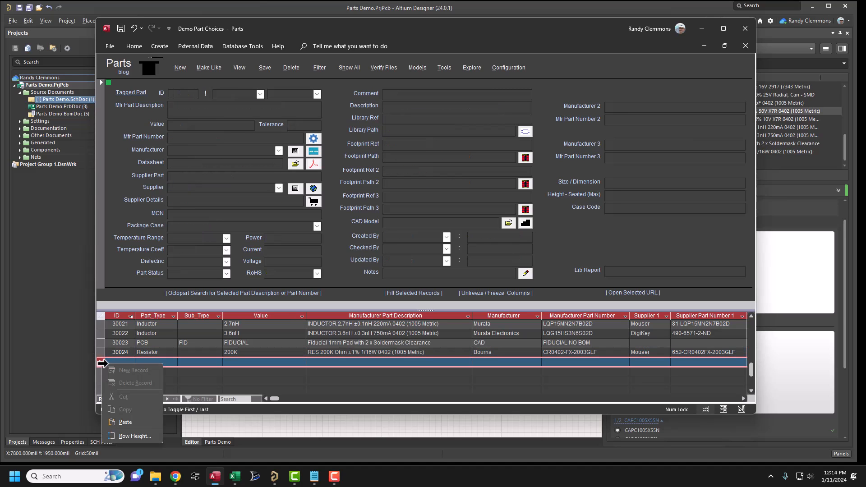
{"action": "left_click", "coordinate": [121, 420]}
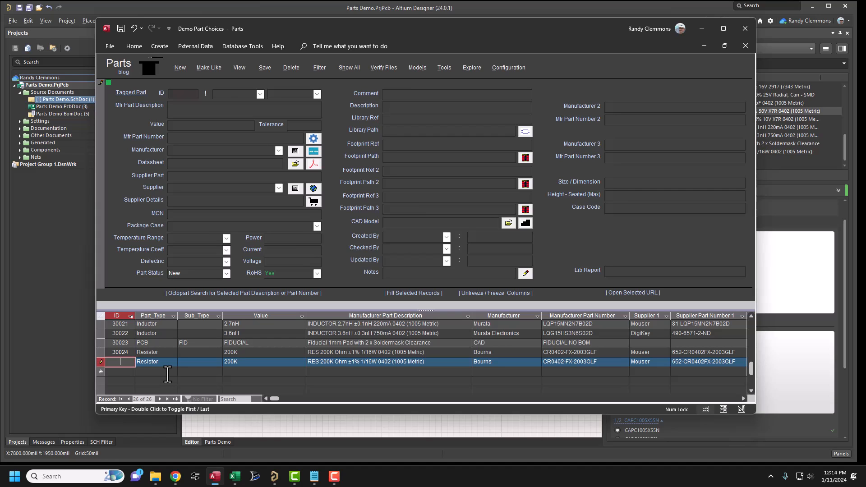
{"action": "key", "text": "Tab"}
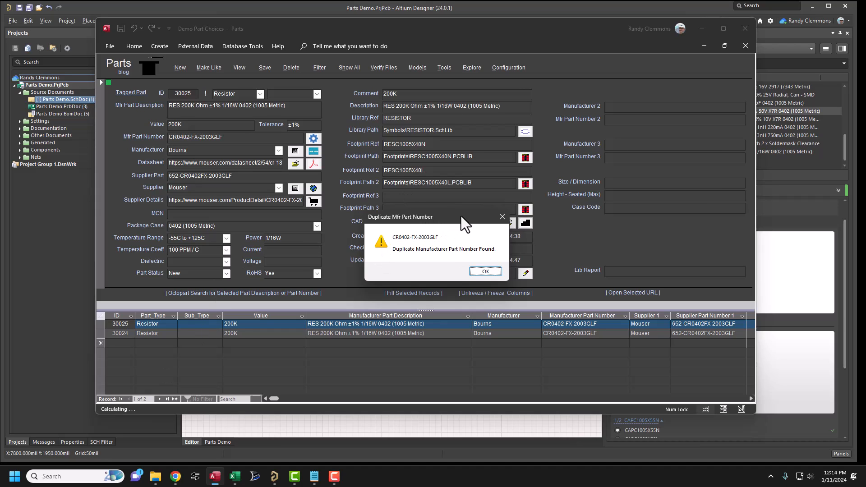
{"action": "left_click_drag", "start_coordinate": [456, 221], "coordinate": [410, 199]}
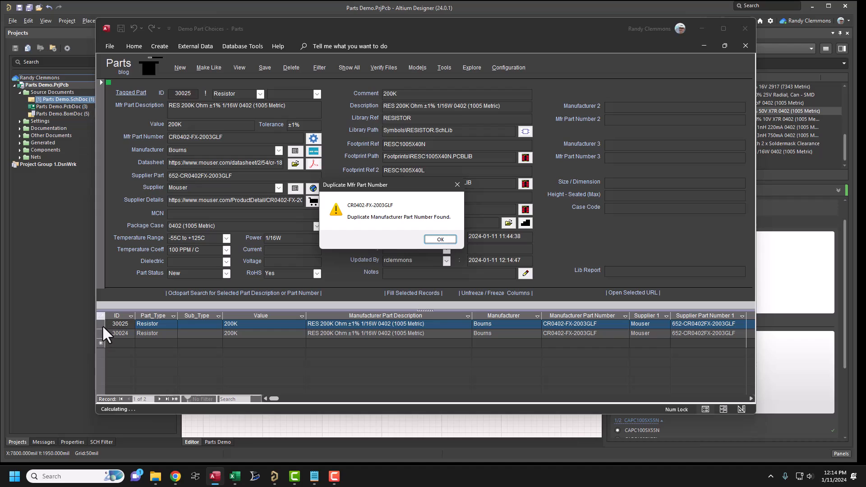
{"action": "left_click", "coordinate": [439, 239]}
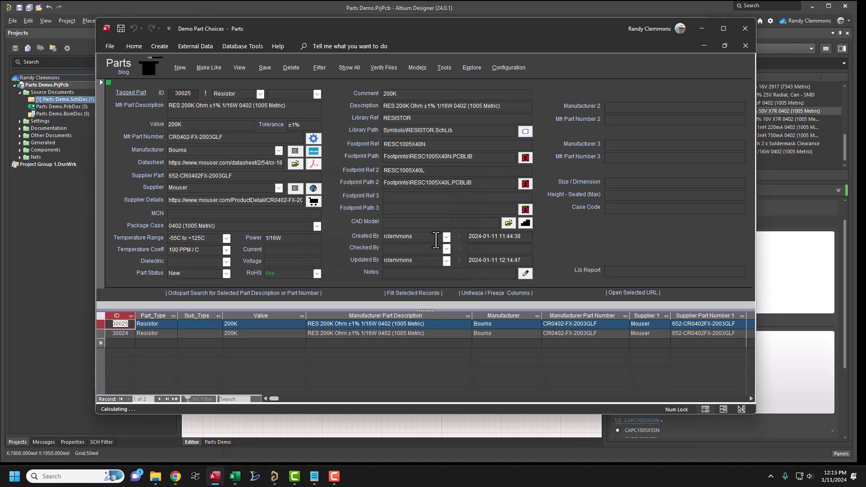
- Set the duplicated resistor record's value to 300K and go through its description, manufacturer part number and supplier part fields
{"action": "left_click", "coordinate": [168, 125]}
{"action": "key", "text": "Delete"}
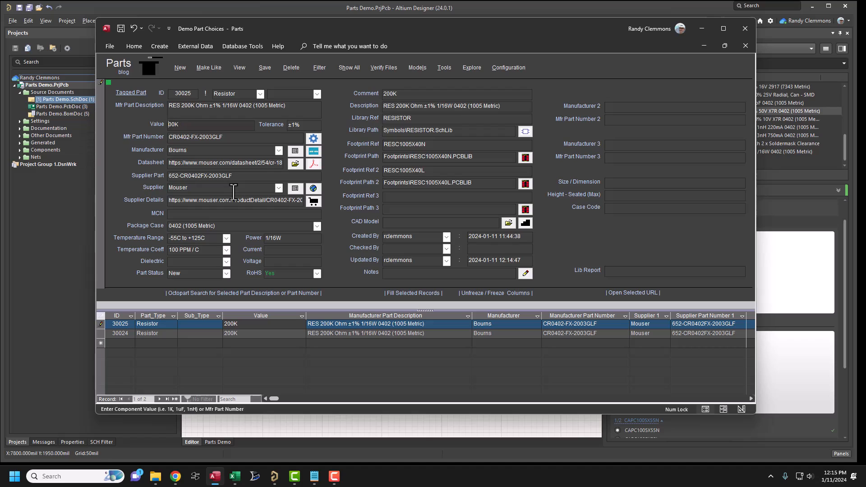
{"action": "left_click", "coordinate": [212, 137]}
{"action": "left_click", "coordinate": [181, 107]}
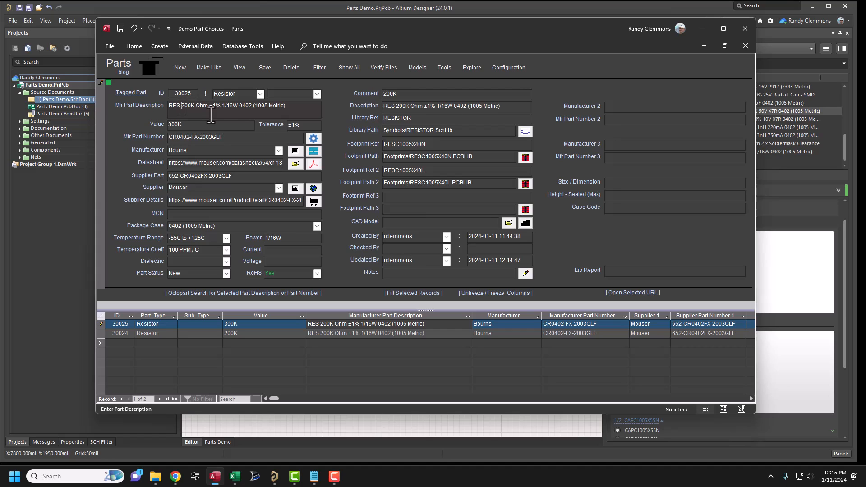
{"action": "left_click", "coordinate": [234, 140]}
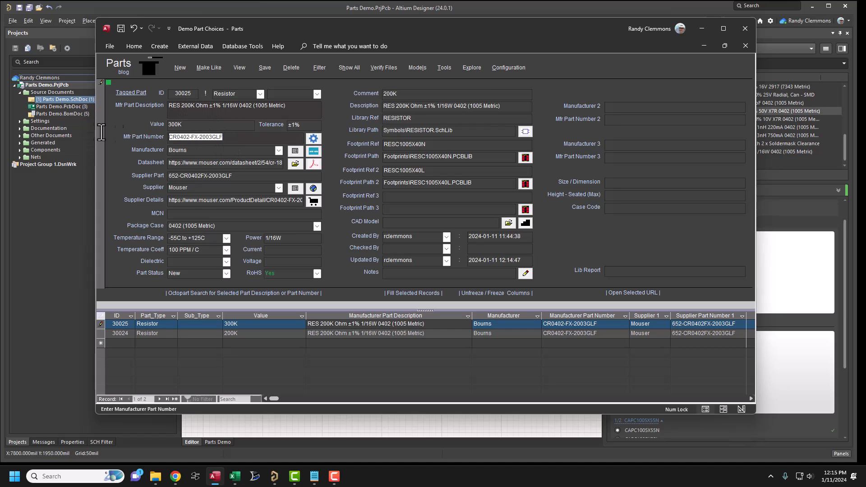
{"action": "left_click", "coordinate": [139, 175]}
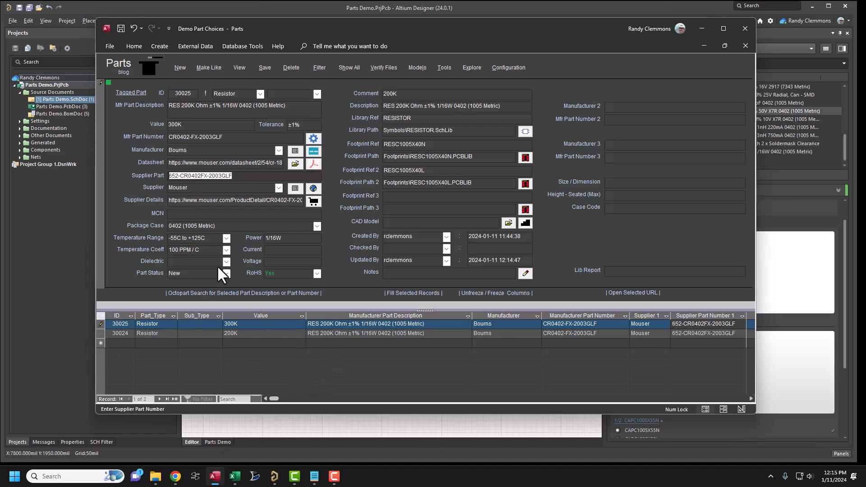
- Show all part records, acknowledging the duplicate part number alert, and delete the duplicated 300K resistor record
{"action": "left_click", "coordinate": [345, 66]}
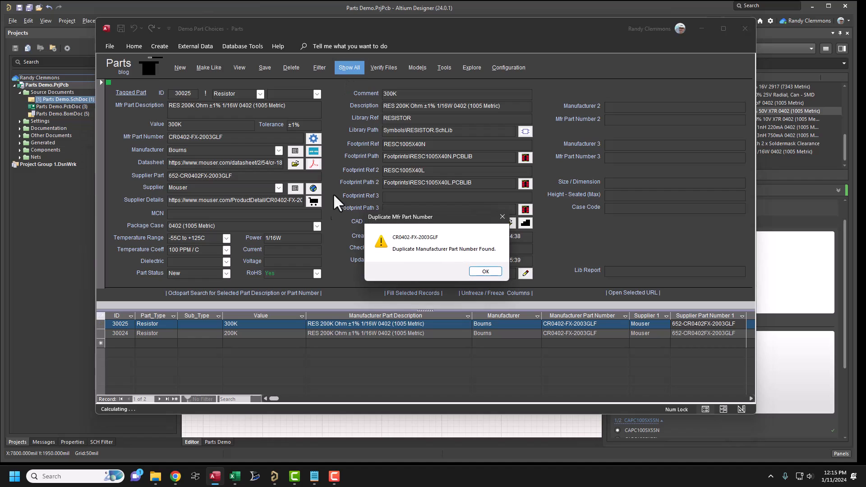
{"action": "left_click", "coordinate": [470, 271]}
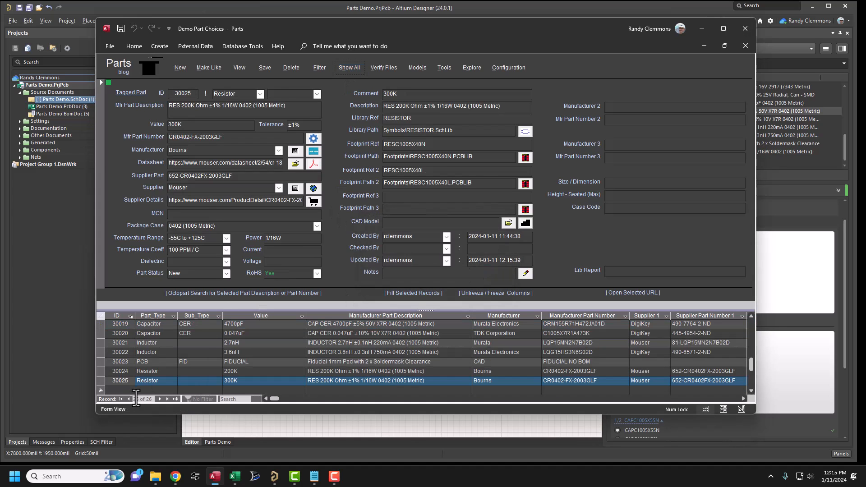
{"action": "right_click", "coordinate": [101, 381]}
{"action": "left_click", "coordinate": [131, 399]}
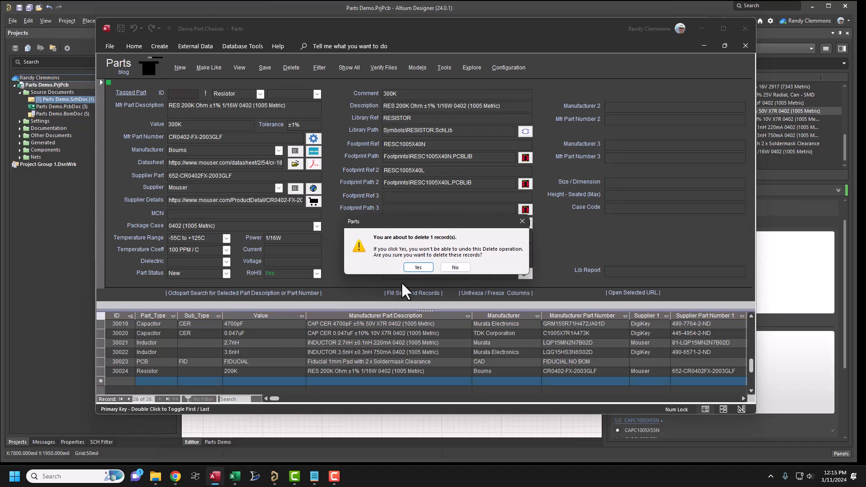
{"action": "left_click", "coordinate": [416, 267]}
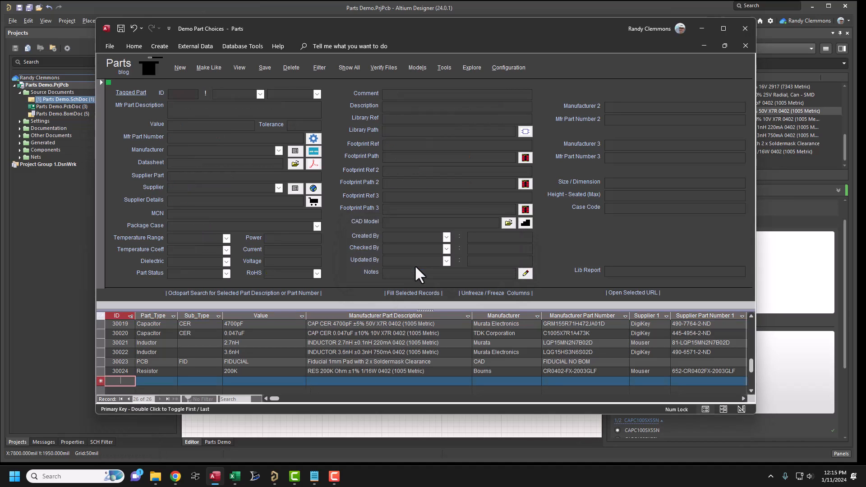
{"action": "left_click", "coordinate": [349, 68]}
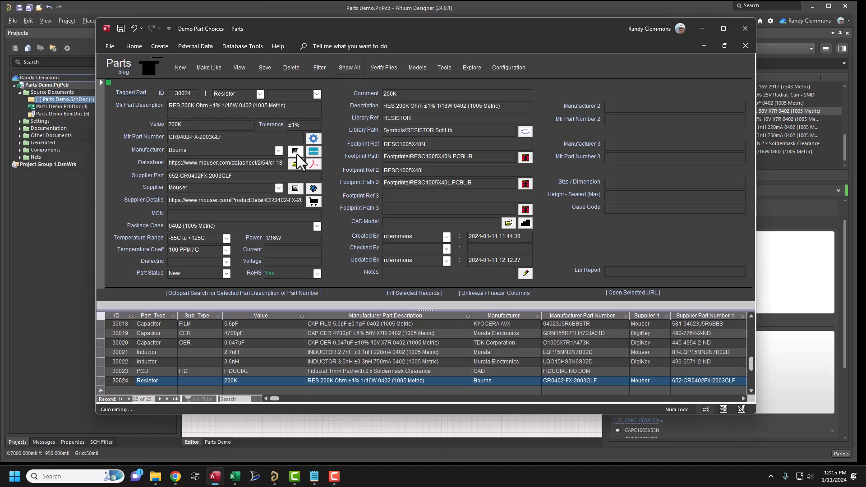
- Sort the parts list from A to Z by manufacturer part description and look through the sorted capacitors and resistors
{"action": "right_click", "coordinate": [330, 313]}
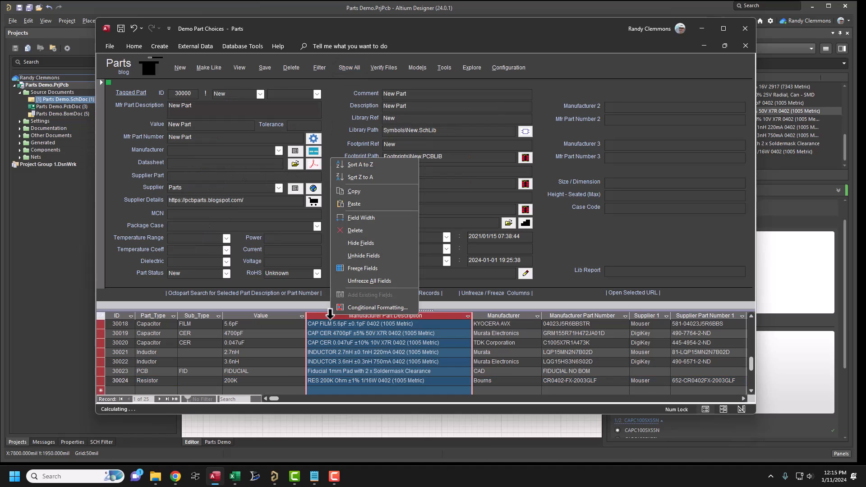
{"action": "left_click", "coordinate": [360, 164]}
{"action": "left_click", "coordinate": [350, 351]}
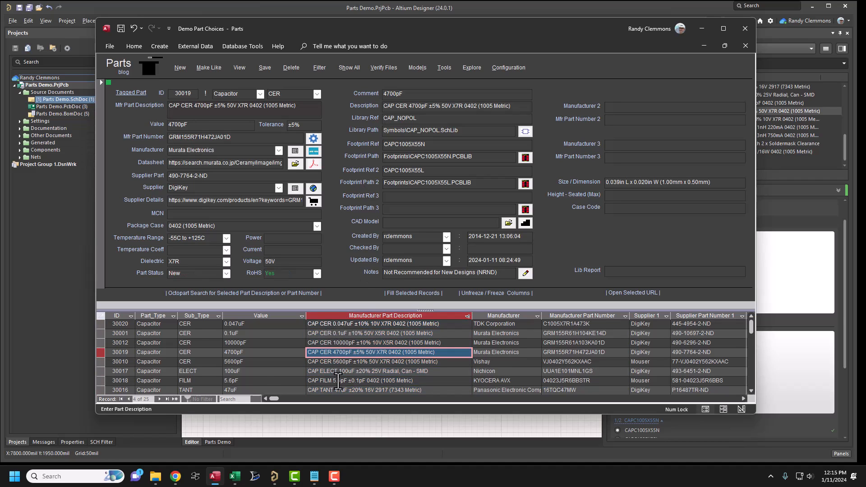
{"action": "scroll", "coordinate": [339, 379], "scroll_direction": "down", "scroll_amount": 2}
{"action": "scroll", "coordinate": [340, 380], "scroll_direction": "down", "scroll_amount": 2}
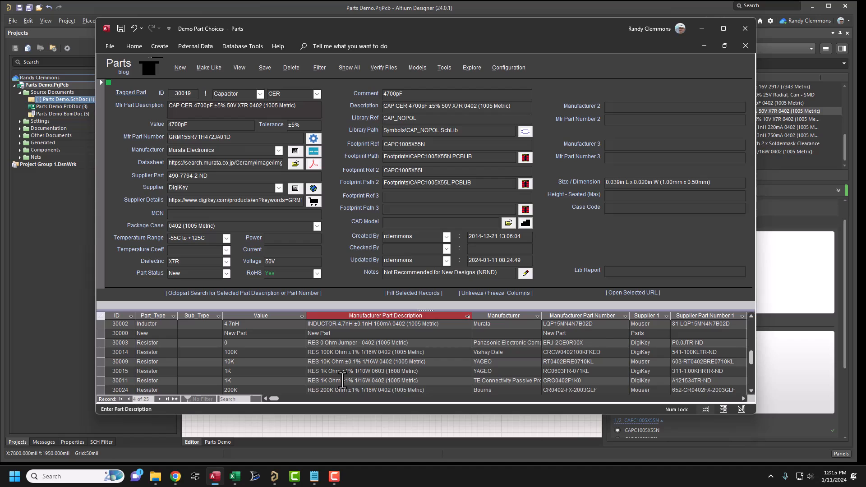
{"action": "scroll", "coordinate": [341, 380], "scroll_direction": "down", "scroll_amount": 2}
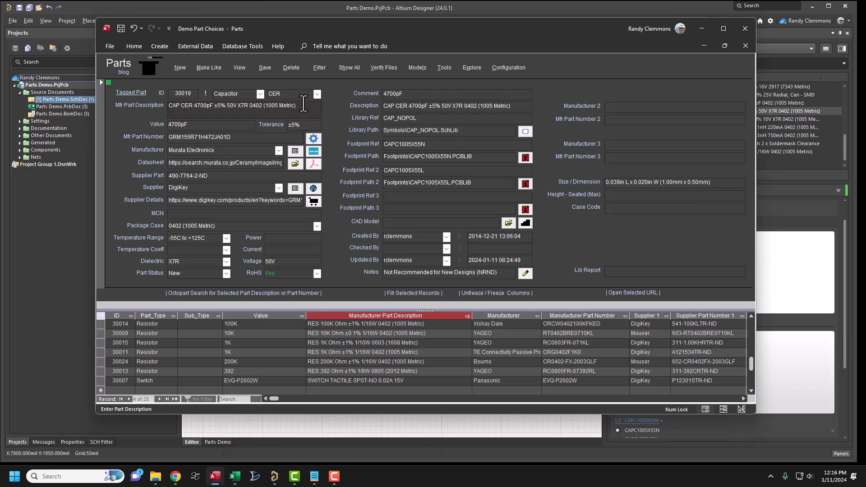
- Clear the manufacturer part description of the 4700pF capacitor and save the record to regenerate the description
{"action": "left_click_drag", "start_coordinate": [297, 106], "coordinate": [107, 100]}
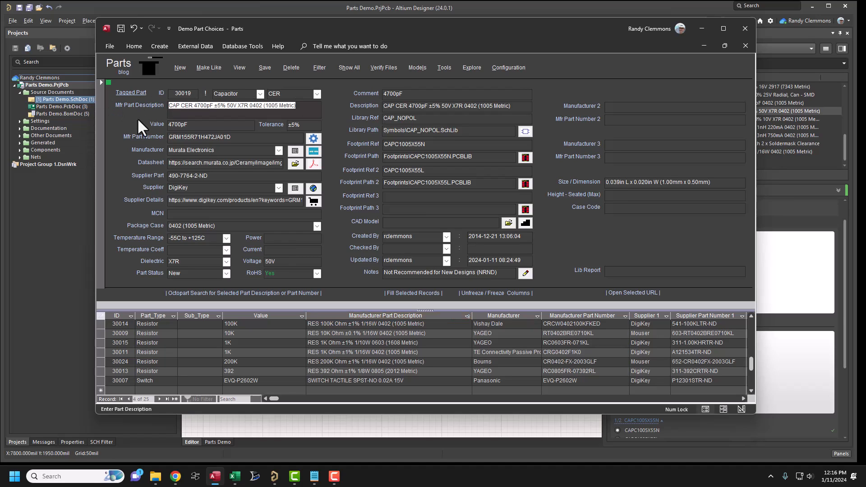
{"action": "key", "text": "Delete"}
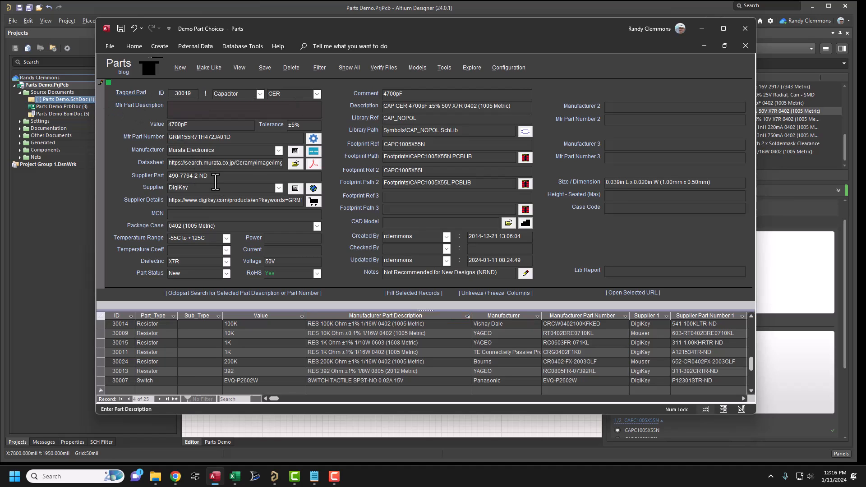
{"action": "left_click", "coordinate": [225, 213]}
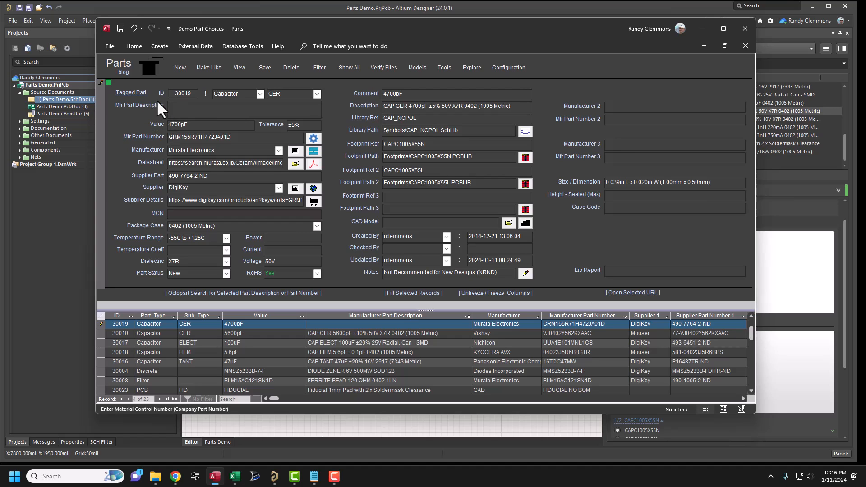
{"action": "left_click", "coordinate": [197, 126]}
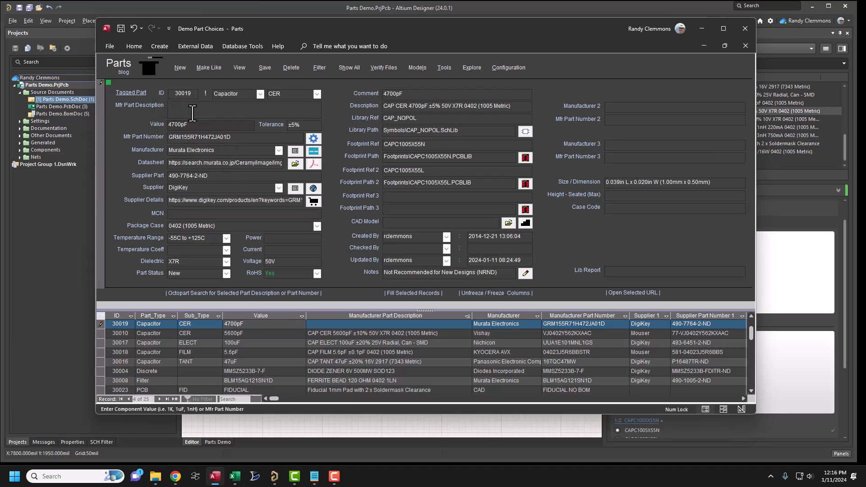
{"action": "left_click", "coordinate": [265, 66]}
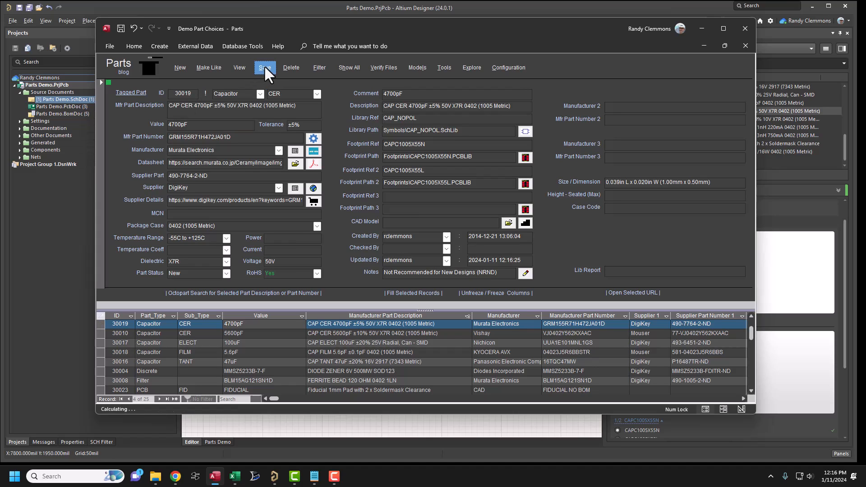
{"action": "left_click", "coordinate": [188, 111]}
{"action": "left_click", "coordinate": [287, 105]}
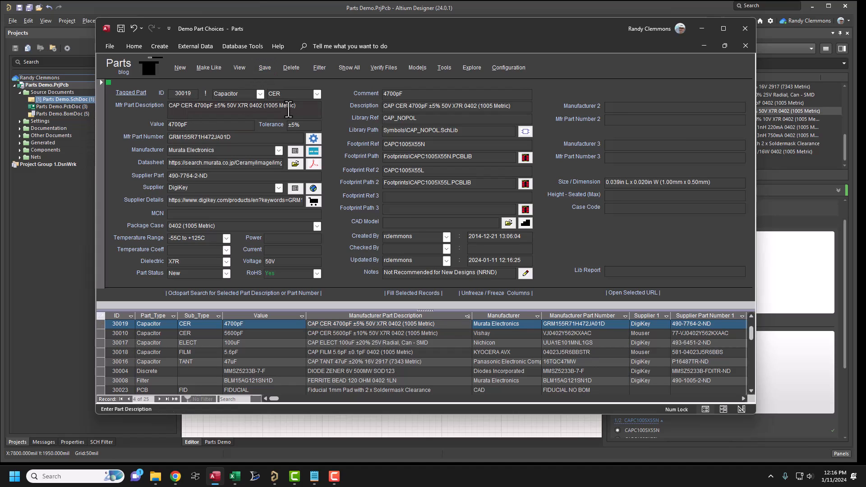
{"action": "left_click", "coordinate": [220, 93]}
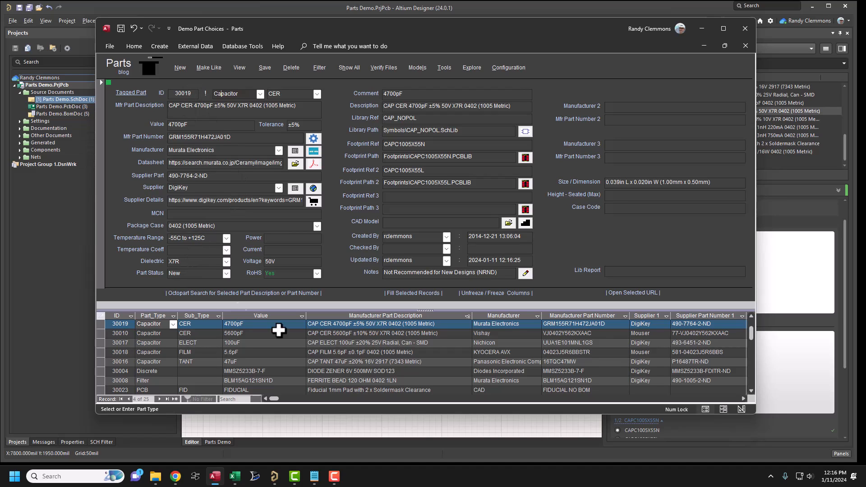
- Open the Parts configuration and review its options for saving and verifying the current record
{"action": "left_click", "coordinate": [500, 67]}
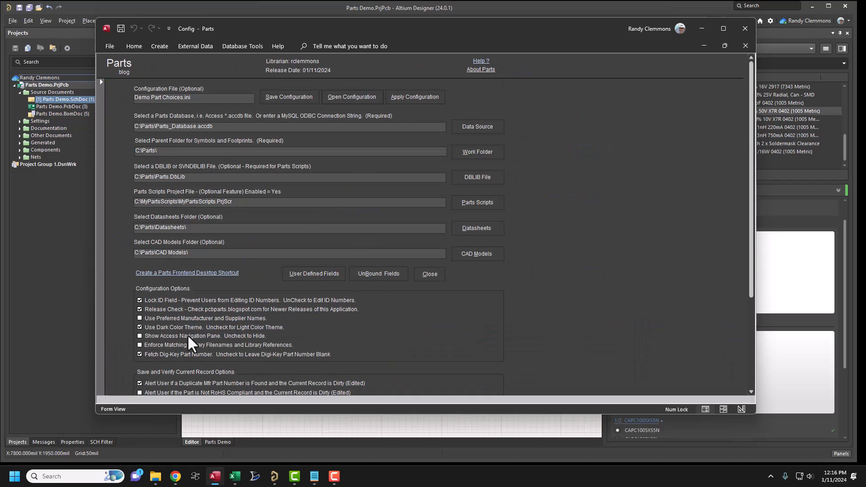
{"action": "scroll", "coordinate": [190, 345], "scroll_direction": "down", "scroll_amount": 3}
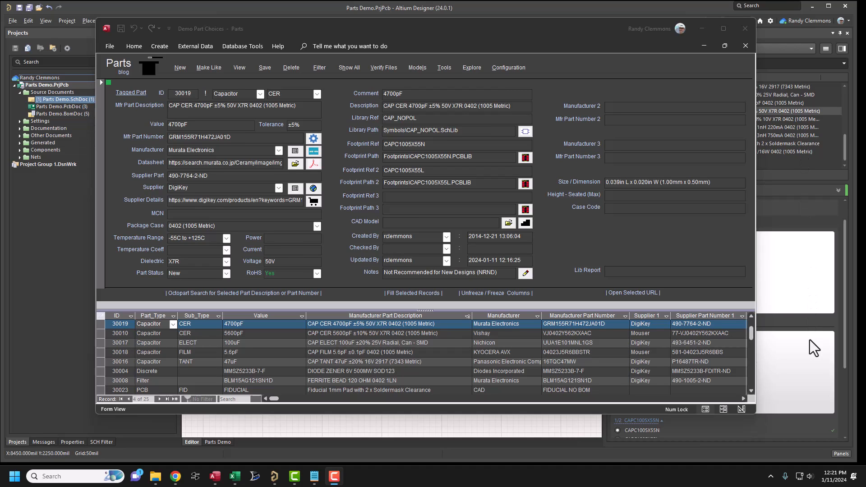
- Verify the library files for all records in the Parts database and acknowledge completion
{"action": "left_click", "coordinate": [377, 67]}
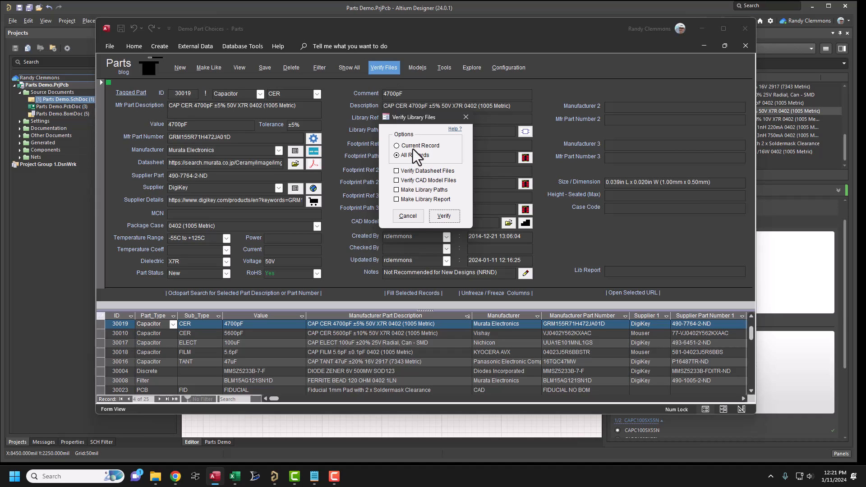
{"action": "left_click", "coordinate": [423, 146]}
{"action": "left_click_drag", "start_coordinate": [436, 124], "coordinate": [322, 134]}
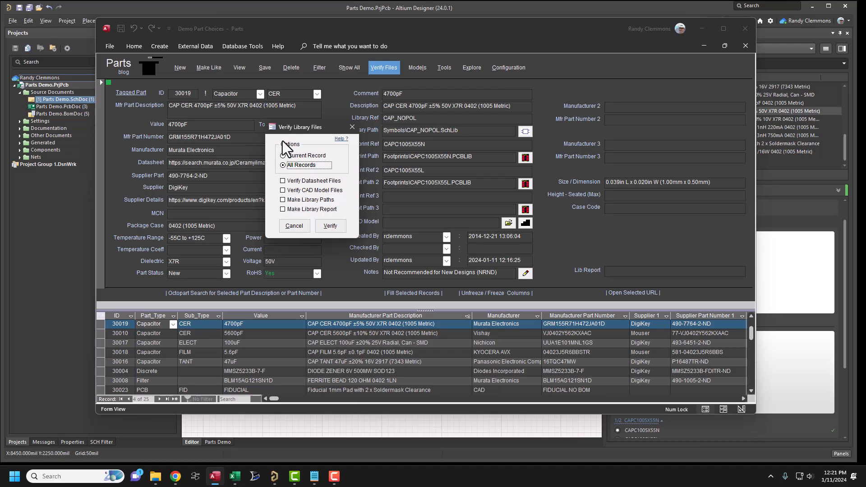
{"action": "left_click", "coordinate": [329, 226]}
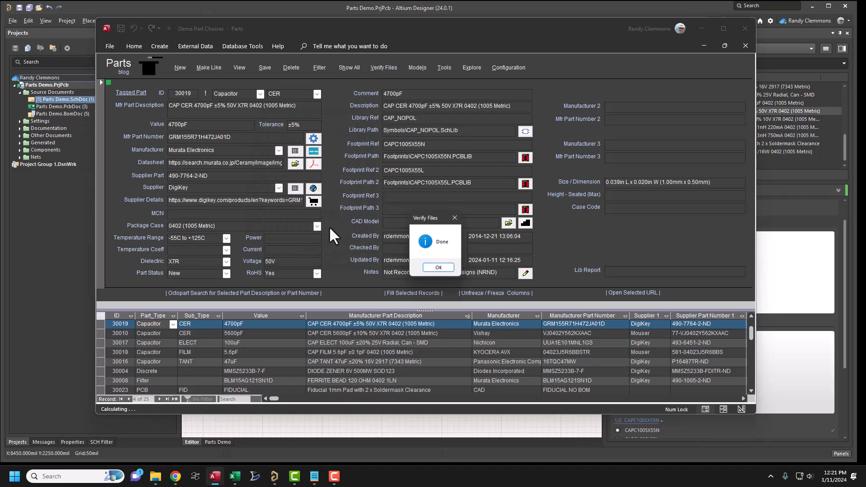
{"action": "left_click", "coordinate": [440, 268]}
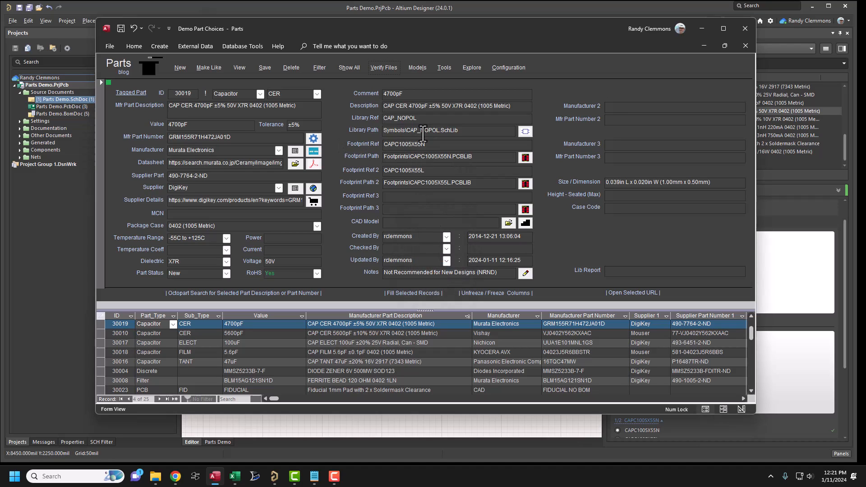
- Change the 4700pF capacitor's first footprint reference to CAPC1005X55N_xxxx, save, and accept the correction back to CAPC1005X55N
{"action": "left_click", "coordinate": [434, 144]}
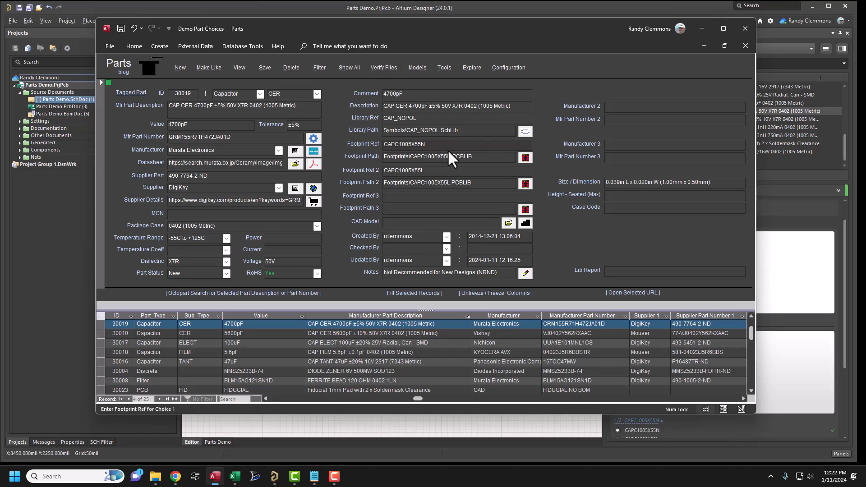
{"action": "type", "text": "_xxxx"}
{"action": "left_click", "coordinate": [453, 170]}
{"action": "left_click", "coordinate": [266, 68]}
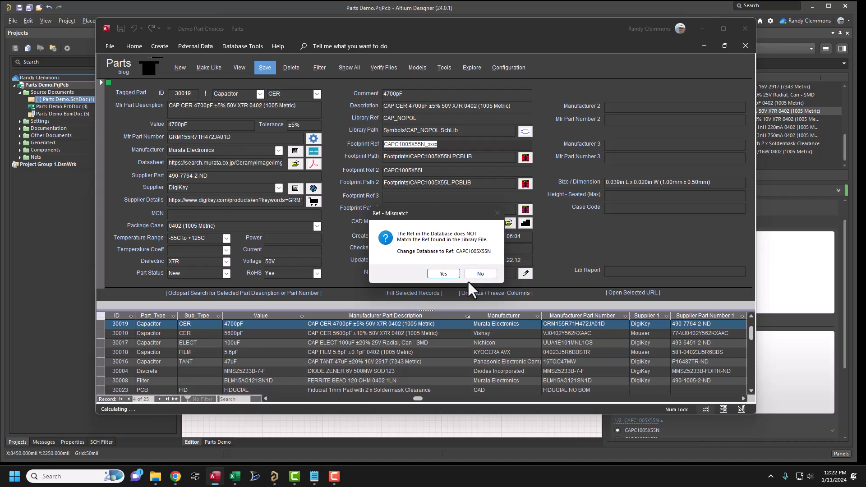
{"action": "left_click_drag", "start_coordinate": [452, 219], "coordinate": [340, 178]}
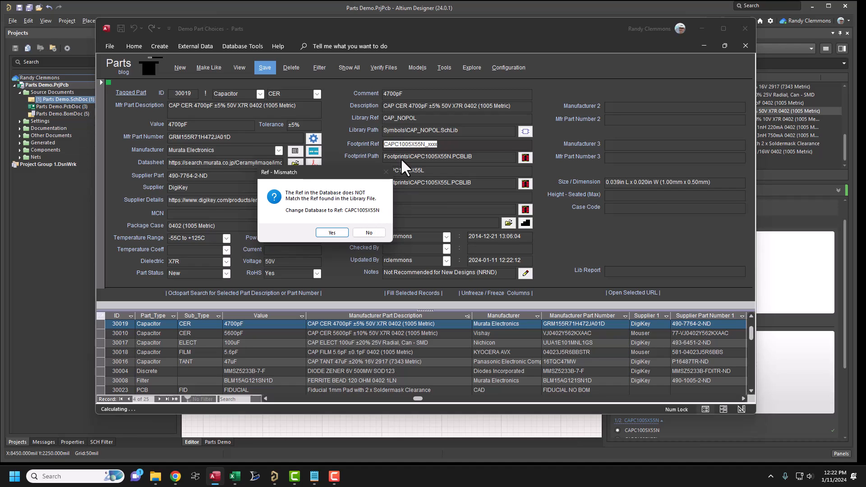
{"action": "left_click", "coordinate": [332, 233]}
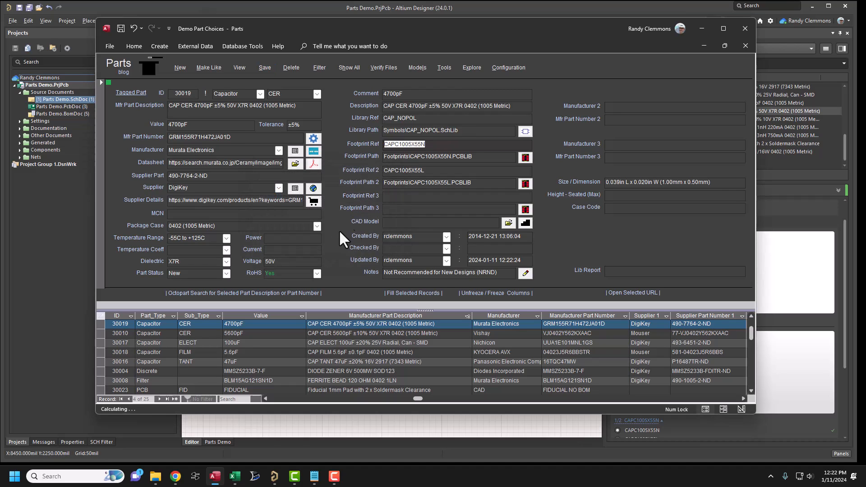
- Set the 4700pF capacitor's library path to Symbols\CAP_NOPOL_dddd.SchLib, save the record and acknowledge the missing file alert
{"action": "left_click", "coordinate": [435, 131]}
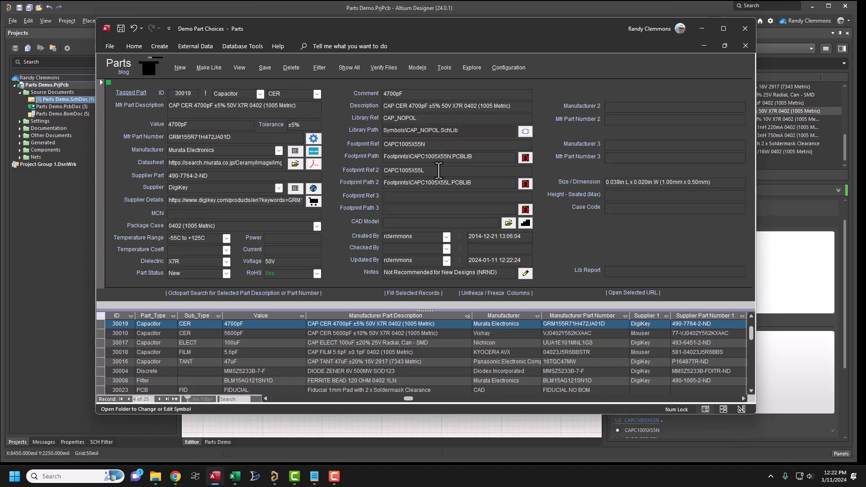
{"action": "type", "text": "_dddd"}
{"action": "left_click", "coordinate": [436, 159]}
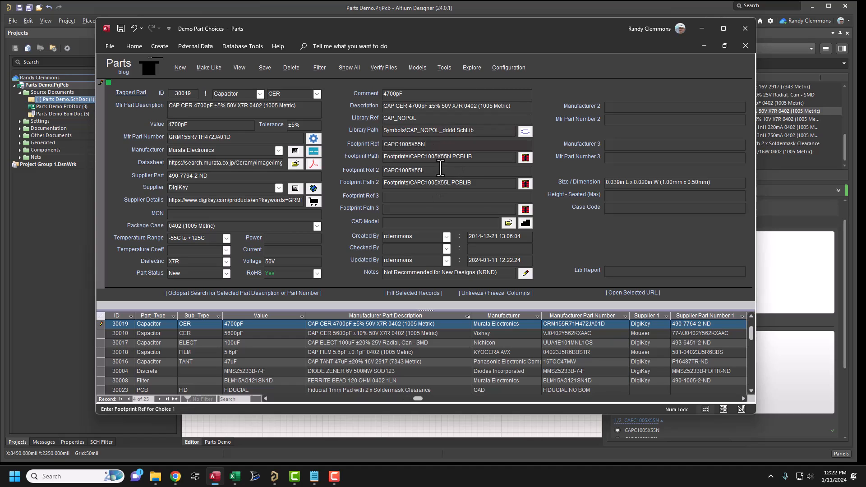
{"action": "left_click", "coordinate": [265, 69]}
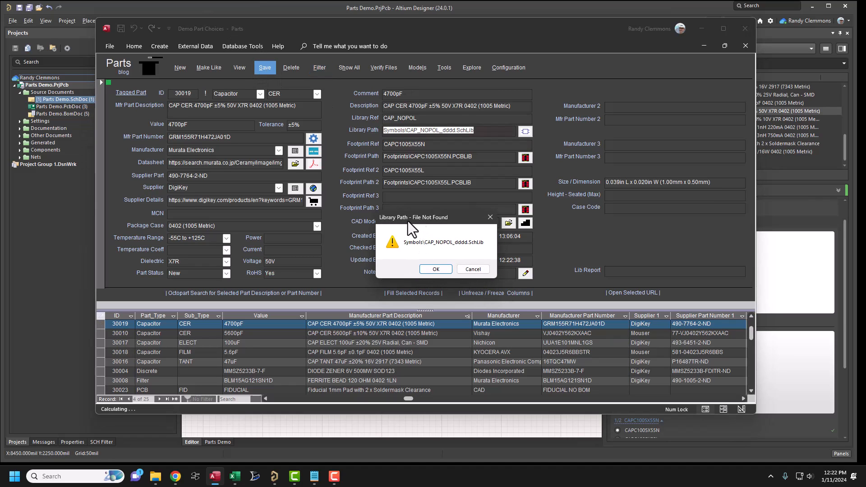
{"action": "left_click", "coordinate": [436, 269]}
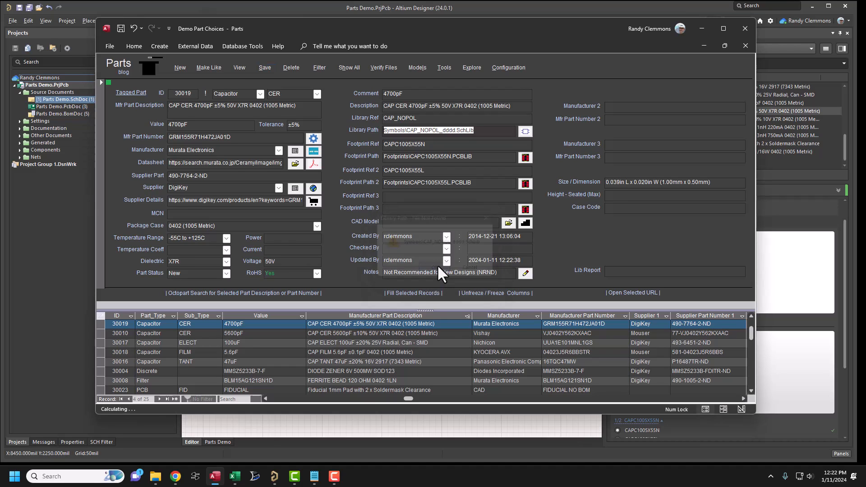
- Replace the 4700pF capacitor's invalid symbol by selecting CAP_NOPOL.SchLib from the Symbols folder, and confirm the library path change
{"action": "left_click", "coordinate": [526, 131]}
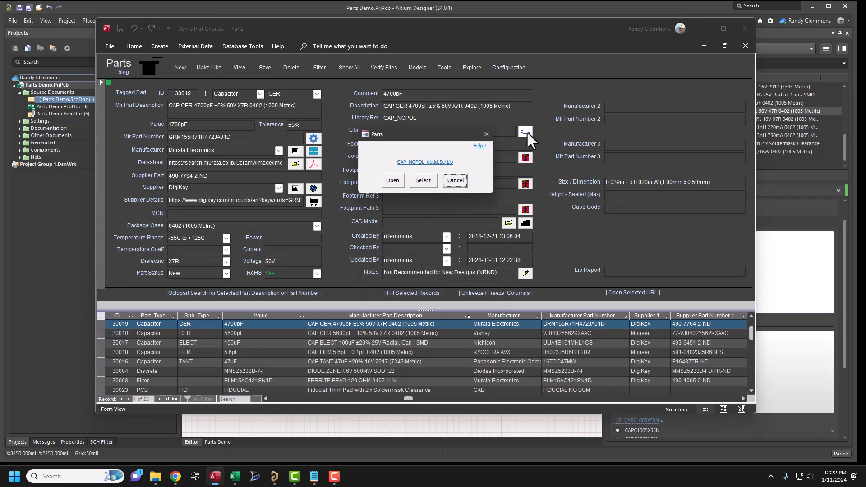
{"action": "left_click", "coordinate": [419, 181]}
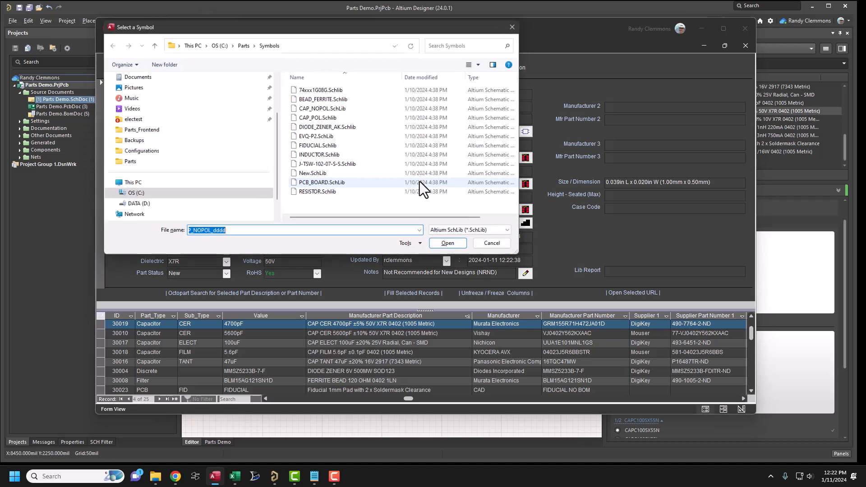
{"action": "left_click", "coordinate": [251, 233]}
{"action": "key", "text": "Home"}
{"action": "key", "text": "BackSpace"}
{"action": "key", "text": "BackSpace"}
{"action": "key", "text": "BackSpace"}
{"action": "key", "text": "BackSpace"}
{"action": "key", "text": "BackSpace"}
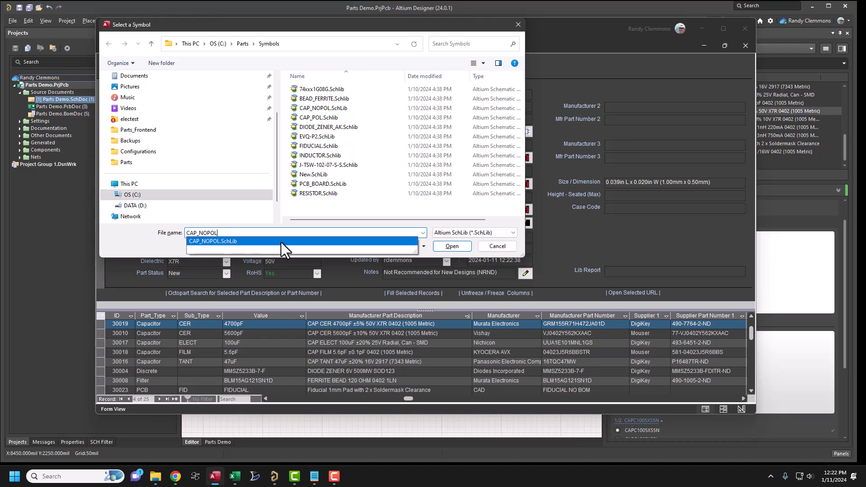
{"action": "left_click", "coordinate": [212, 242]}
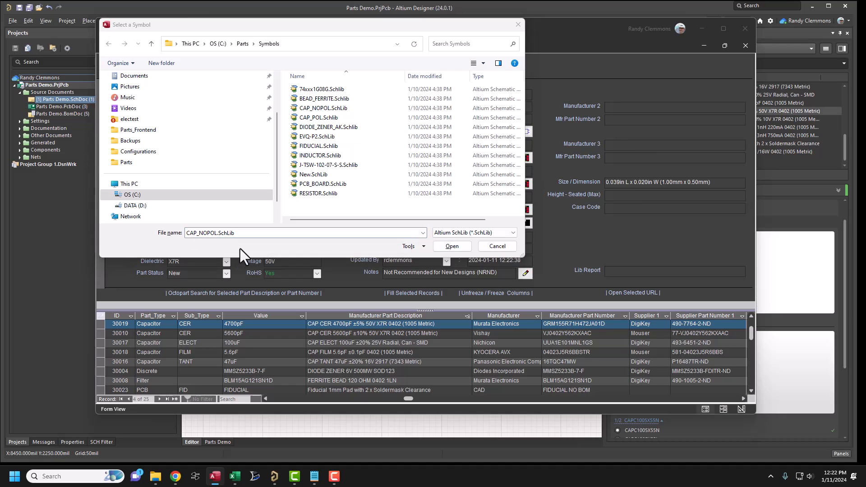
{"action": "left_click", "coordinate": [453, 246]}
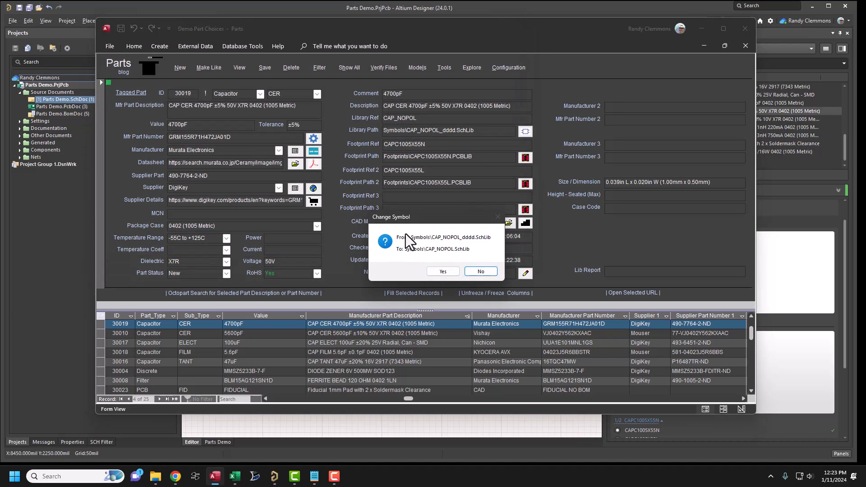
{"action": "left_click", "coordinate": [442, 270]}
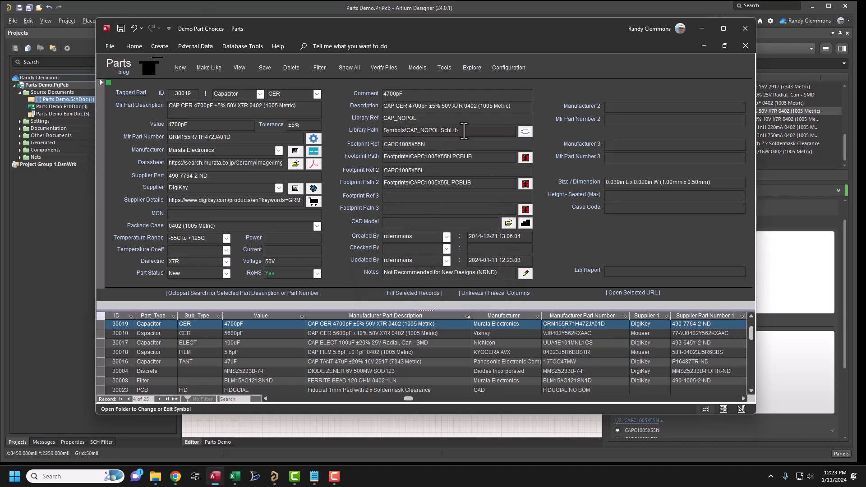
- Clear the 4700pF capacitor's library path, save the record, and refill the path by selecting the CAP_NOPOL symbol library
{"action": "left_click_drag", "start_coordinate": [460, 130], "coordinate": [332, 120]}
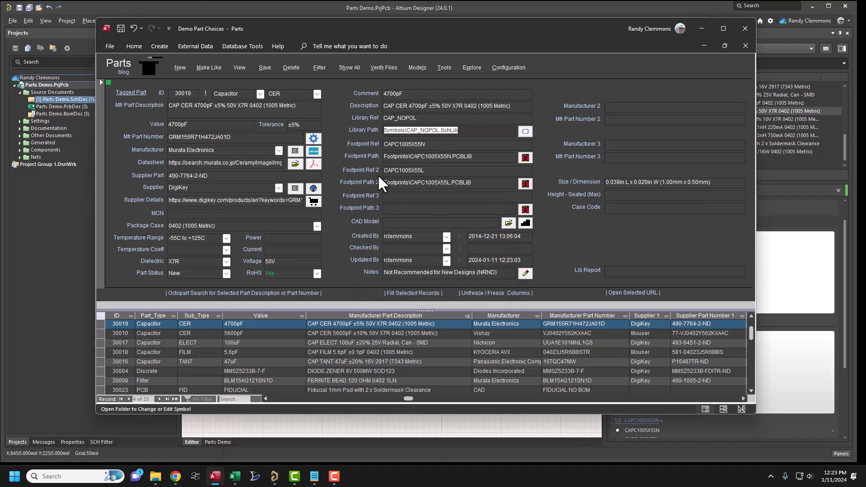
{"action": "key", "text": "Delete"}
{"action": "left_click", "coordinate": [423, 172]}
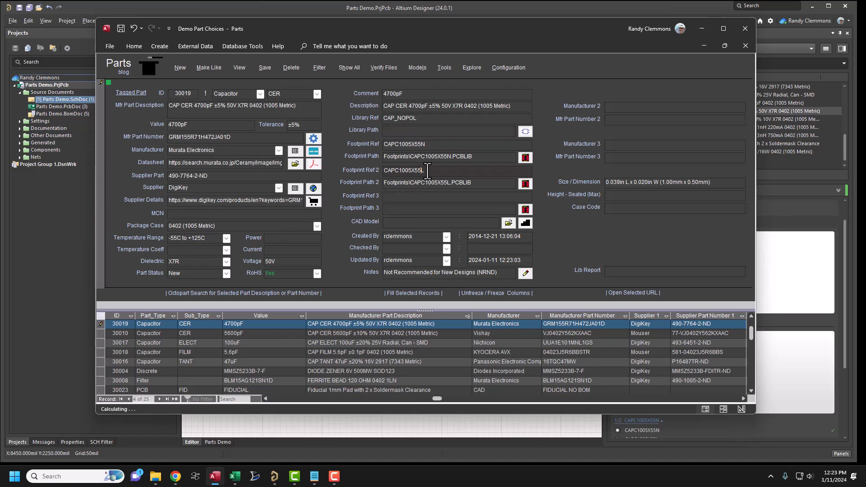
{"action": "left_click", "coordinate": [267, 68]}
{"action": "left_click", "coordinate": [436, 132]}
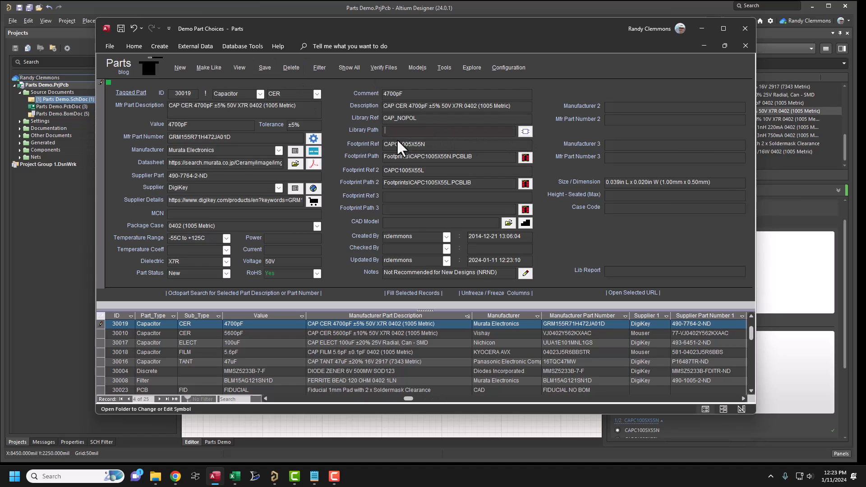
{"action": "left_click", "coordinate": [266, 66]}
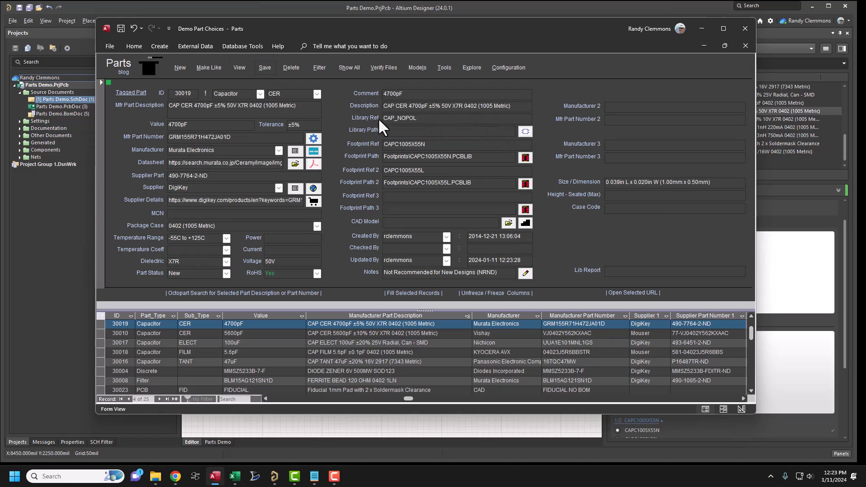
{"action": "left_click", "coordinate": [526, 131]}
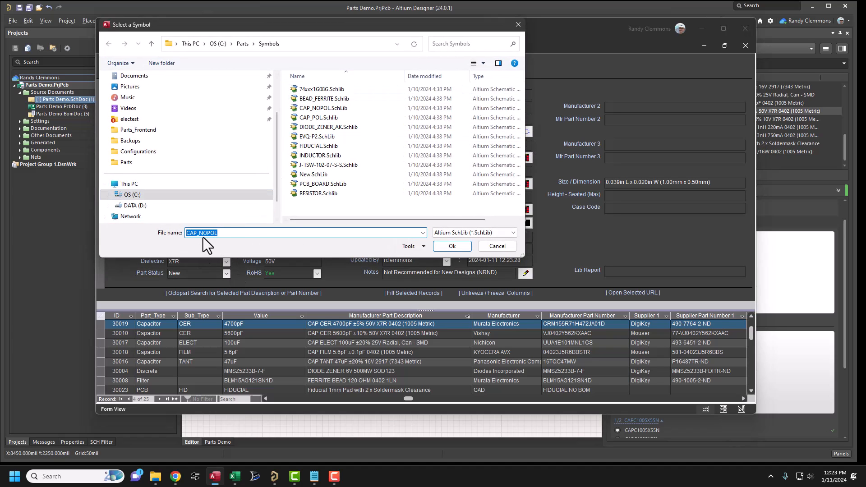
{"action": "left_click", "coordinate": [449, 247]}
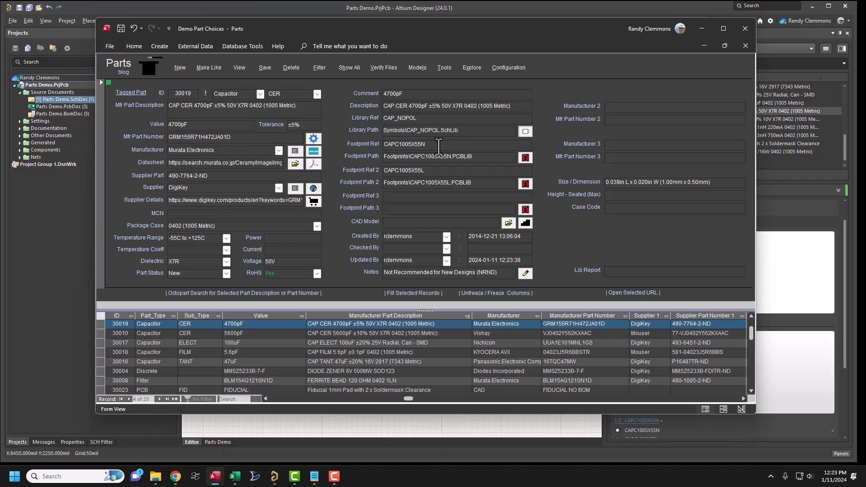
- Enable Enforce Matching Library Filenames and Library References in the Parts configuration and apply the changes
{"action": "left_click", "coordinate": [497, 67]}
{"action": "scroll", "coordinate": [252, 307], "scroll_direction": "down", "scroll_amount": 3}
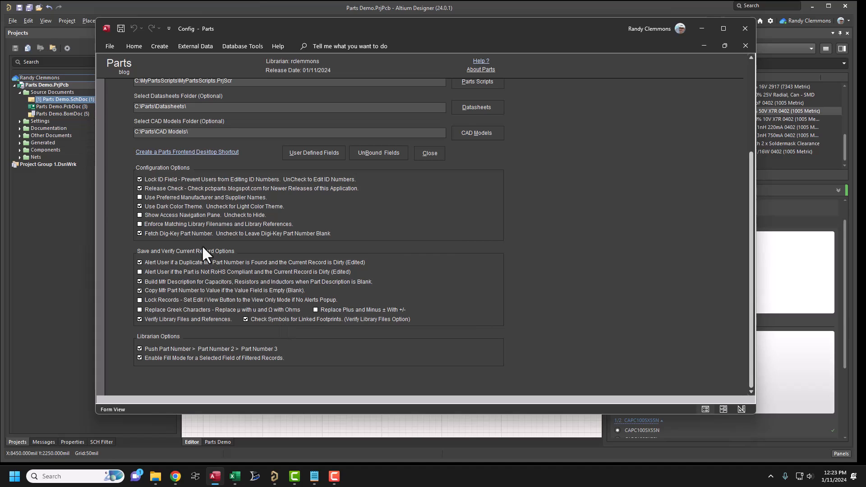
{"action": "left_click", "coordinate": [140, 224]}
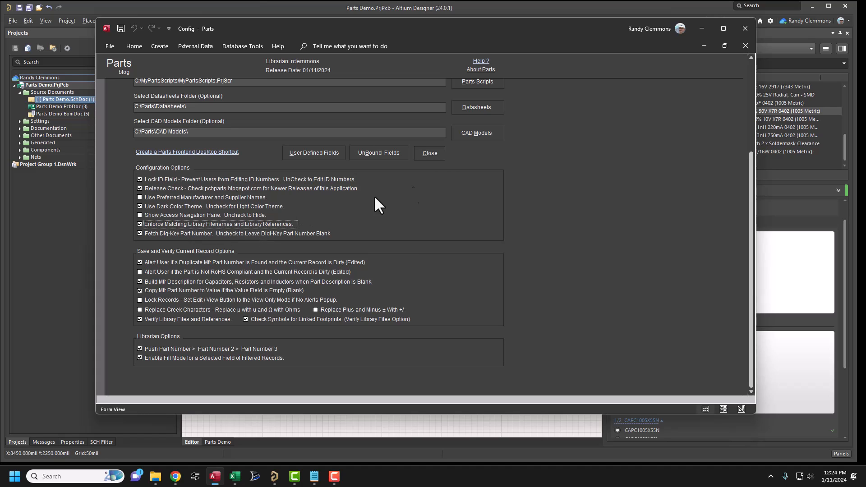
{"action": "left_click", "coordinate": [429, 154]}
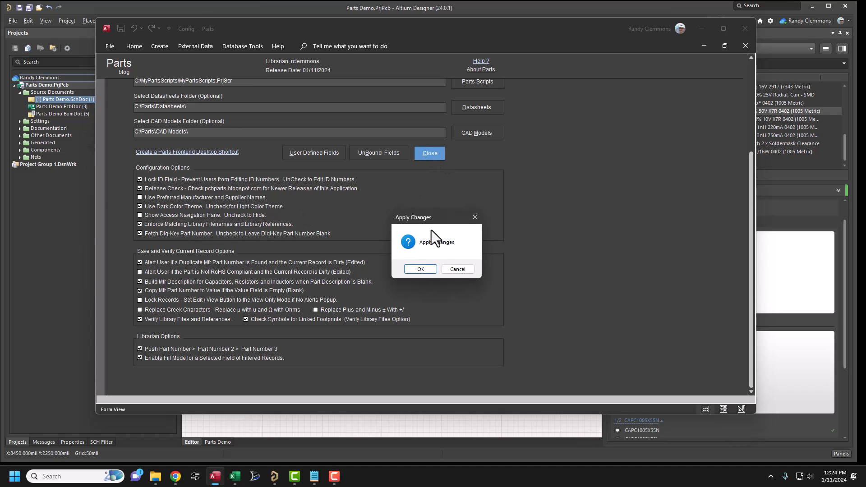
{"action": "left_click", "coordinate": [420, 269]}
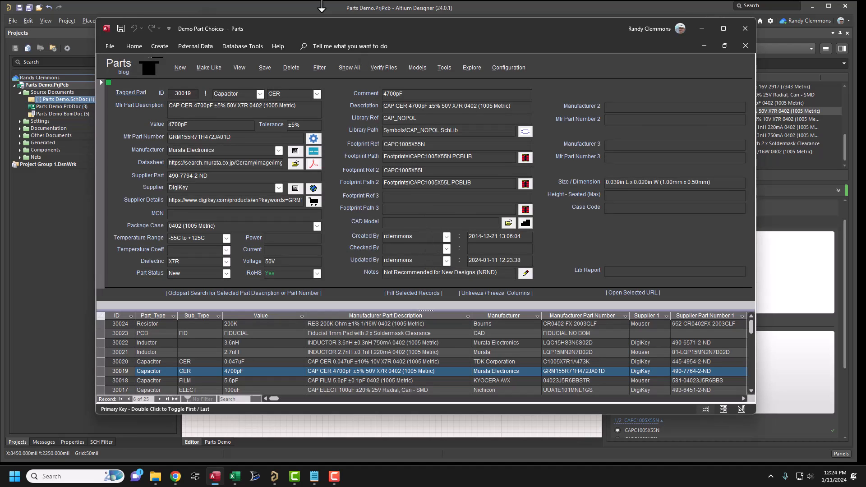
- Verify the library files for all records with matching filenames and references enforced, and acknowledge completion
{"action": "left_click", "coordinate": [384, 68]}
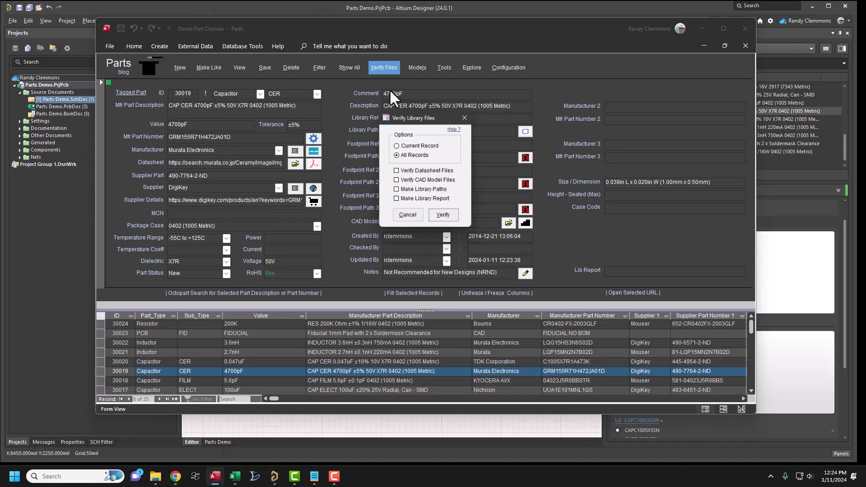
{"action": "left_click", "coordinate": [440, 220]}
{"action": "left_click", "coordinate": [439, 268]}
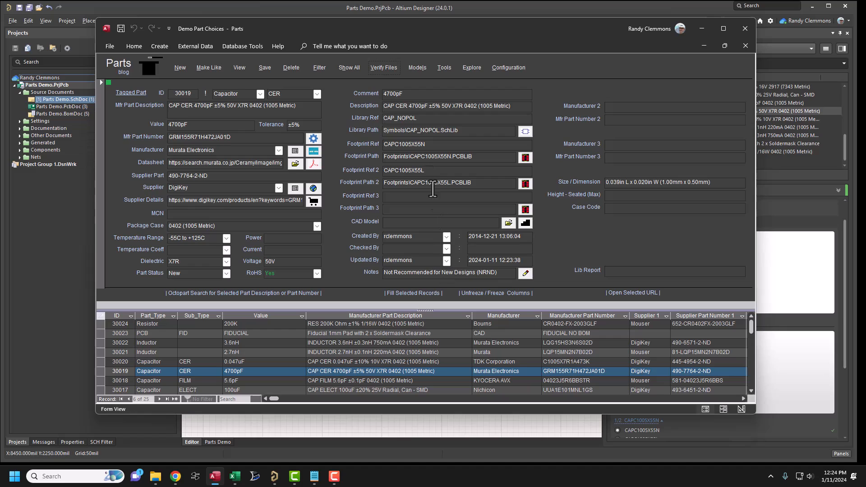
- Compare the 4700pF capacitor's first footprint reference with the file name in its footprint path
{"action": "left_click_drag", "start_coordinate": [426, 144], "coordinate": [376, 145]}
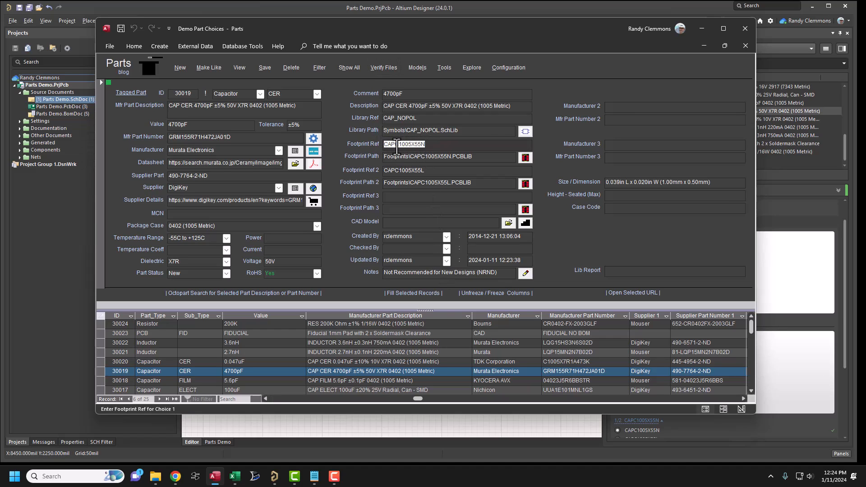
{"action": "left_click_drag", "start_coordinate": [452, 156], "coordinate": [411, 157]}
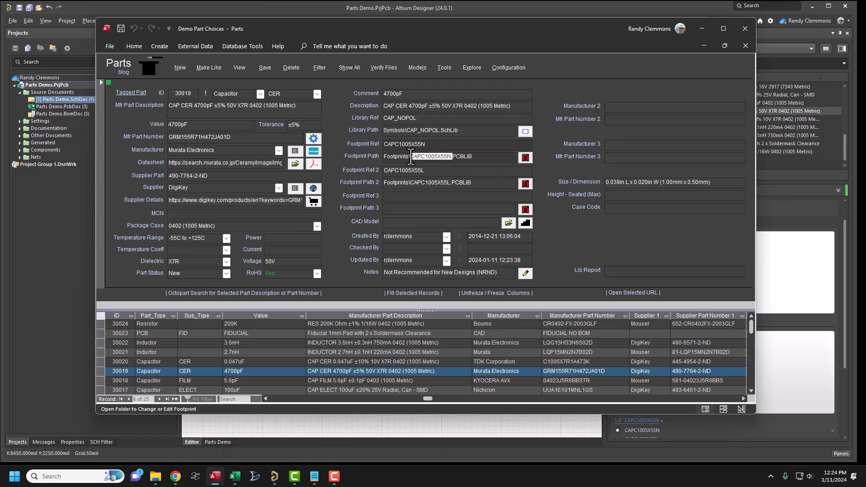
{"action": "left_click", "coordinate": [426, 171]}
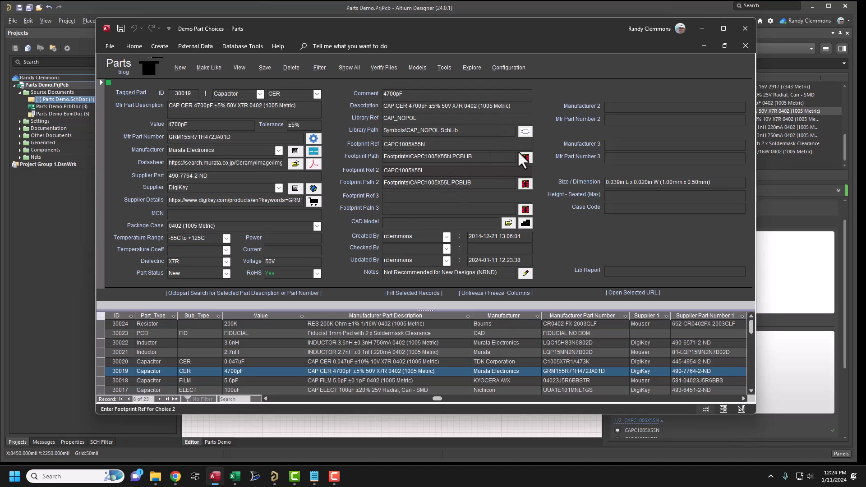
- Open the 4700pF capacitor's CAP_NOPOL.SchLib symbol in Altium Designer, view it, and switch back to the Parts database
{"action": "left_click", "coordinate": [524, 132]}
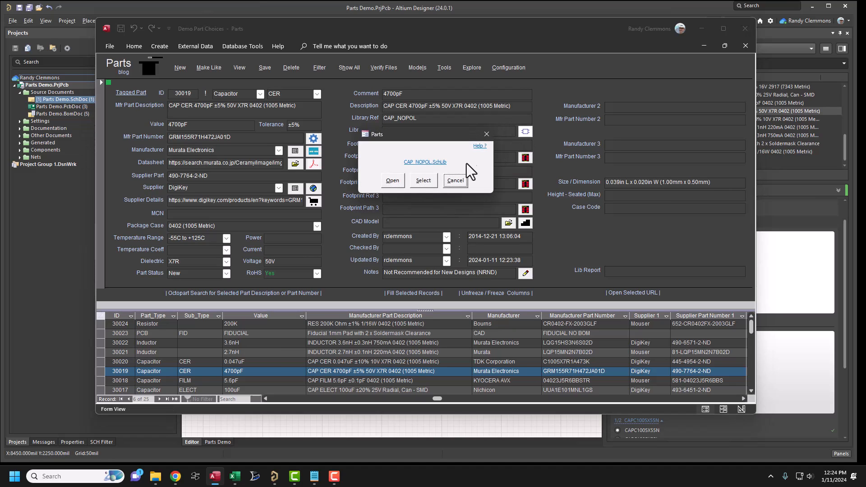
{"action": "left_click", "coordinate": [396, 183]}
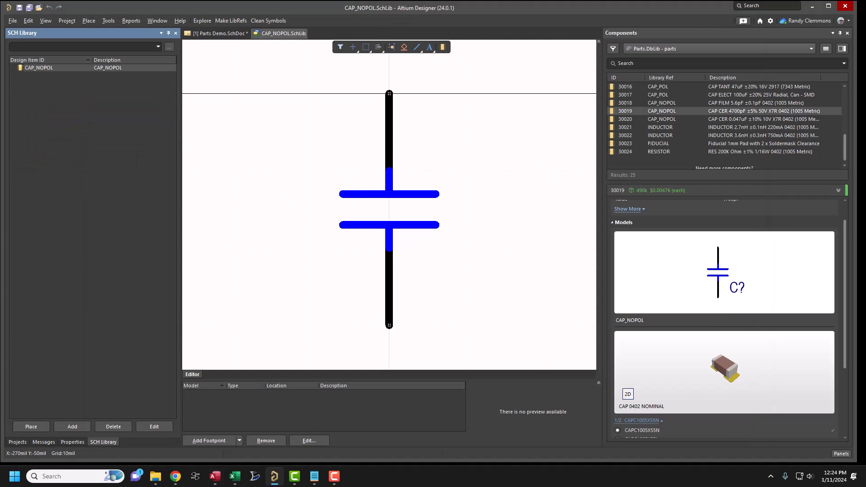
{"action": "left_click", "coordinate": [214, 476]}
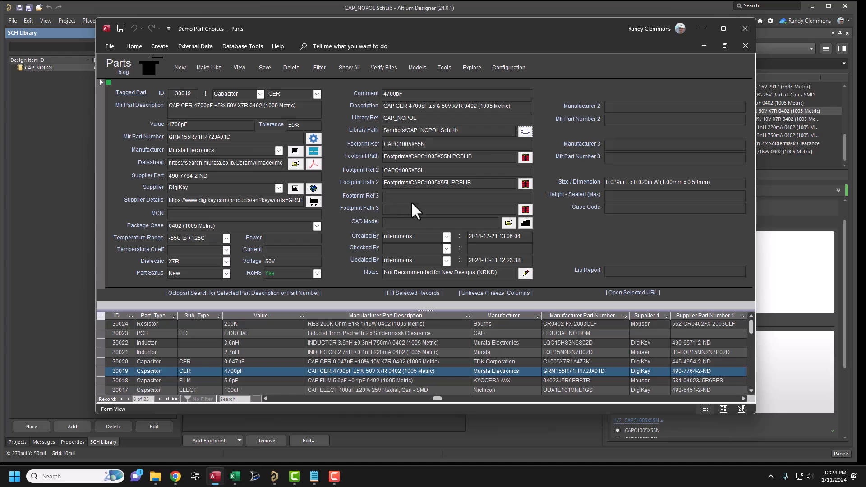
- Reselect CAP_NOPOL from the Symbols folder as the 4700pF capacitor's symbol and confirm the update
{"action": "left_click", "coordinate": [523, 132]}
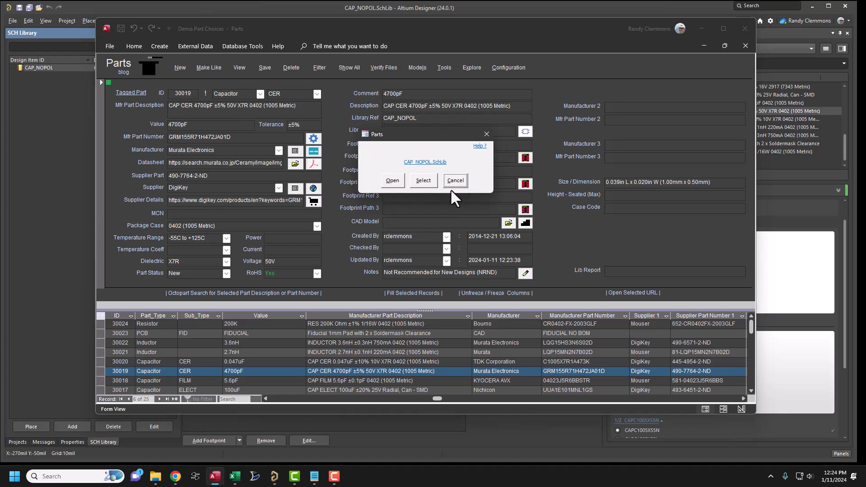
{"action": "left_click", "coordinate": [429, 181]}
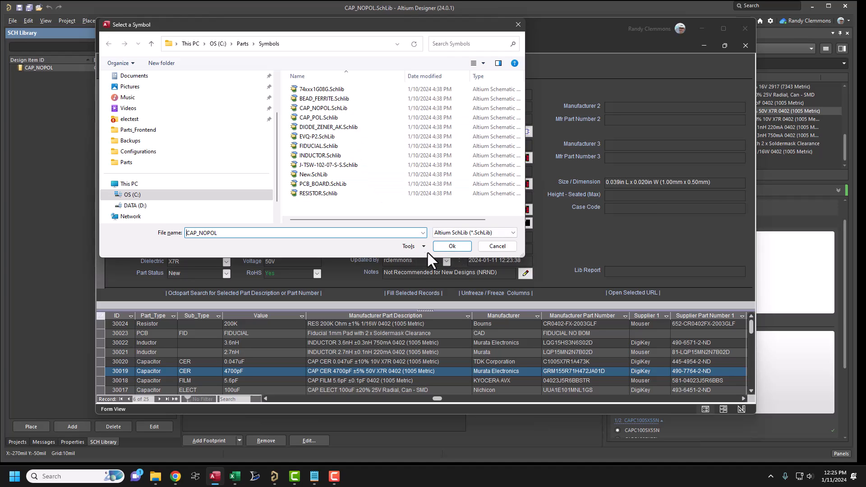
{"action": "left_click", "coordinate": [447, 249]}
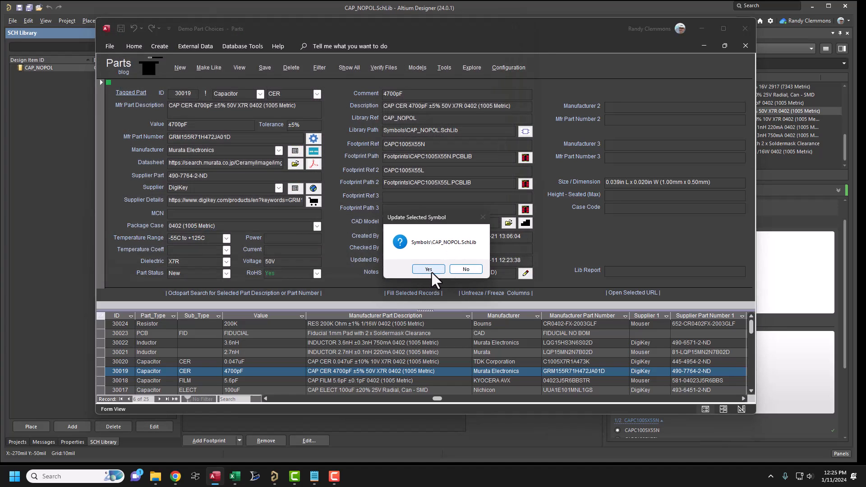
{"action": "left_click", "coordinate": [431, 271]}
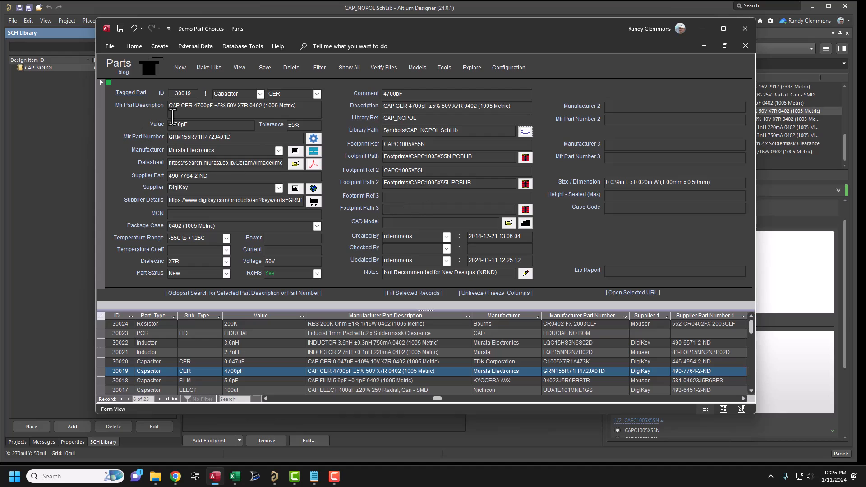
{"action": "left_click", "coordinate": [446, 145]}
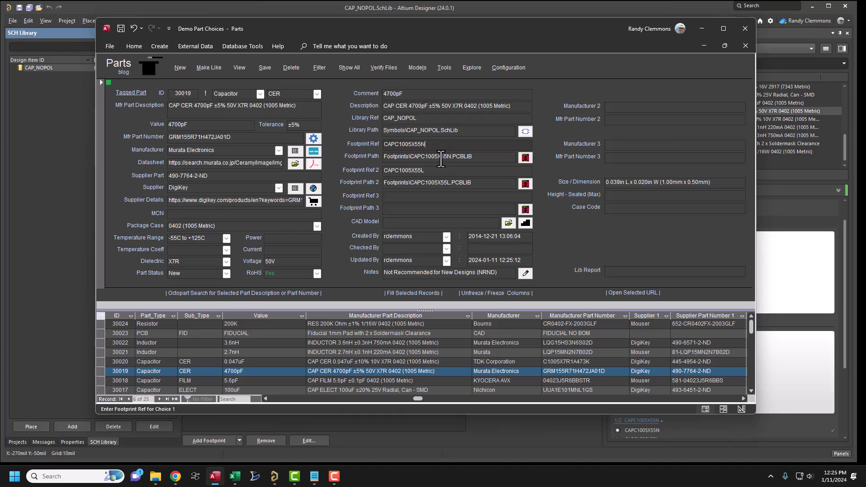
{"action": "left_click", "coordinate": [443, 172]}
{"action": "left_click", "coordinate": [383, 144]}
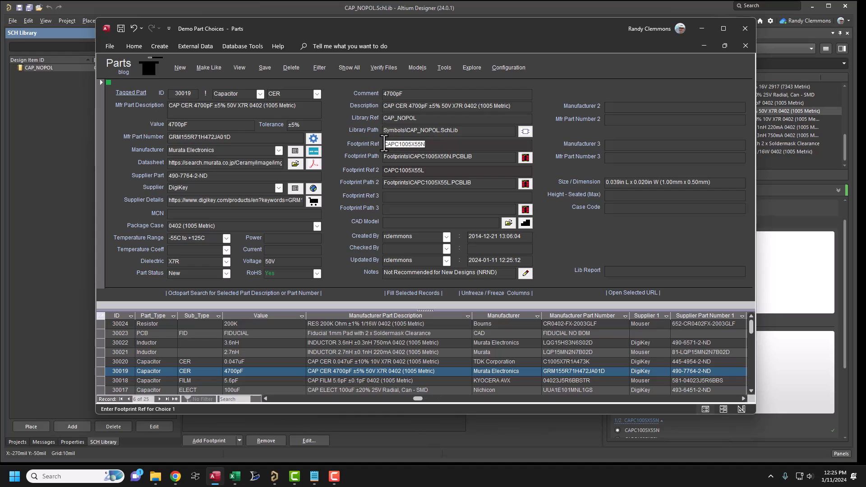
{"action": "left_click", "coordinate": [441, 170]}
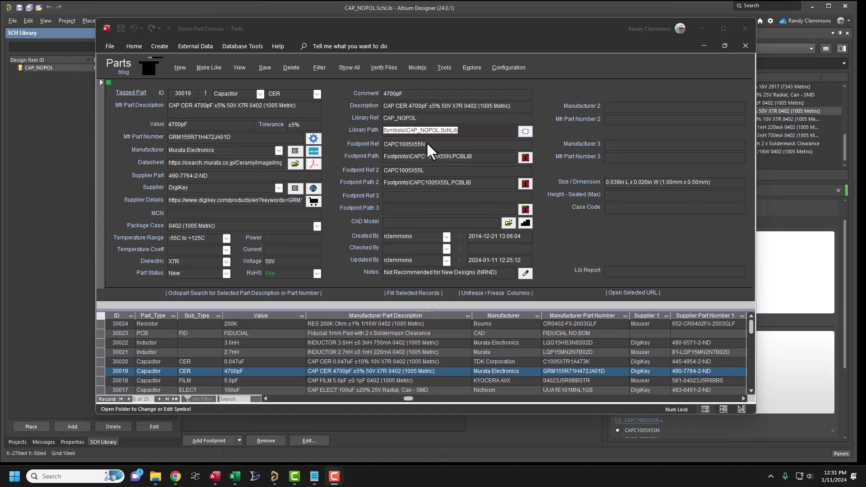
- Run a Parts database backup to C:\Parts\Backups with compacting and Excel table export enabled, and open the backup folder
{"action": "left_click", "coordinate": [443, 69]}
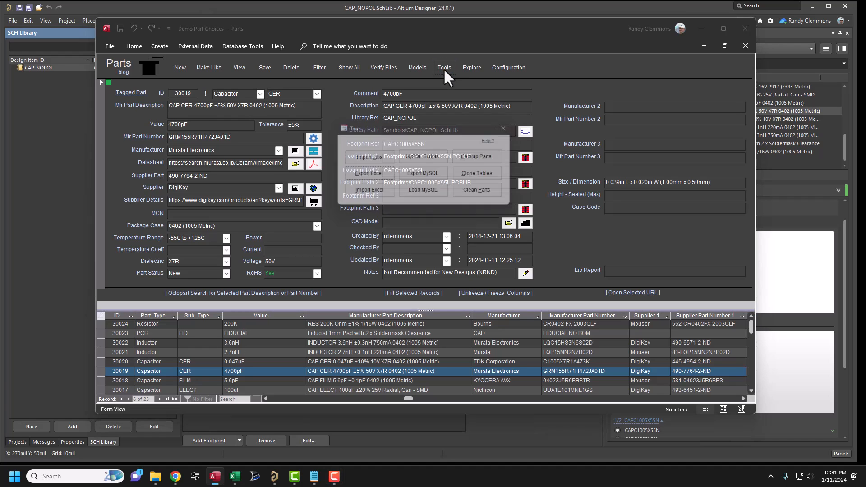
{"action": "left_click", "coordinate": [474, 158]}
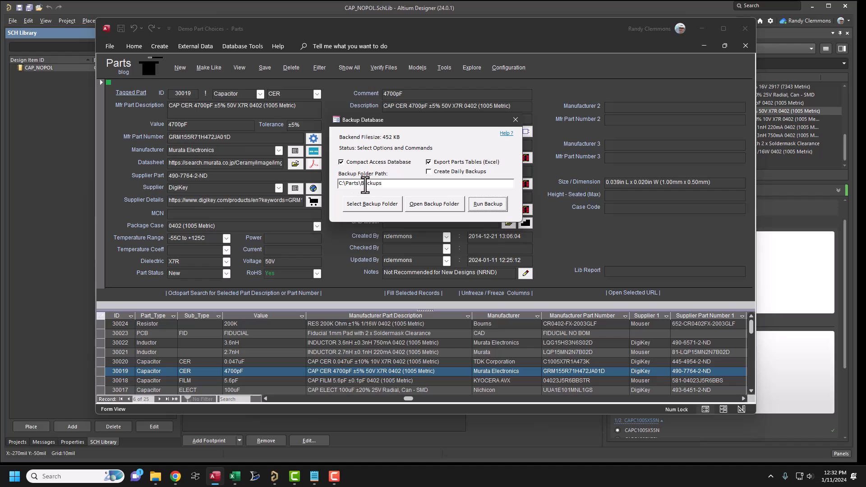
{"action": "left_click", "coordinate": [488, 207]}
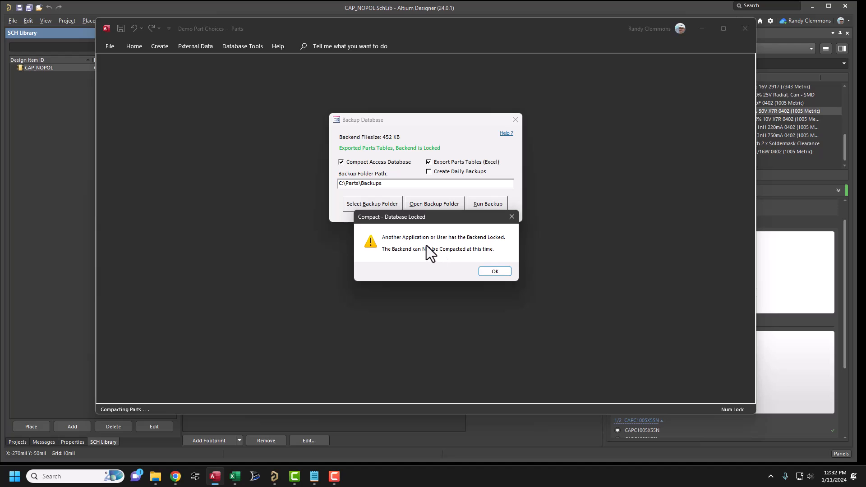
{"action": "left_click", "coordinate": [490, 274]}
{"action": "left_click", "coordinate": [441, 268]}
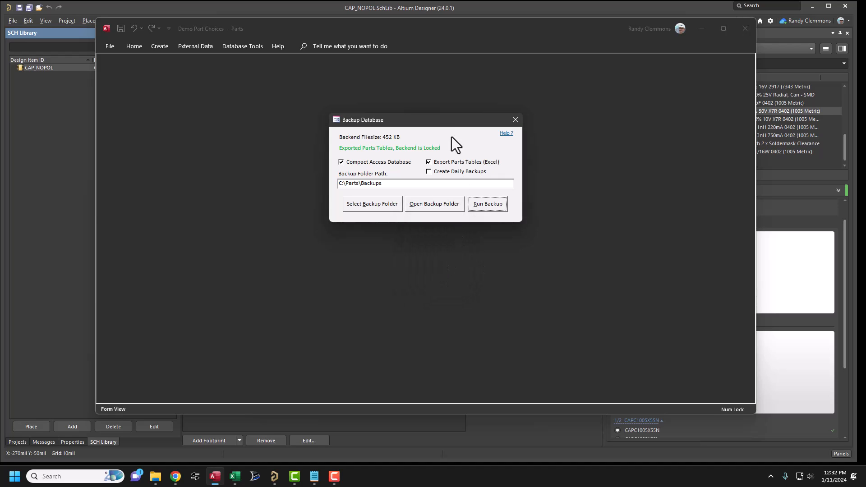
{"action": "left_click", "coordinate": [434, 207]}
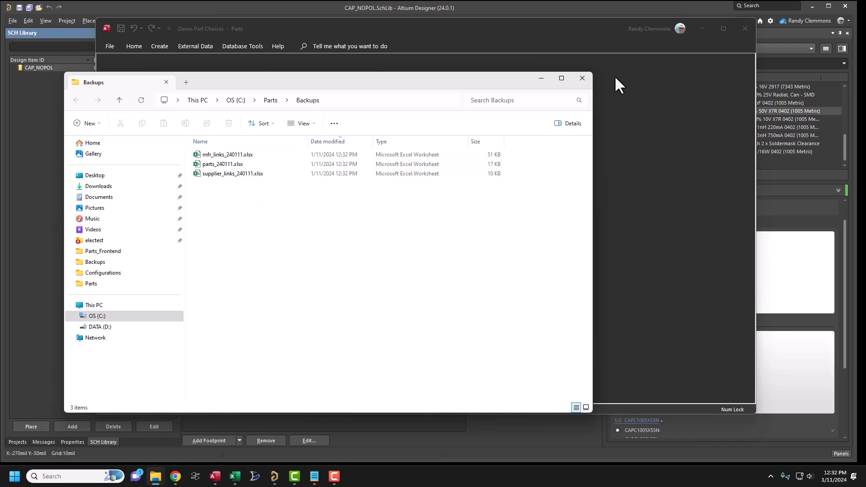
- Close the backup folder and Backup Database dialog, and load C:\Parts\Backups\parts_240111.xlsx into the Excel import tool
{"action": "left_click", "coordinate": [582, 80]}
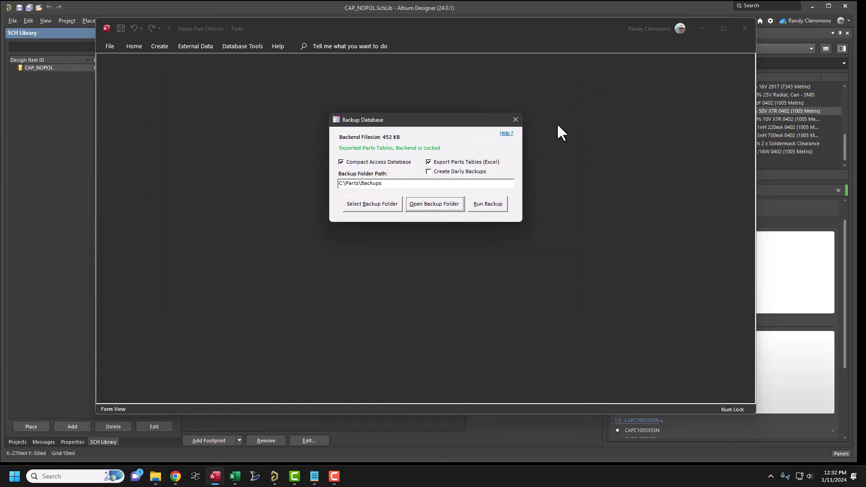
{"action": "left_click", "coordinate": [515, 120]}
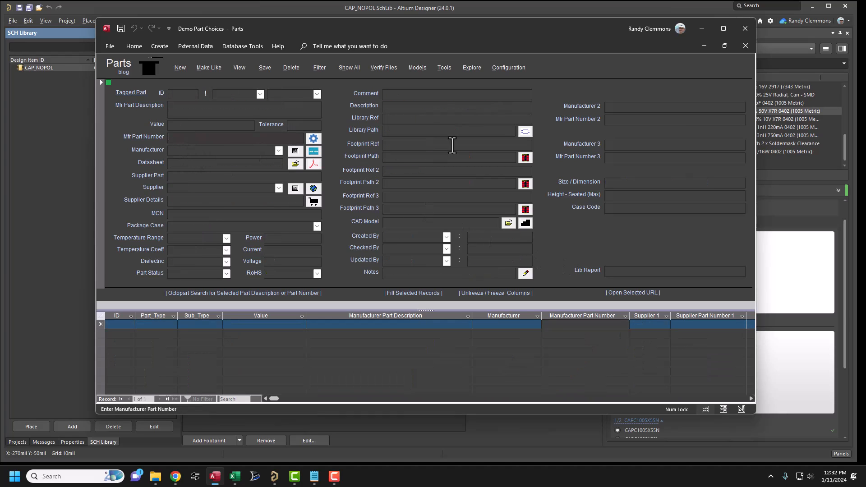
{"action": "left_click", "coordinate": [443, 67]}
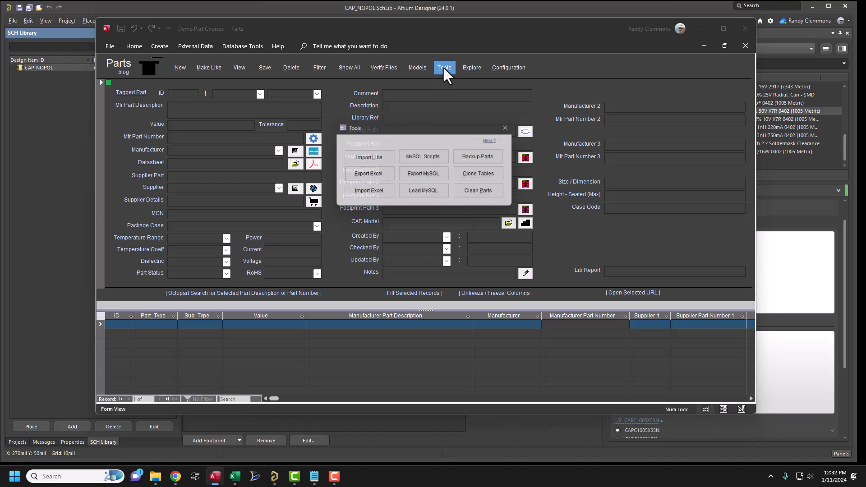
{"action": "left_click", "coordinate": [383, 191]}
{"action": "left_click", "coordinate": [542, 215]}
{"action": "double_click", "coordinate": [541, 216]}
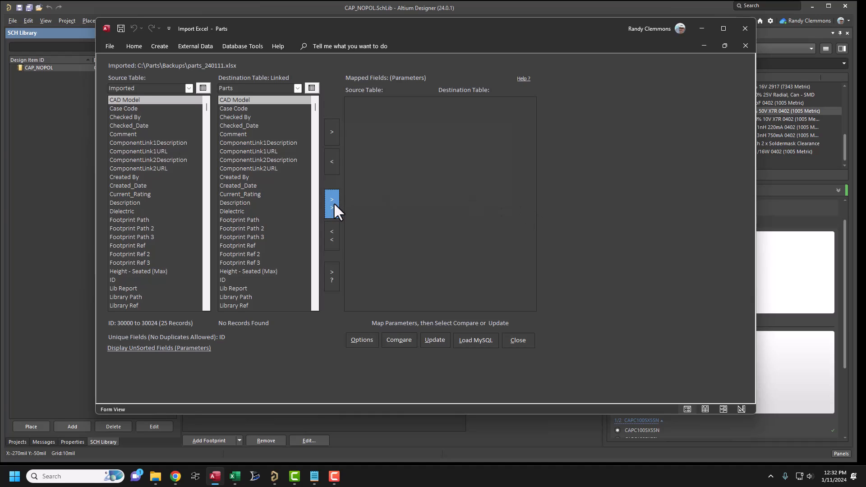
- Map all imported source fields to the Parts destination table, update the table, and close the Excel import
{"action": "left_click", "coordinate": [334, 202]}
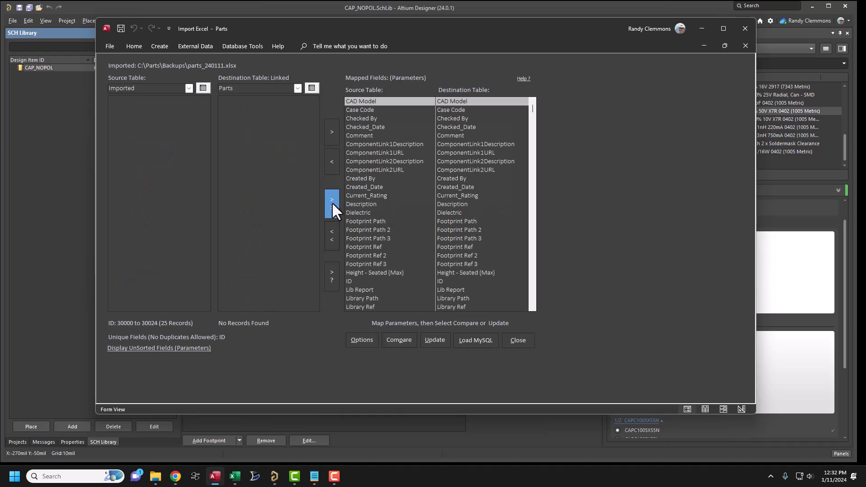
{"action": "left_click", "coordinate": [428, 340]}
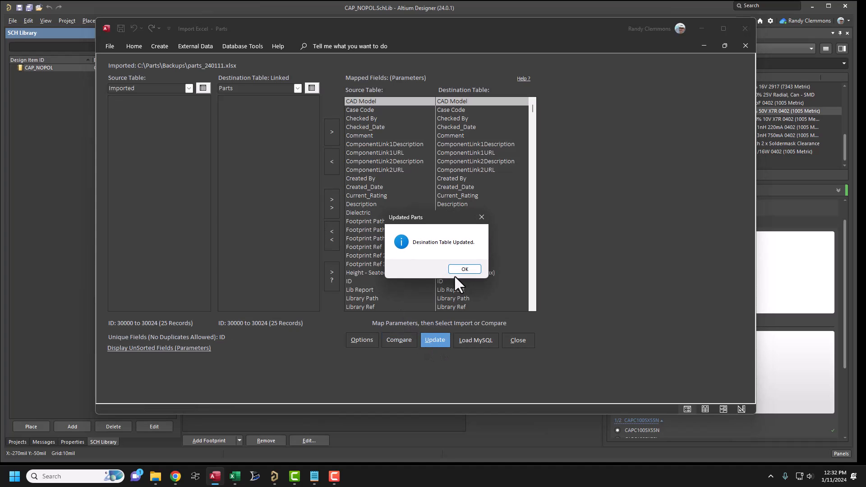
{"action": "left_click", "coordinate": [462, 269]}
{"action": "left_click", "coordinate": [509, 341]}
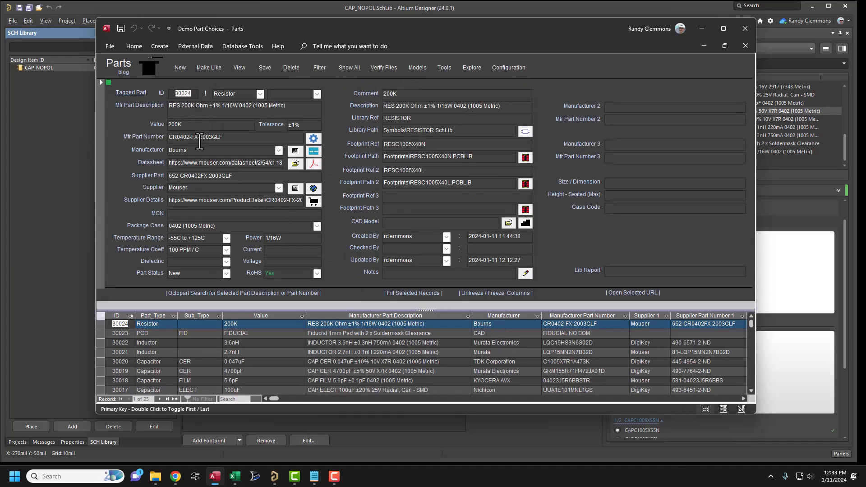
- Open the database backup folder C:\Parts\Backups, examine the exported Excel files, and close the folder and backup dialog
{"action": "left_click", "coordinate": [444, 67]}
{"action": "left_click", "coordinate": [473, 156]}
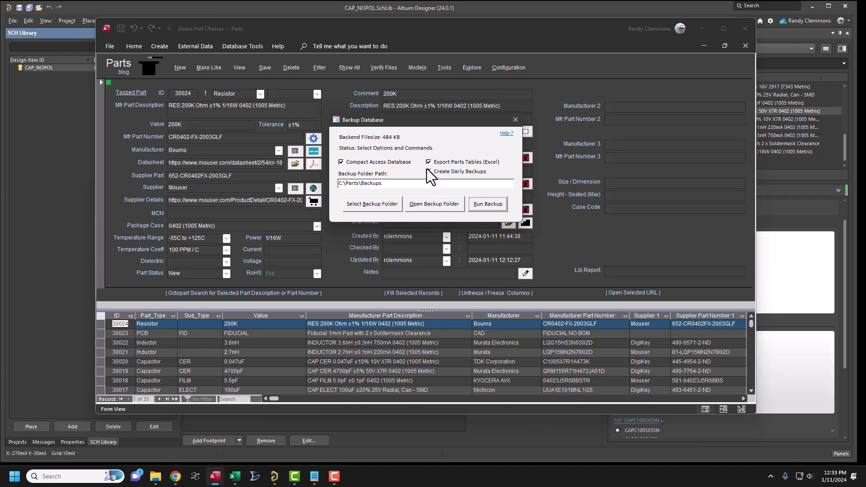
{"action": "left_click", "coordinate": [432, 204]}
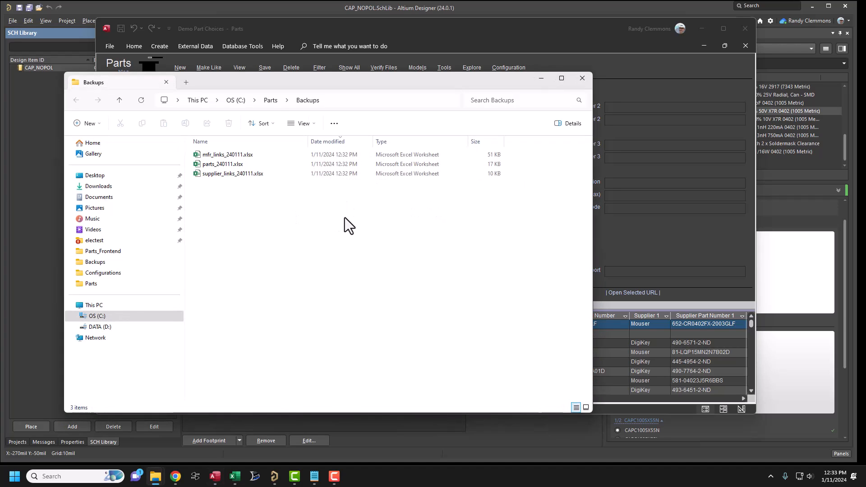
{"action": "left_click_drag", "start_coordinate": [310, 229], "coordinate": [186, 140]}
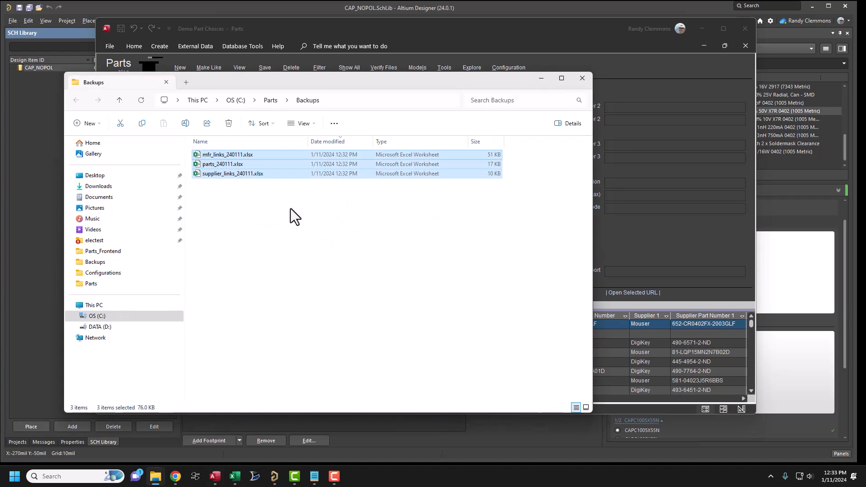
{"action": "left_click", "coordinate": [318, 272]}
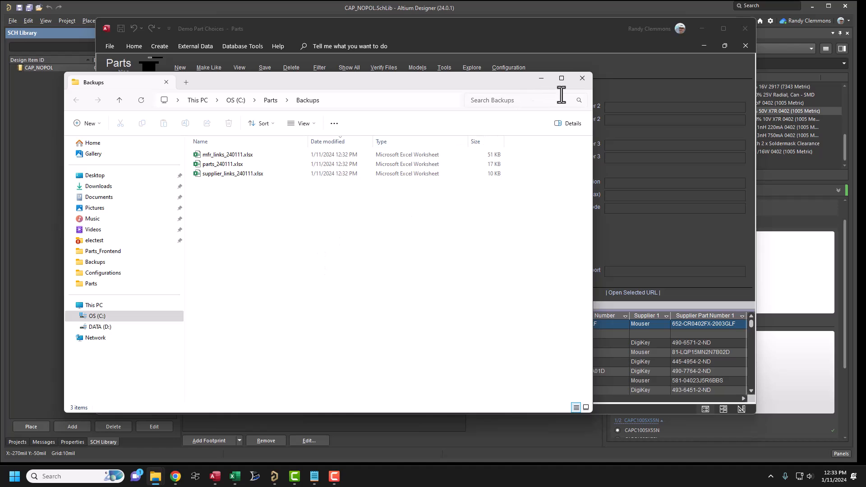
{"action": "left_click_drag", "start_coordinate": [258, 193], "coordinate": [212, 155]}
{"action": "left_click", "coordinate": [229, 210]}
{"action": "left_click_drag", "start_coordinate": [255, 197], "coordinate": [223, 154]}
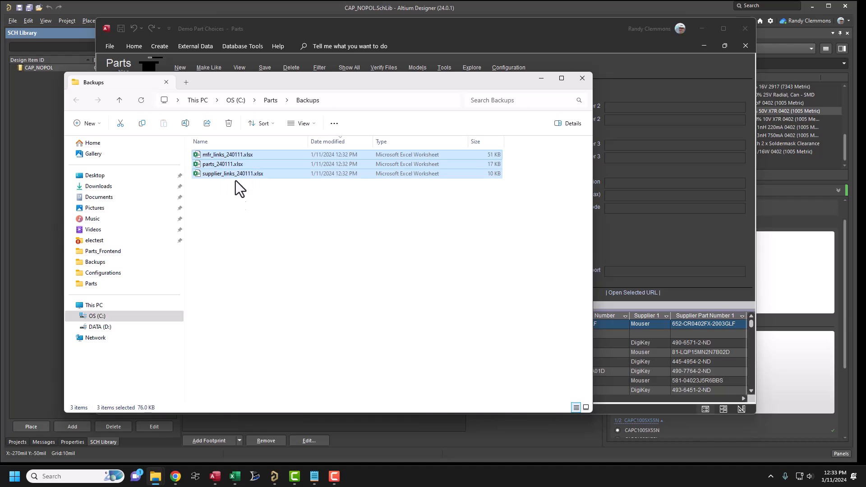
{"action": "left_click", "coordinate": [240, 220]}
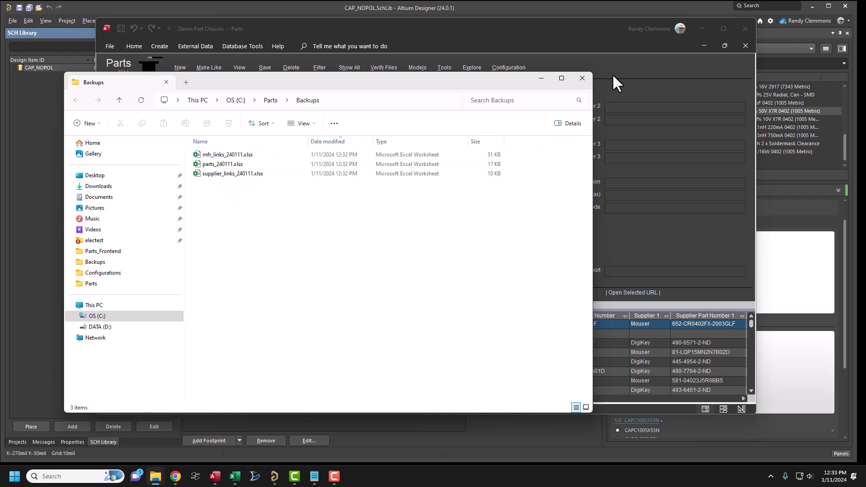
{"action": "left_click", "coordinate": [581, 81]}
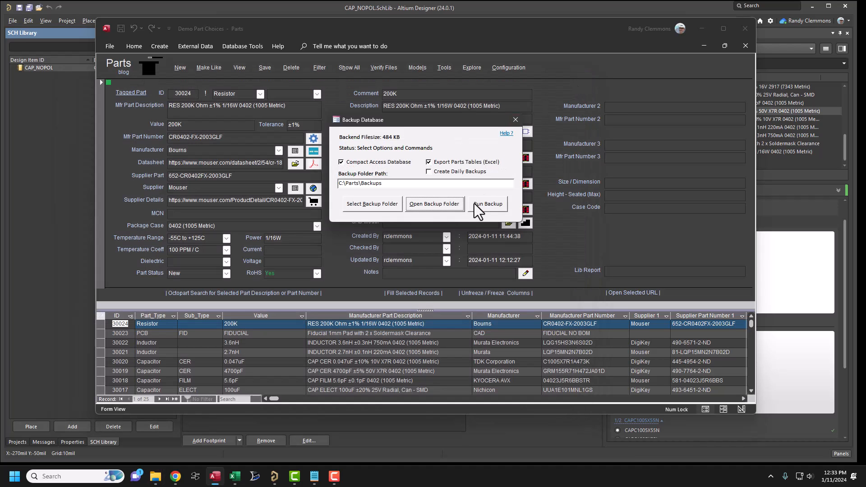
{"action": "left_click", "coordinate": [515, 119]}
- Check the database for duplicate parts with the Clean Parts tools
{"action": "left_click", "coordinate": [444, 67]}
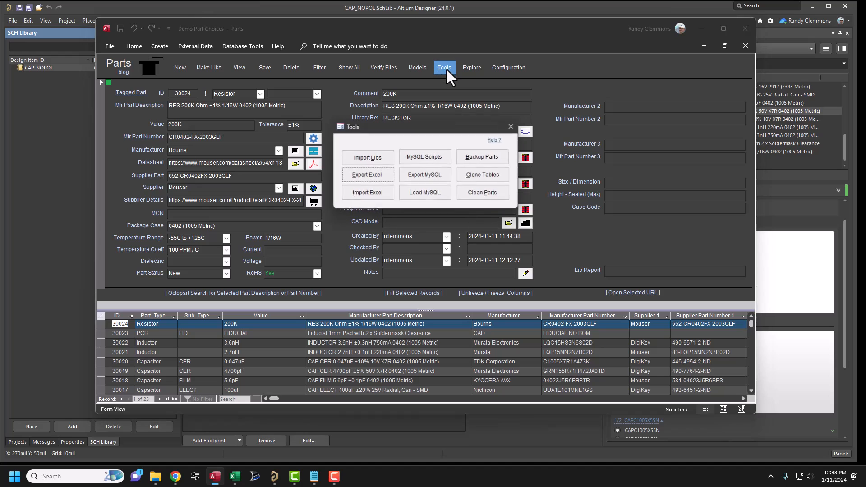
{"action": "left_click_drag", "start_coordinate": [407, 129], "coordinate": [381, 134]}
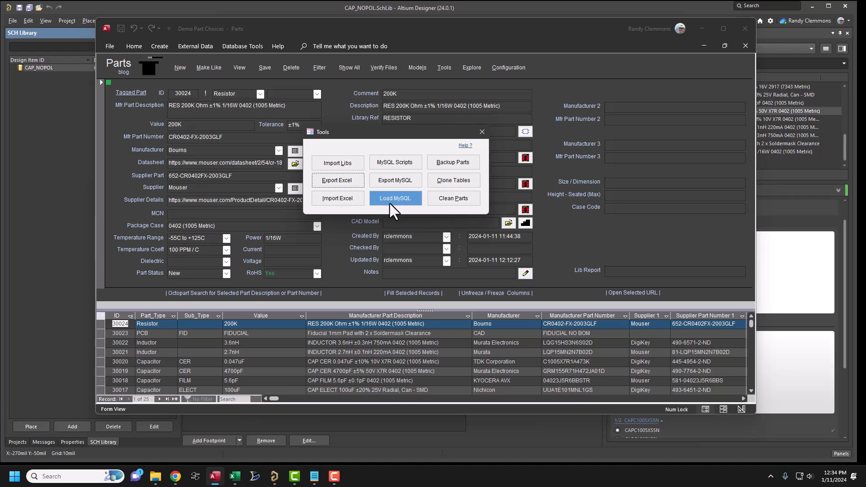
{"action": "left_click", "coordinate": [447, 200]}
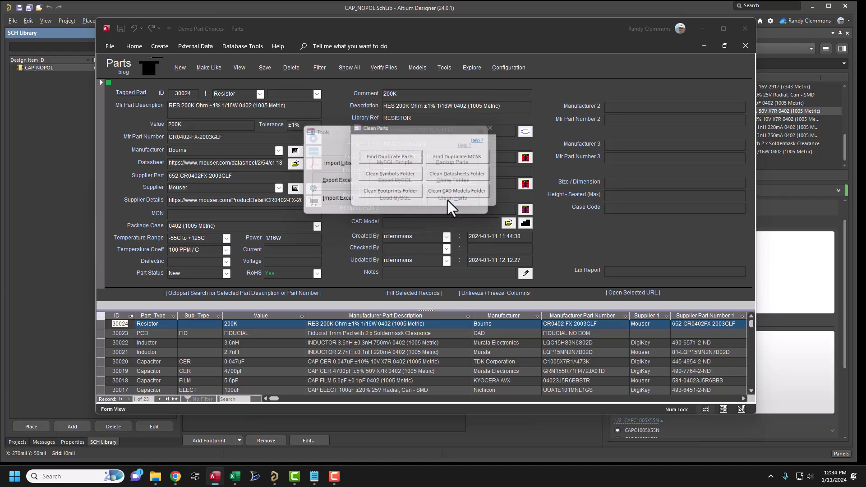
{"action": "left_click", "coordinate": [383, 157]}
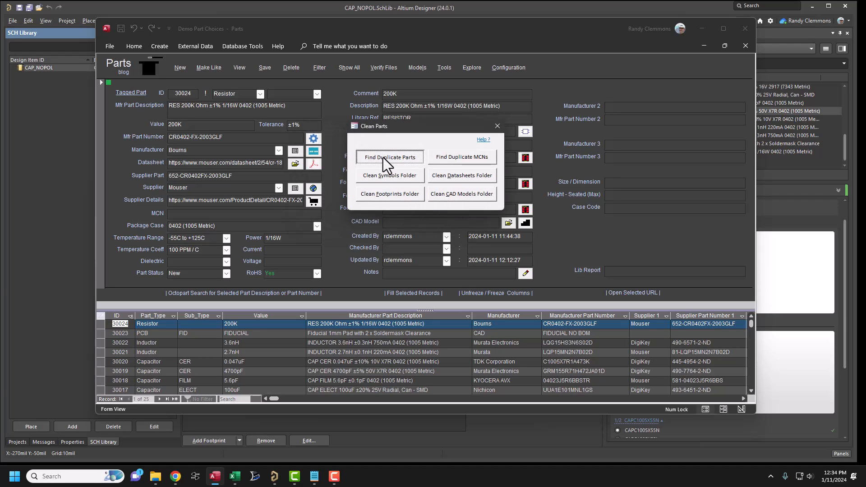
{"action": "left_click", "coordinate": [448, 266]}
- Clean the Symbols folder by processing all its SchLib files so unused ones move to the Boneyard folder, and close Clean Parts
{"action": "left_click", "coordinate": [390, 176]}
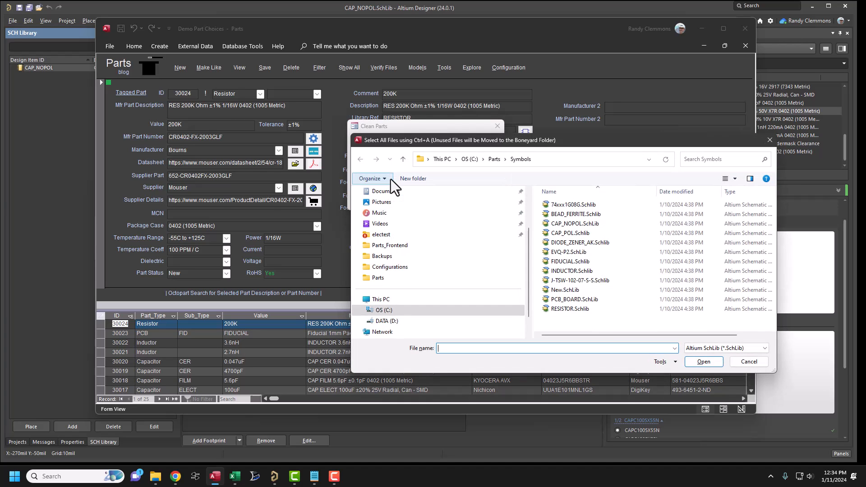
{"action": "left_click_drag", "start_coordinate": [599, 320], "coordinate": [554, 206]}
{"action": "left_click", "coordinate": [703, 360]}
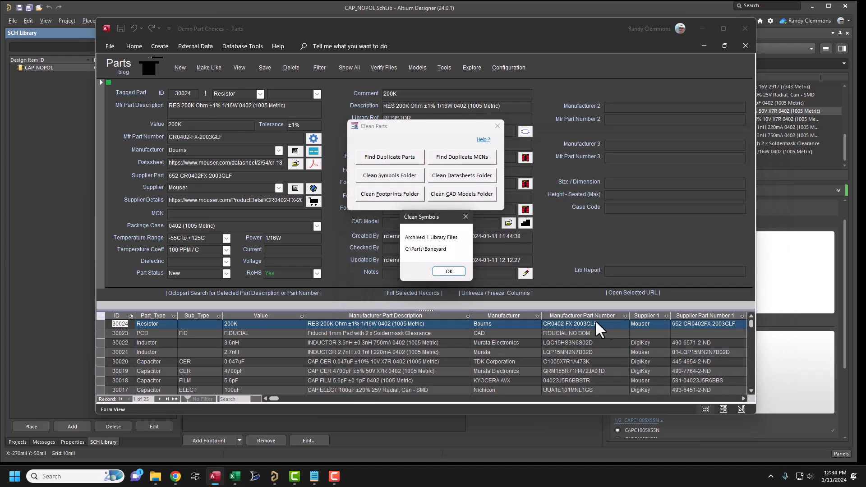
{"action": "left_click", "coordinate": [448, 271]}
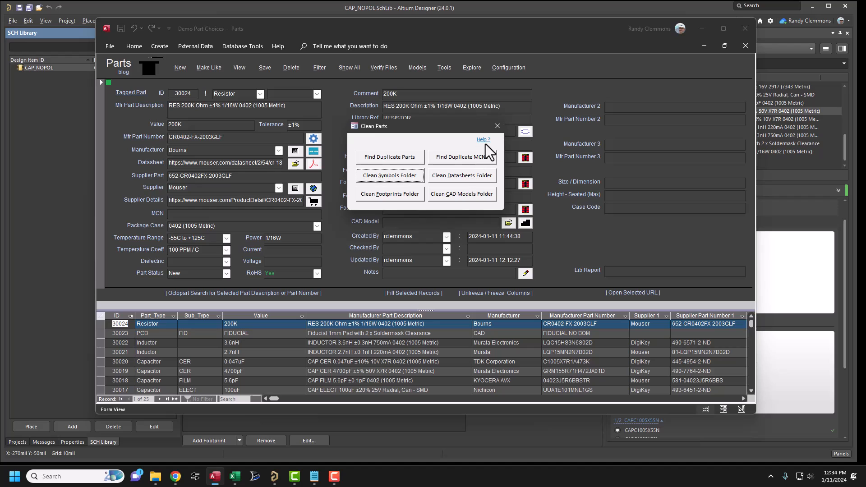
{"action": "left_click", "coordinate": [496, 127]}
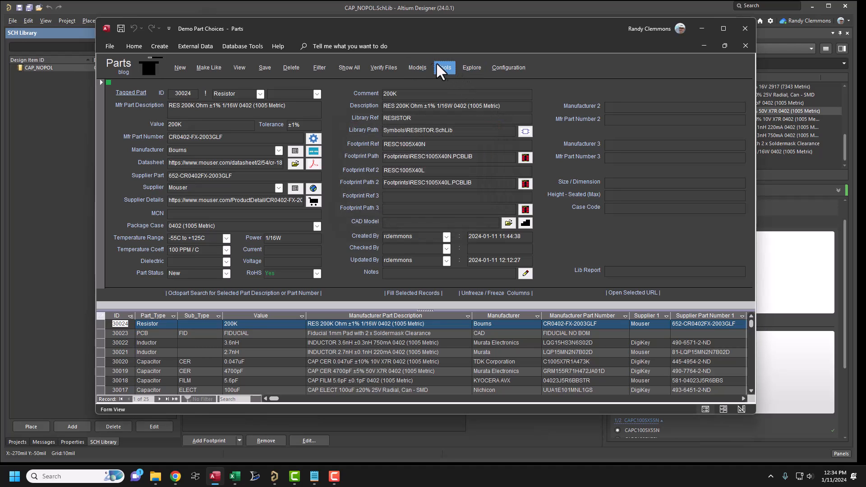
- Open the Parts backend folder, inspect the archived symbol library in its Boneyard subfolder, and return to the Parts database
{"action": "left_click", "coordinate": [469, 68]}
{"action": "left_click", "coordinate": [420, 180]}
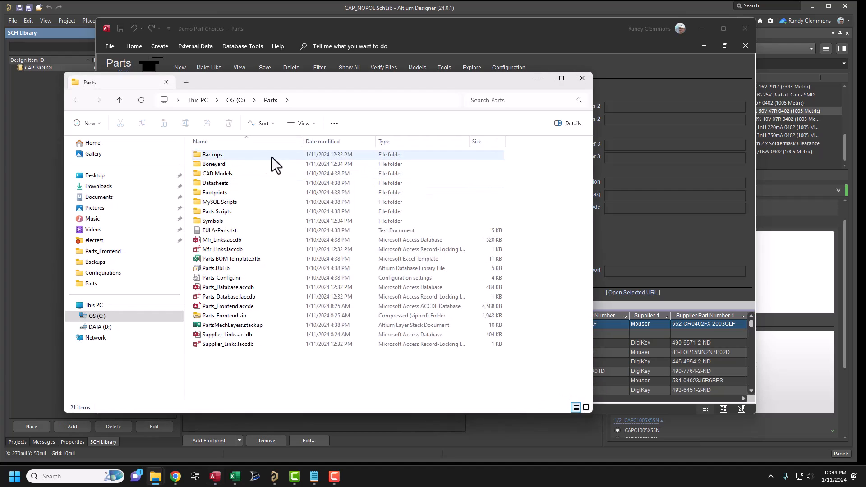
{"action": "double_click", "coordinate": [217, 164]}
{"action": "left_click", "coordinate": [226, 155]}
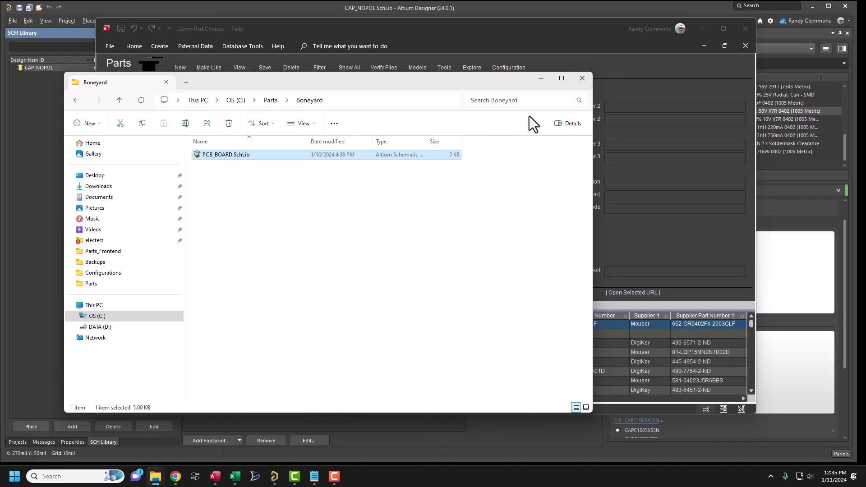
{"action": "left_click_drag", "start_coordinate": [374, 182], "coordinate": [234, 179]}
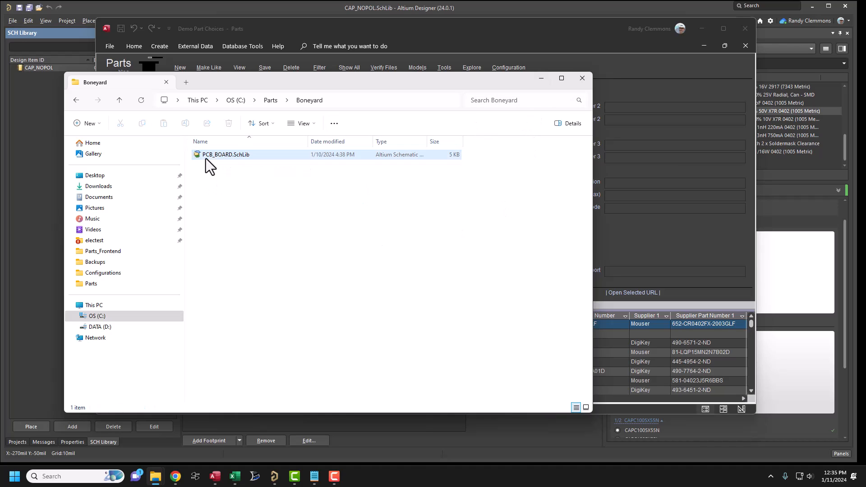
{"action": "left_click", "coordinate": [538, 79]}
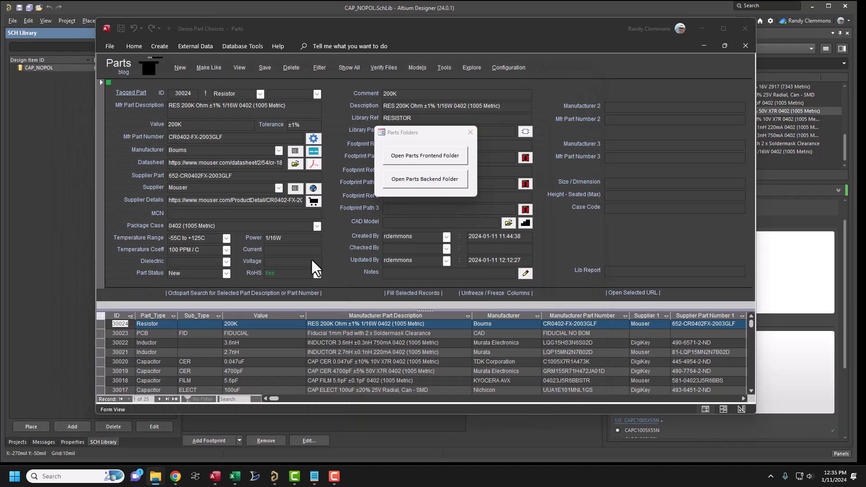
{"action": "left_click", "coordinate": [469, 132]}
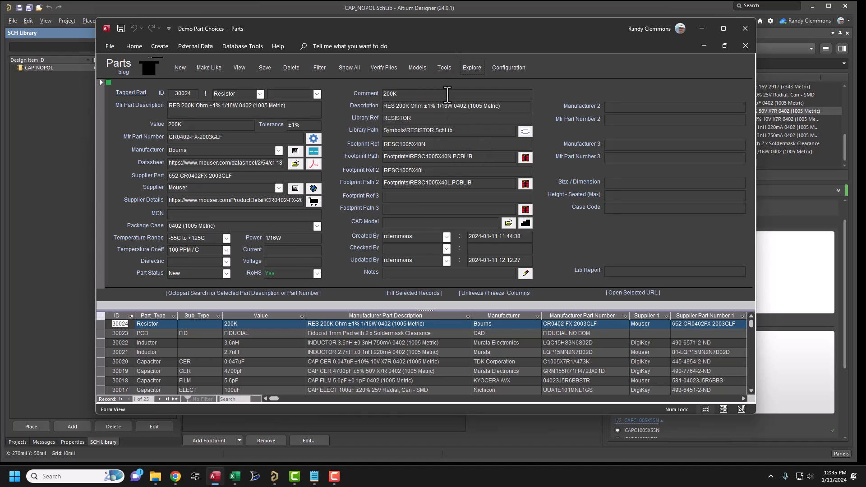
- Review the configuration, record verification and librarian options of the Parts database, and minimize its window
{"action": "left_click", "coordinate": [506, 70]}
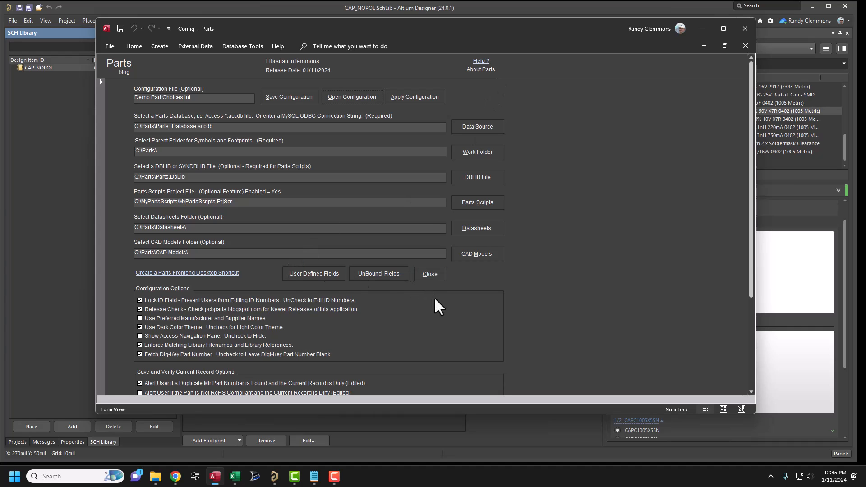
{"action": "scroll", "coordinate": [475, 315], "scroll_direction": "down", "scroll_amount": 2}
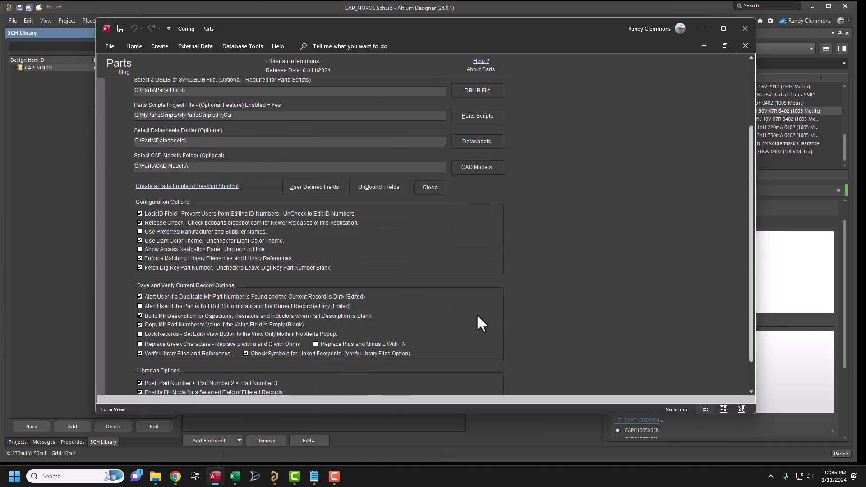
{"action": "scroll", "coordinate": [352, 309], "scroll_direction": "down", "scroll_amount": 1}
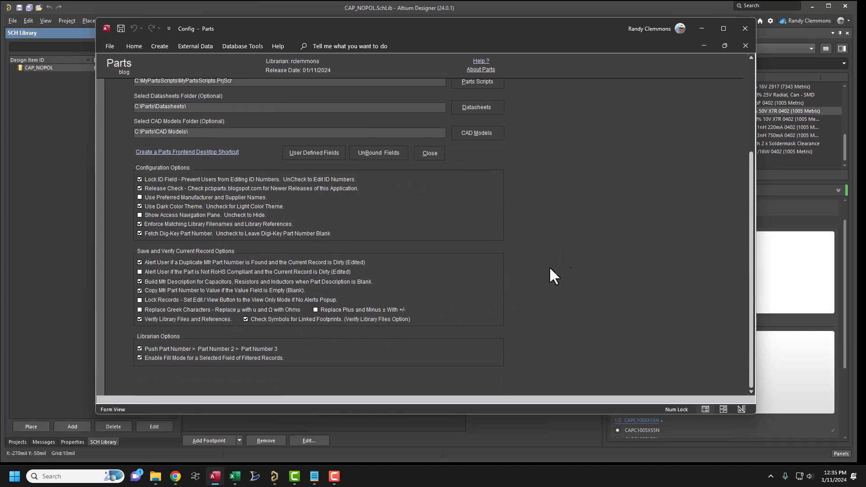
{"action": "left_click", "coordinate": [701, 28]}
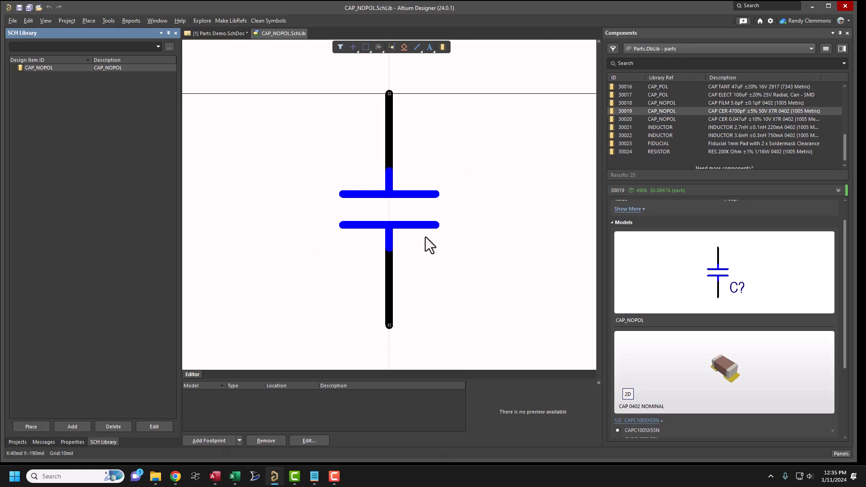
- Switch to Chrome and open the Parts blog from its Blogger dashboard
{"action": "left_click", "coordinate": [176, 476]}
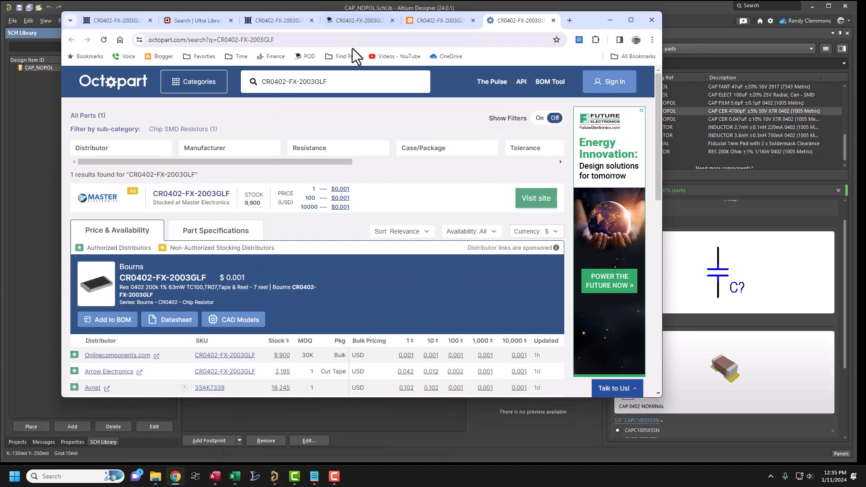
{"action": "left_click", "coordinate": [150, 57]}
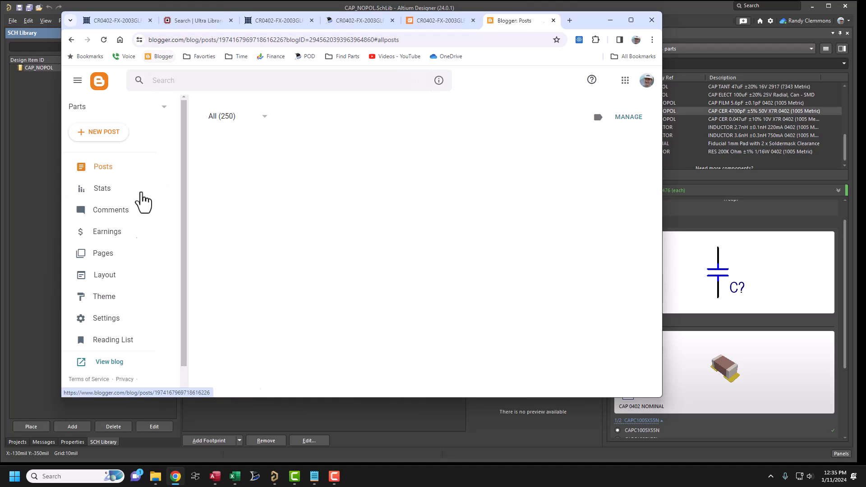
{"action": "left_click", "coordinate": [105, 363]}
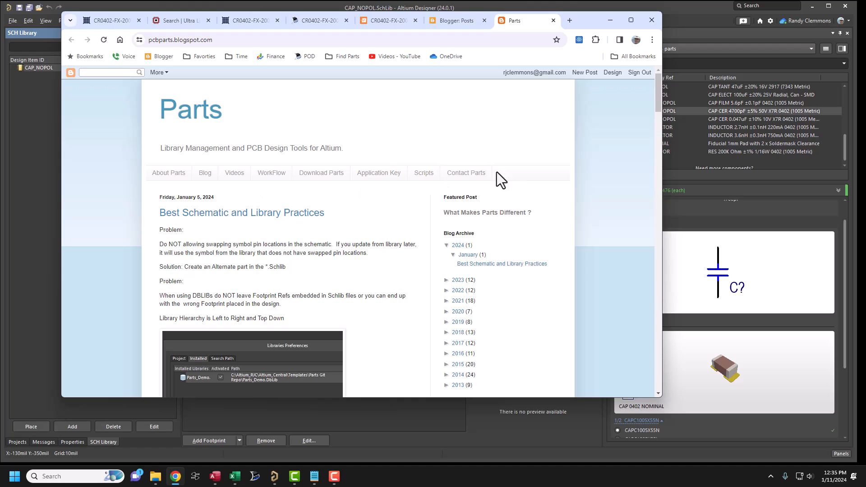
- Open the blog's Contact Parts page and examine the form for technical support and application key requests
{"action": "left_click", "coordinate": [466, 176]}
{"action": "scroll", "coordinate": [253, 270], "scroll_direction": "down", "scroll_amount": 2}
{"action": "scroll", "coordinate": [253, 275], "scroll_direction": "down", "scroll_amount": 1}
{"action": "scroll", "coordinate": [272, 345], "scroll_direction": "down", "scroll_amount": 3}
{"action": "scroll", "coordinate": [282, 350], "scroll_direction": "down", "scroll_amount": 1}
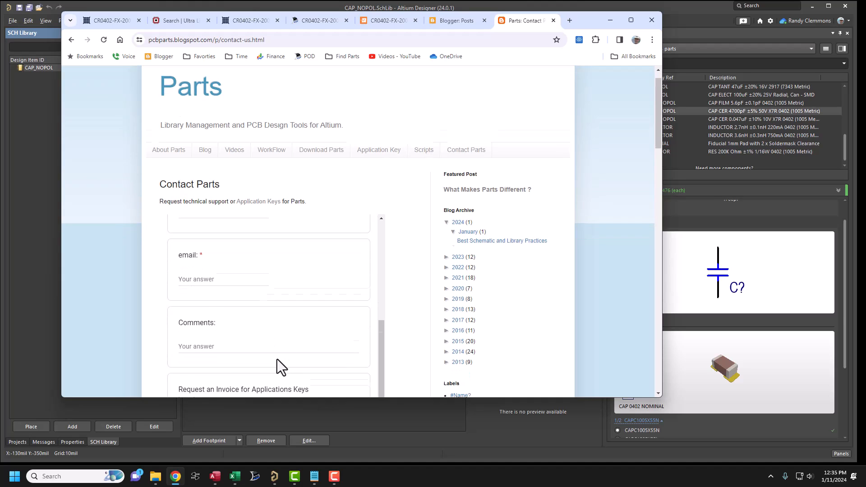